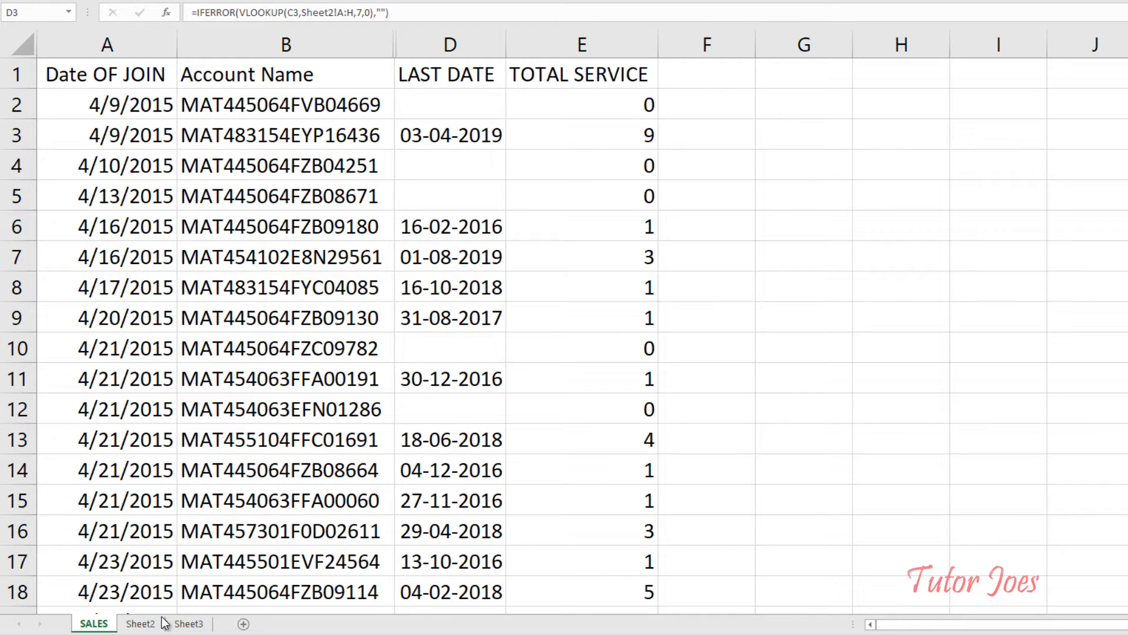
# Step: Preview the finished service dates on Sheet2
pyautogui.click(141, 623)
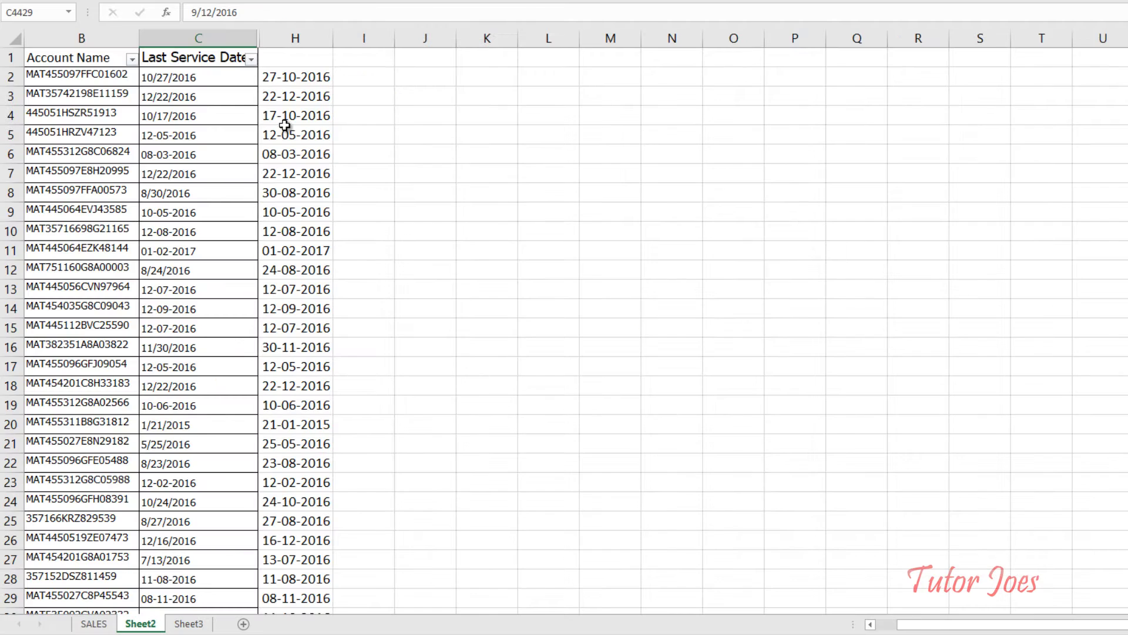
pyautogui.keyDown('ctrl'); pyautogui.scroll(5, 227, 114); pyautogui.keyUp('ctrl')
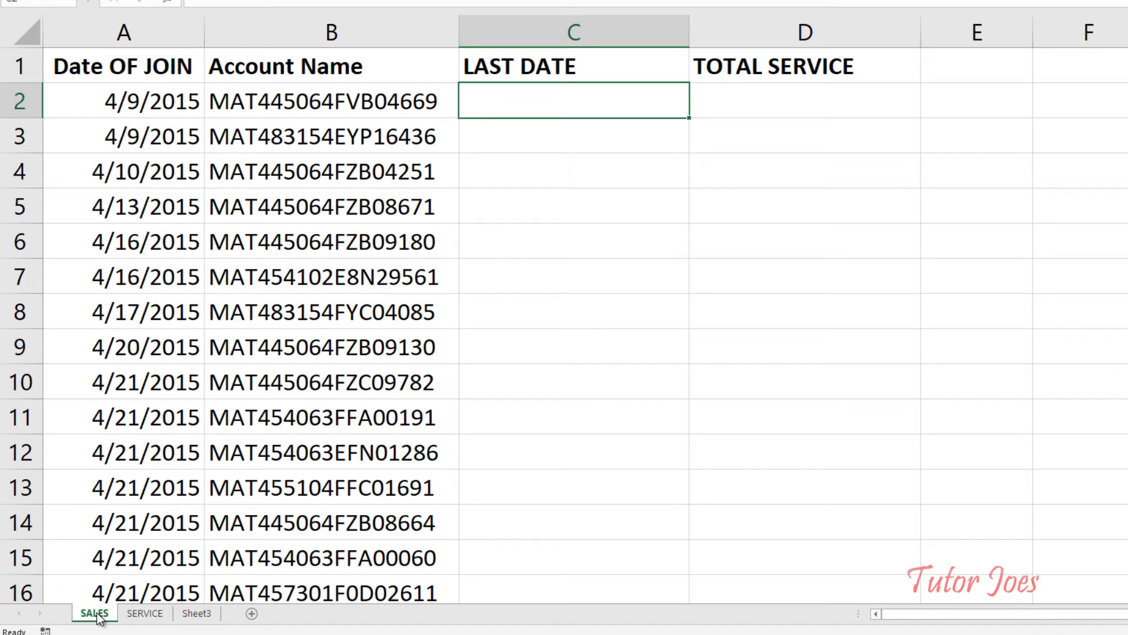
# Step: Open the SERVICE sheet and inspect account names in A2 and the date 10/17/2016 in B4
pyautogui.click(139, 96)
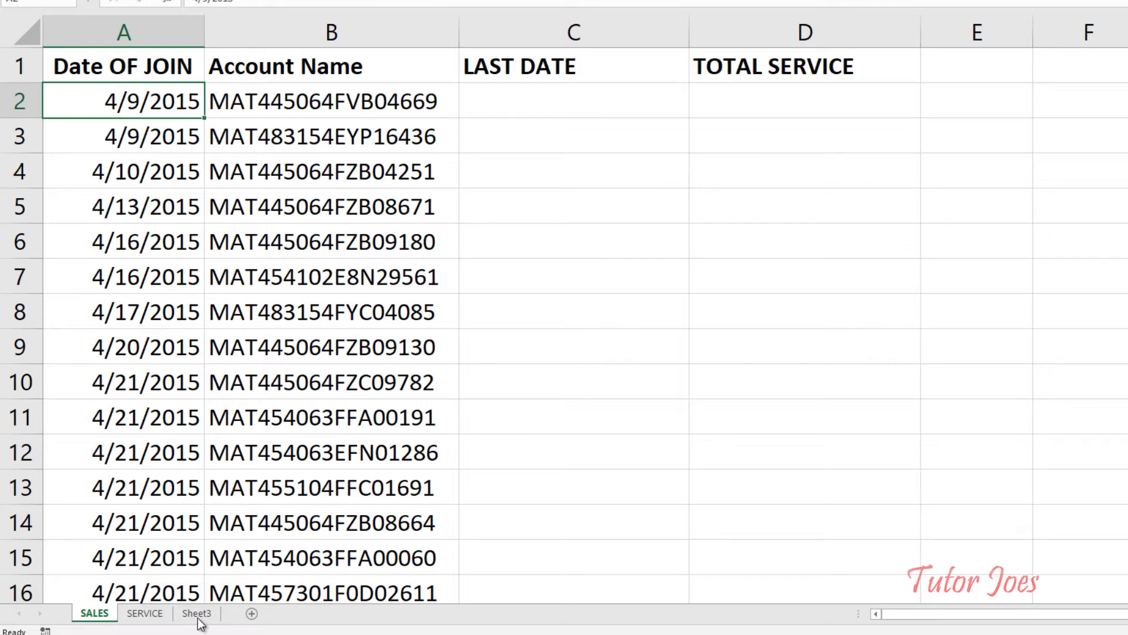
pyautogui.click(157, 613)
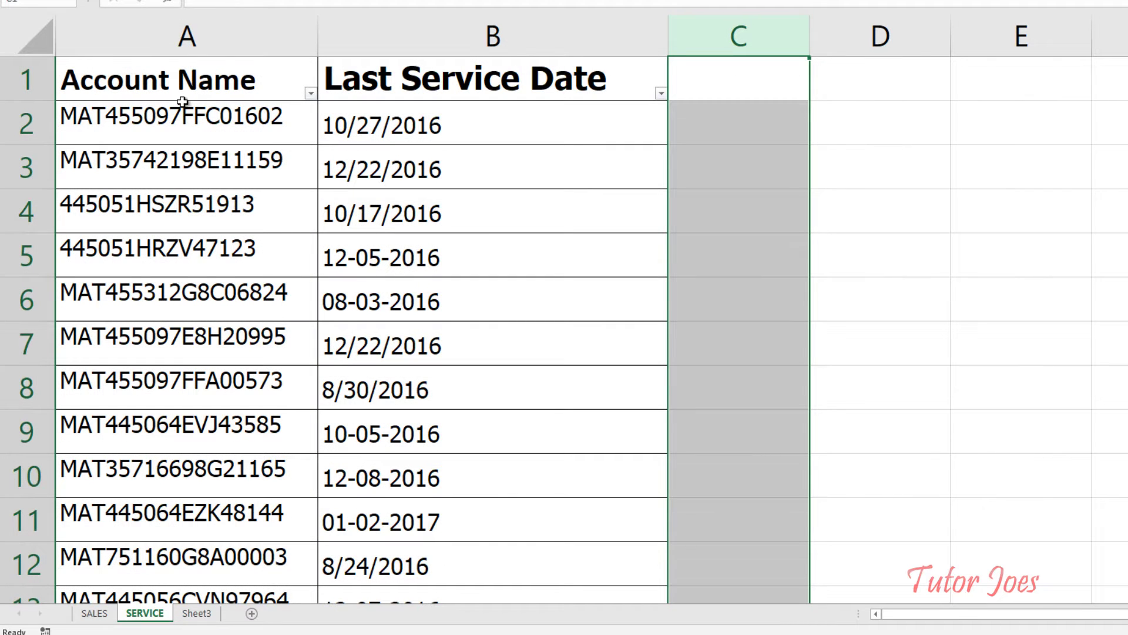
pyautogui.click(199, 116)
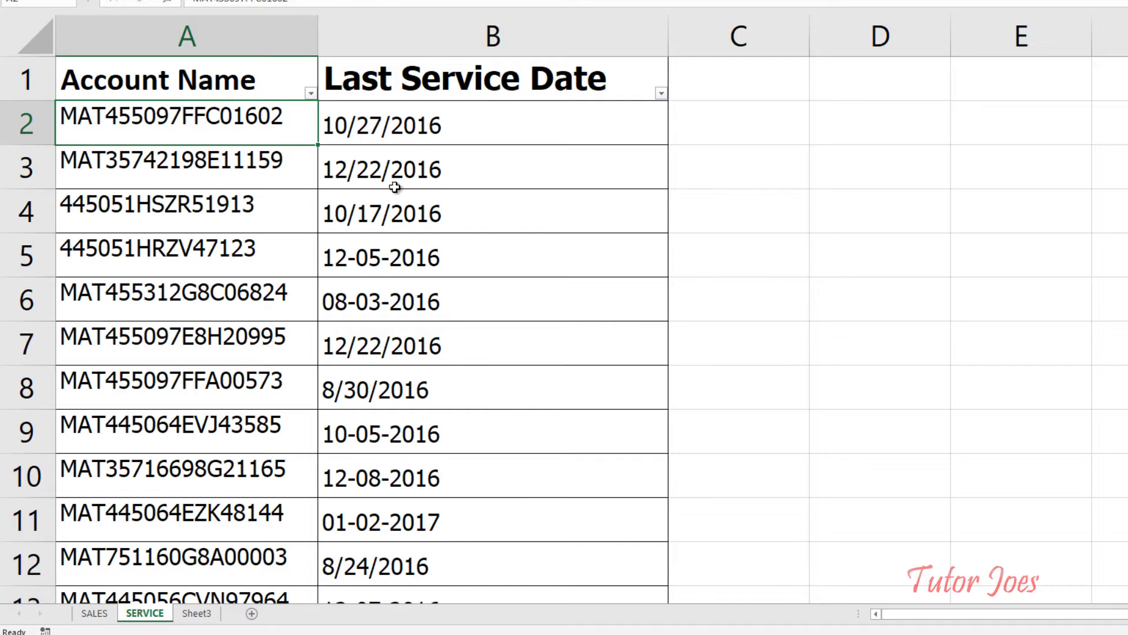
pyautogui.click(412, 194)
pyautogui.scroll(-5, 454, 387)
pyautogui.scroll(5, 453, 387)
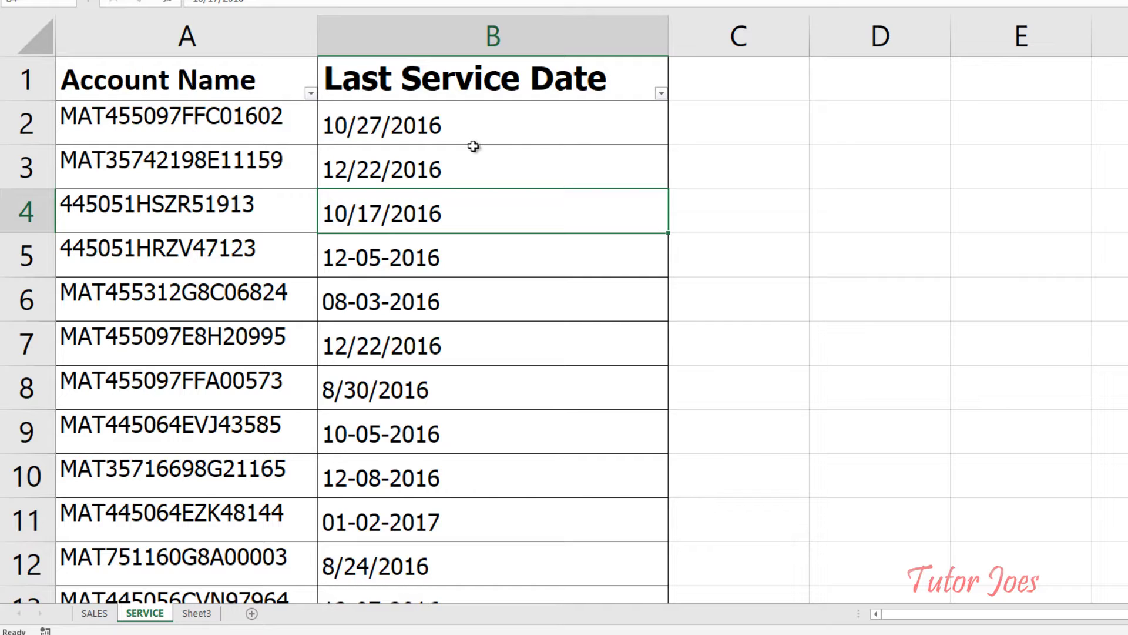
pyautogui.moveTo(405, 122); pyautogui.dragTo(432, 218)
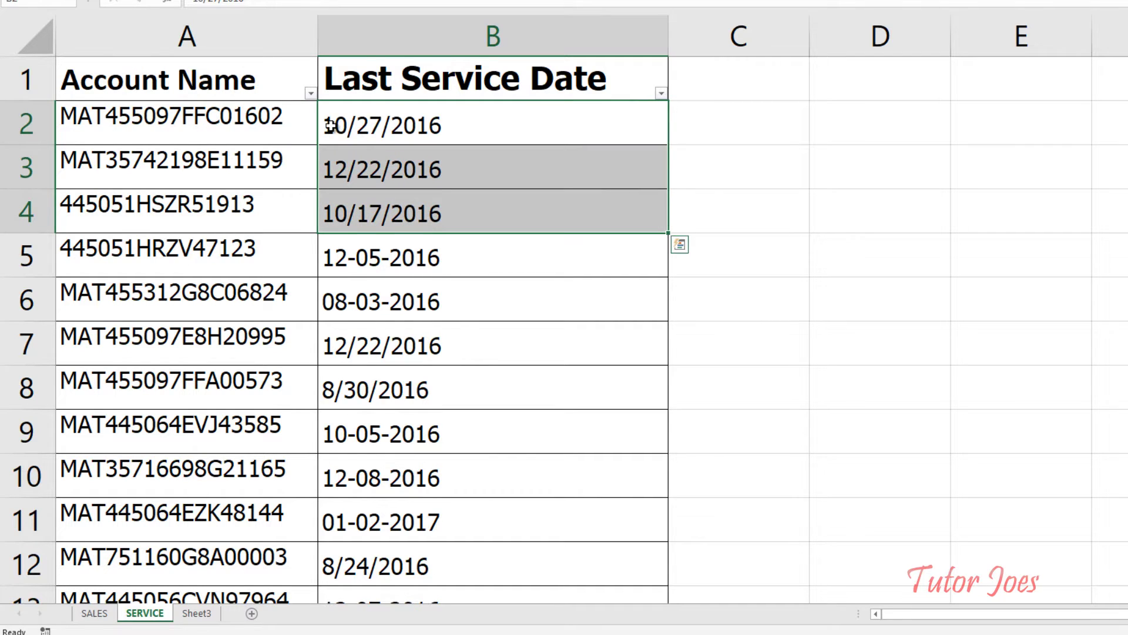
pyautogui.click(359, 125)
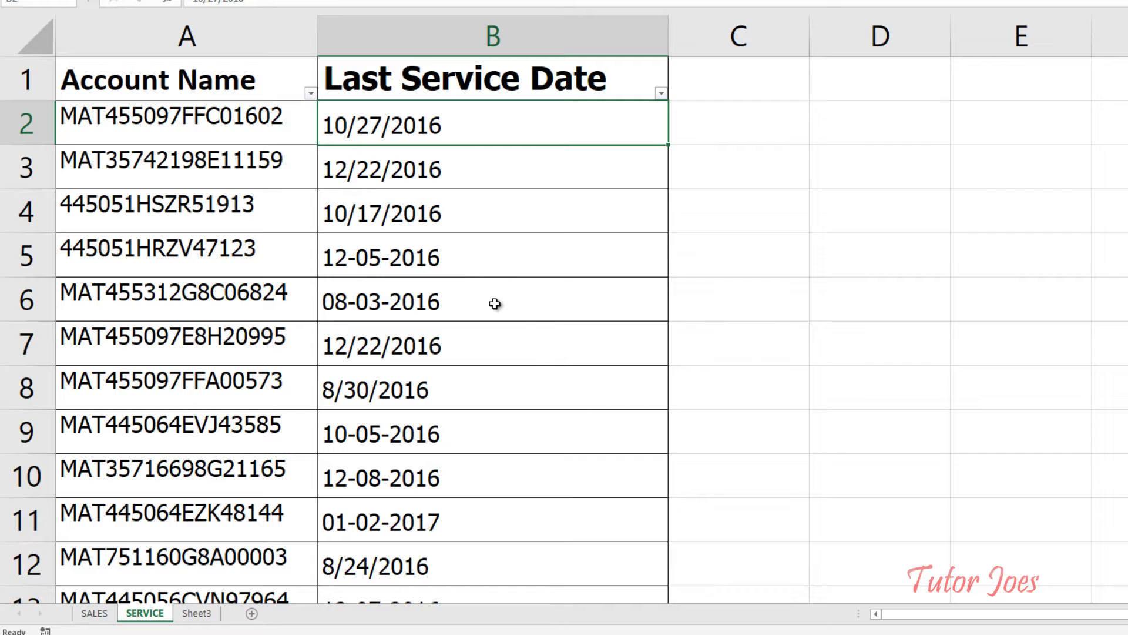
pyautogui.moveTo(448, 129); pyautogui.dragTo(436, 451)
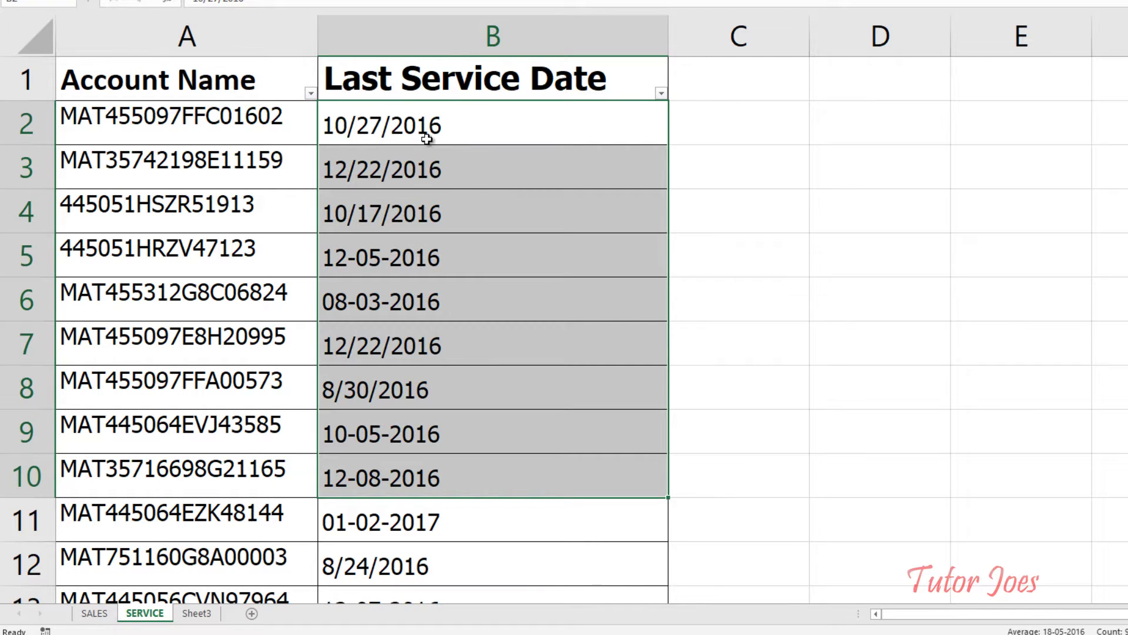
pyautogui.moveTo(429, 126); pyautogui.dragTo(405, 515)
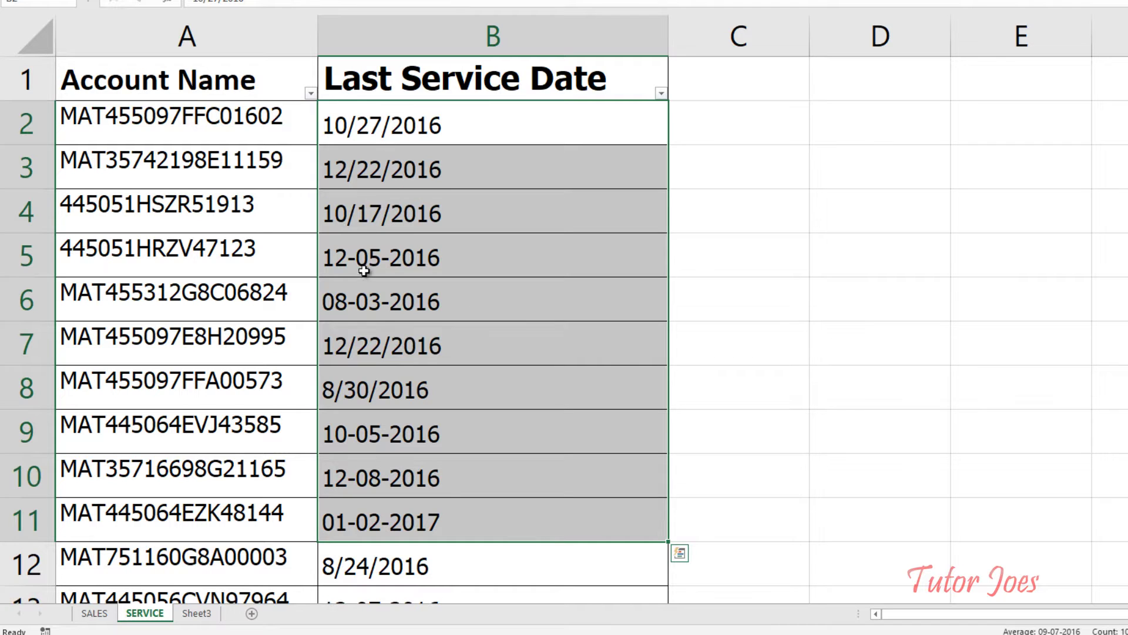
pyautogui.moveTo(332, 266); pyautogui.dragTo(446, 311)
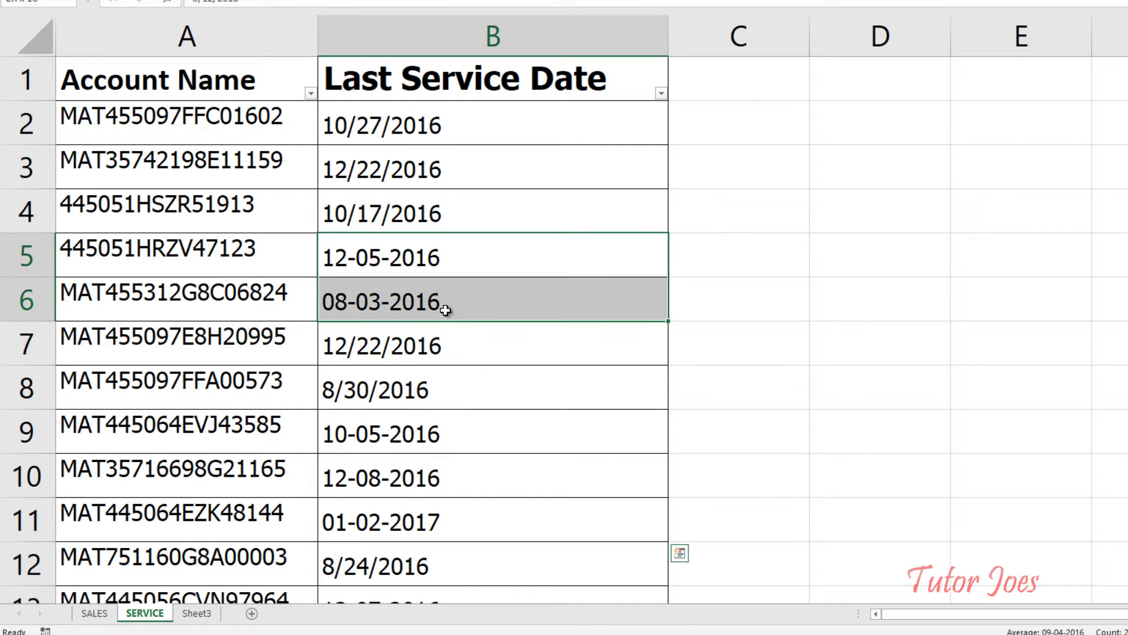
pyautogui.moveTo(352, 133); pyautogui.dragTo(438, 212)
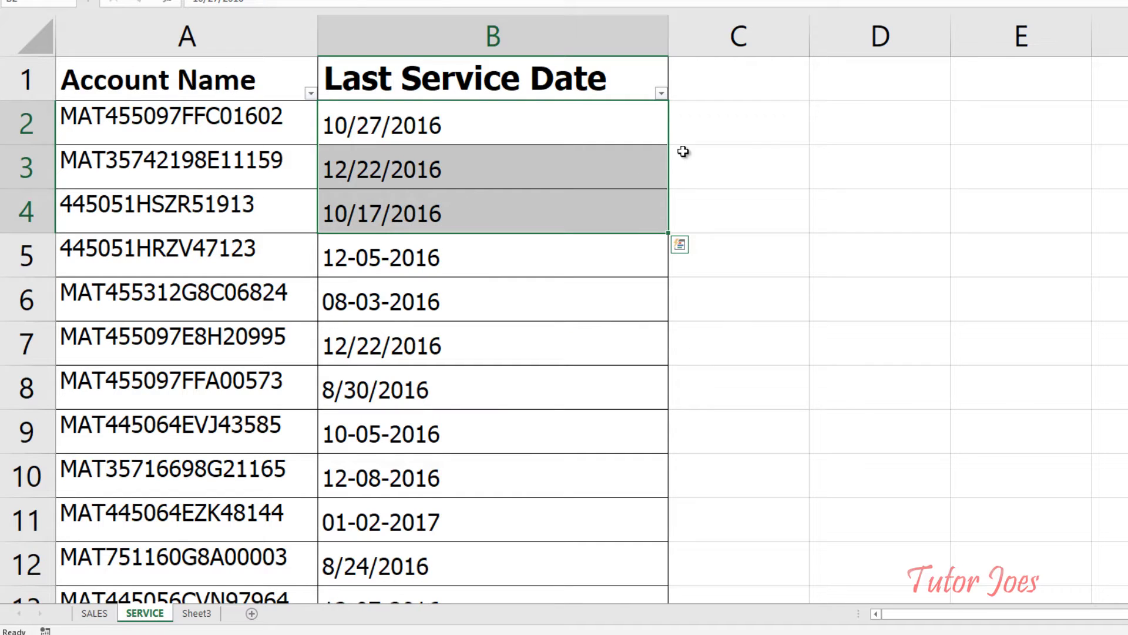
pyautogui.click(721, 130)
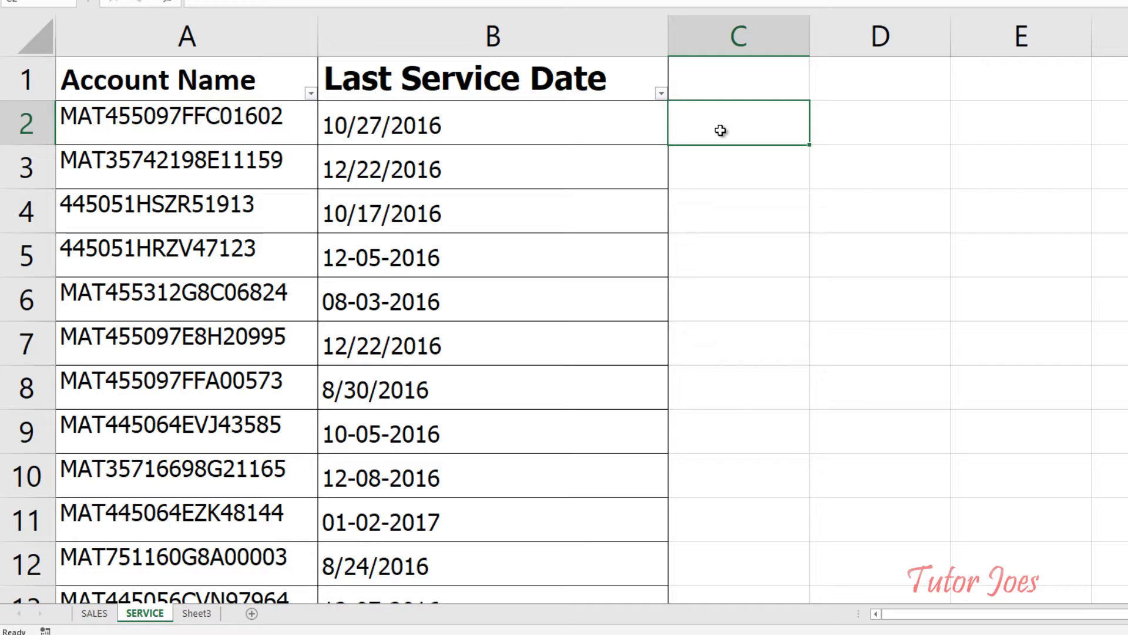
# Step: Enter =DATEVALUE(B2) in C2 and fill it down to C11
pyautogui.write('=')
pyautogui.press('Left')
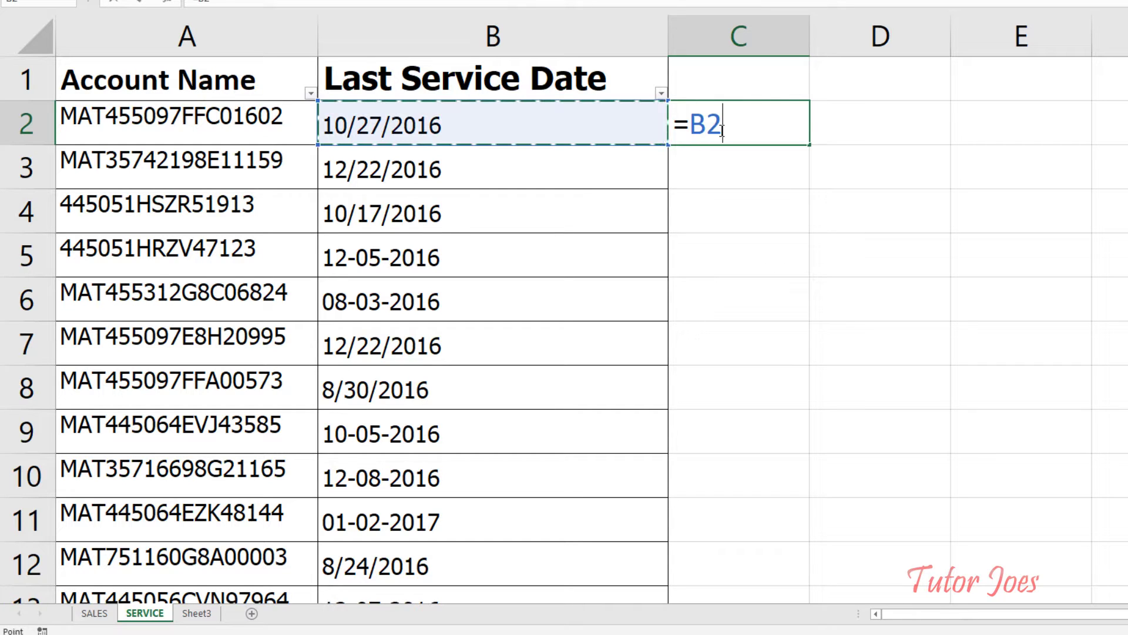
pyautogui.press('BackSpace')
pyautogui.press('BackSpace')
pyautogui.write('da')
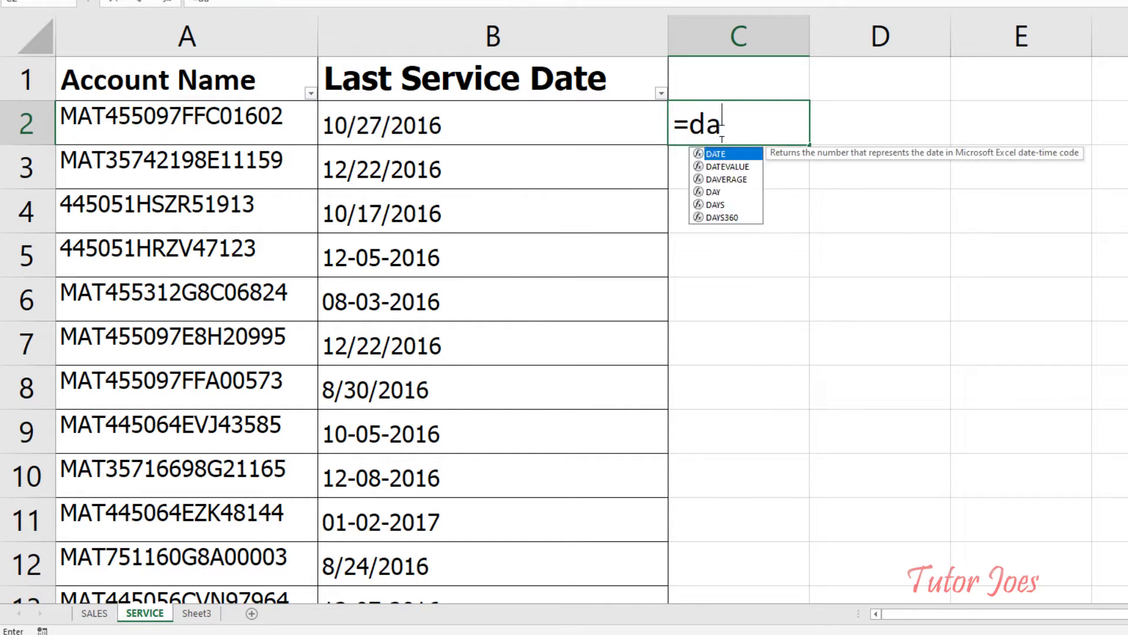
pyautogui.write('t')
pyautogui.press('Down')
pyautogui.press('Tab')
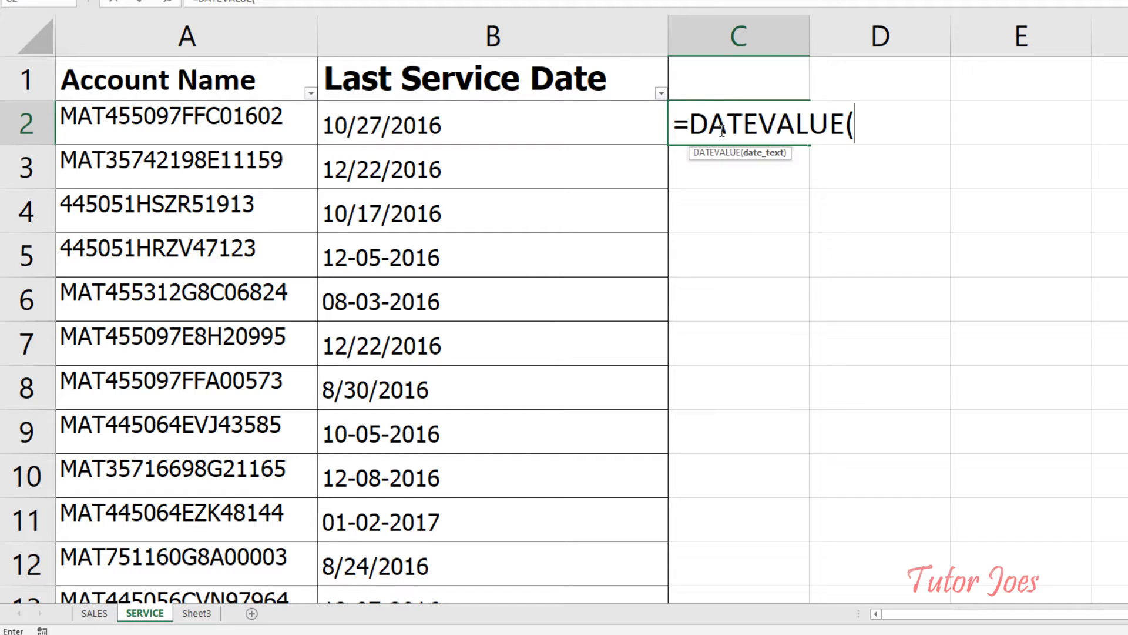
pyautogui.click(501, 136)
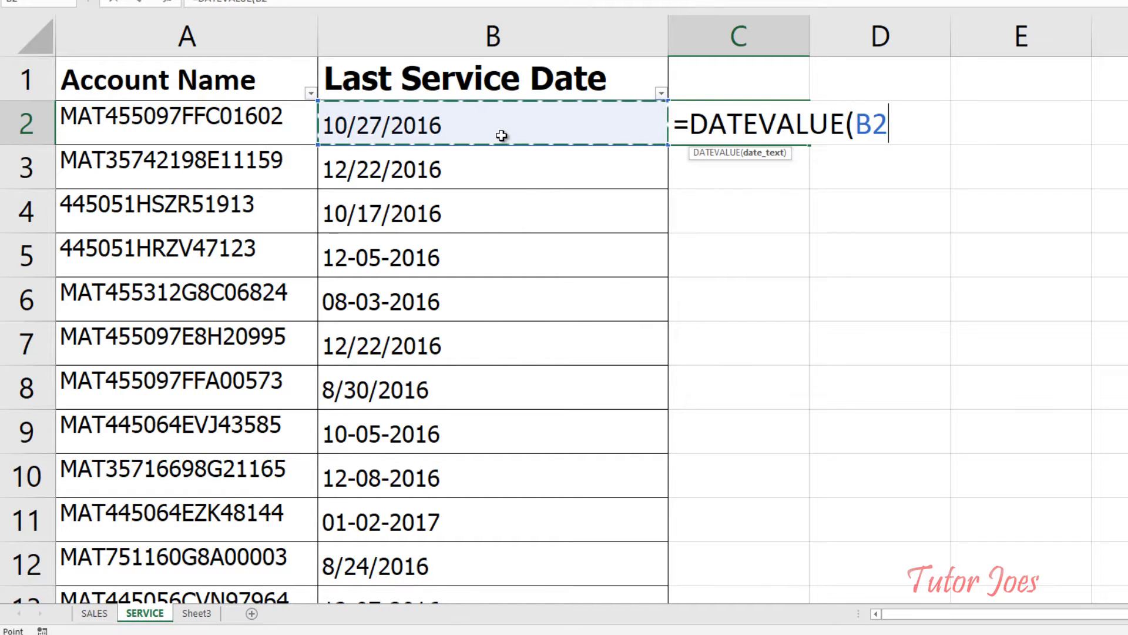
pyautogui.write(')')
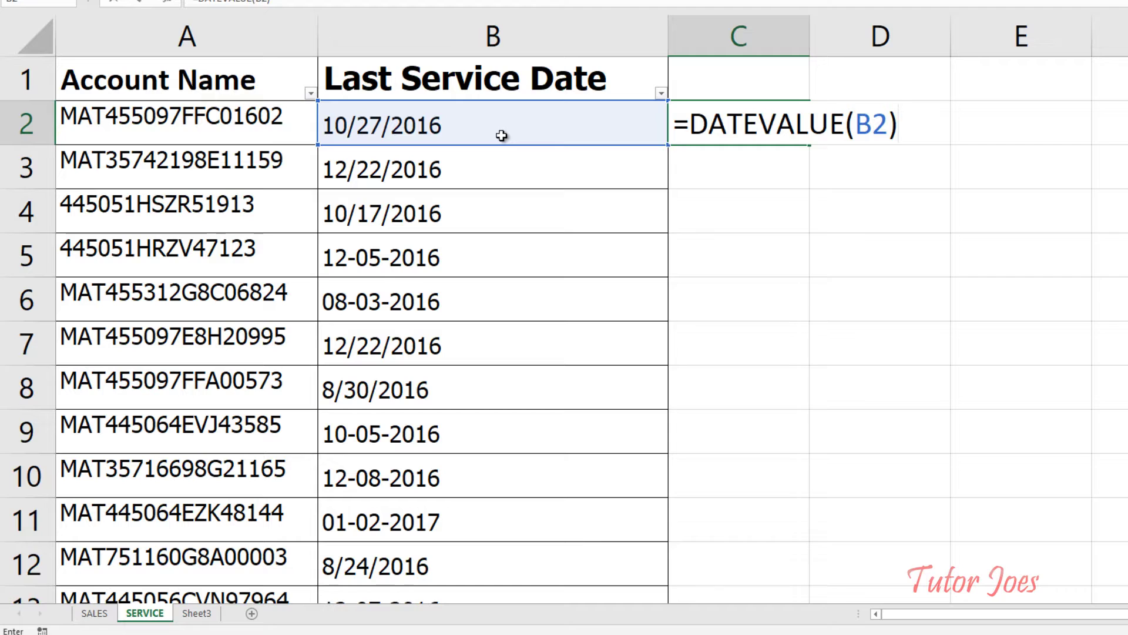
pyautogui.press('Return')
pyautogui.click(749, 109)
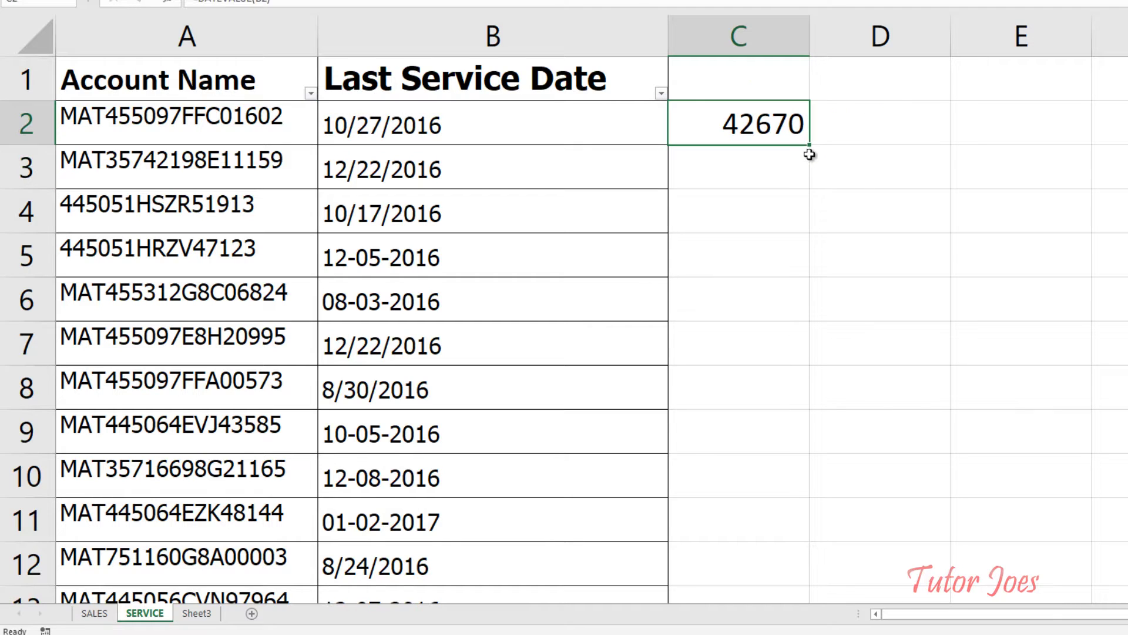
pyautogui.moveTo(812, 146); pyautogui.dragTo(808, 511)
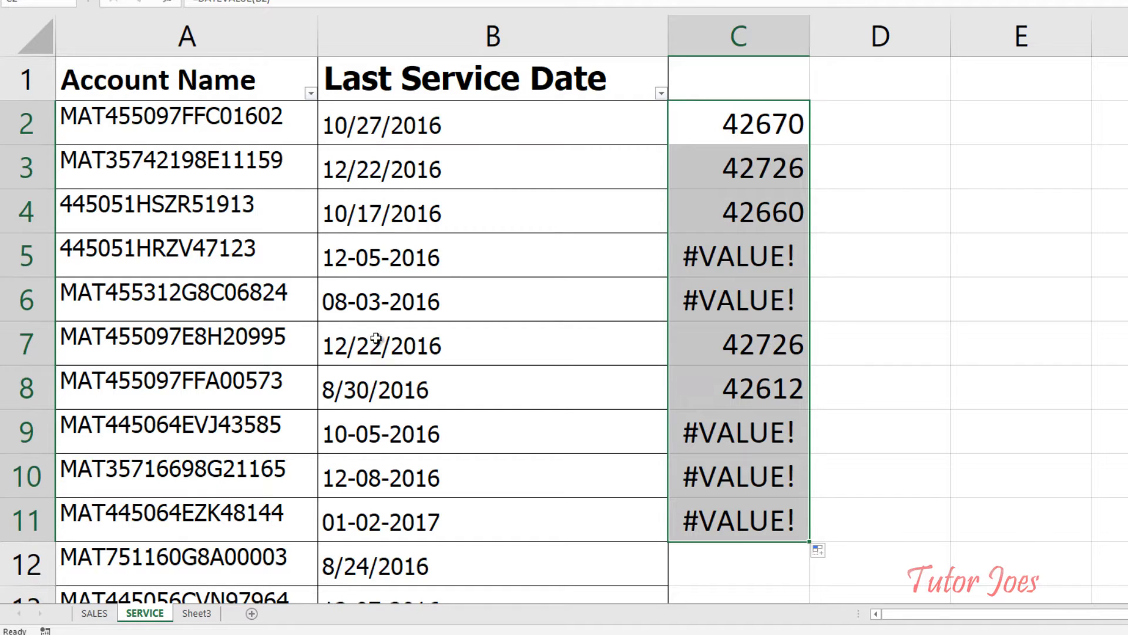
# Step: Compare the dash-style dates in B5:B6 with the converted values in C2:C4
pyautogui.moveTo(364, 259); pyautogui.dragTo(383, 297)
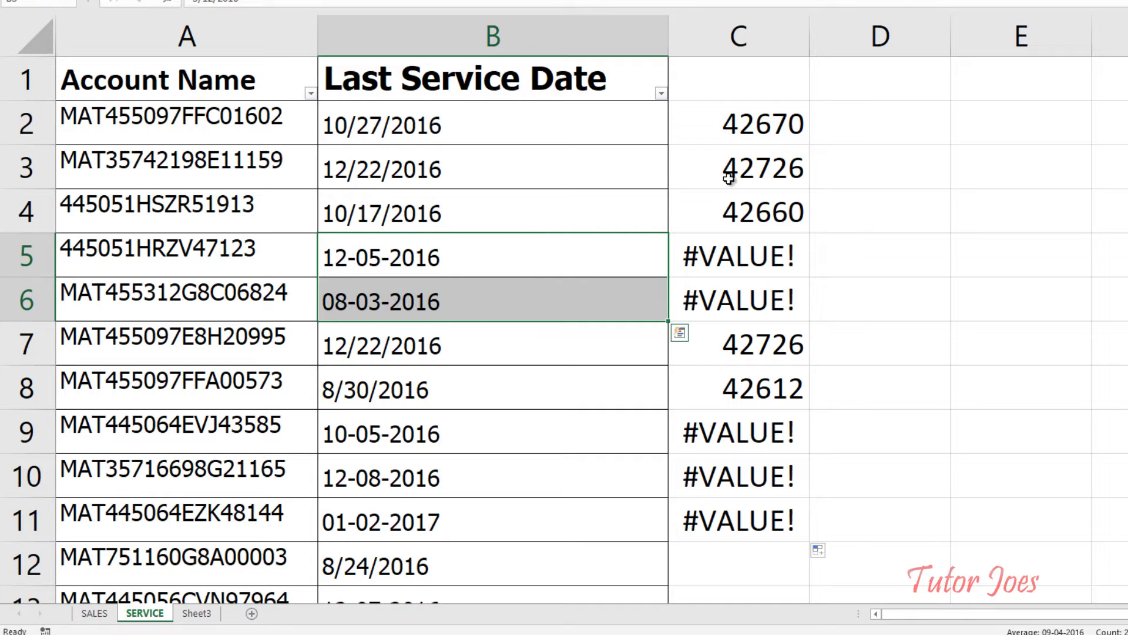
pyautogui.click(731, 121)
pyautogui.keyDown('shift'); pyautogui.click(761, 216); pyautogui.keyUp('shift')
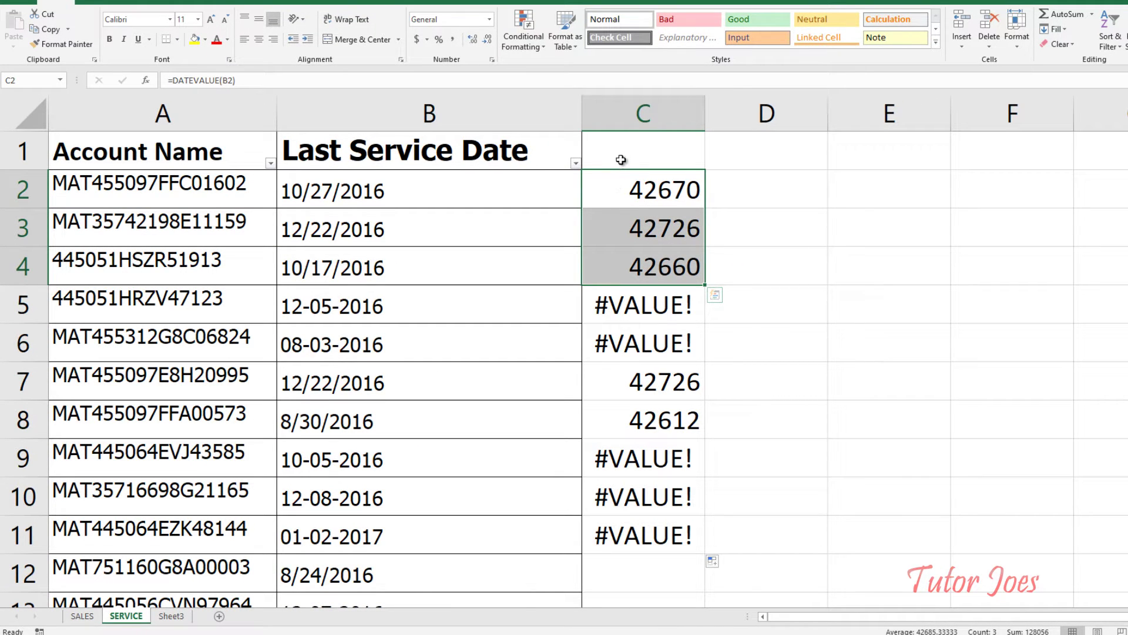
# Step: Clear column C, paste the Last Service Date column into it, and strip its formatting
pyautogui.click(644, 113)
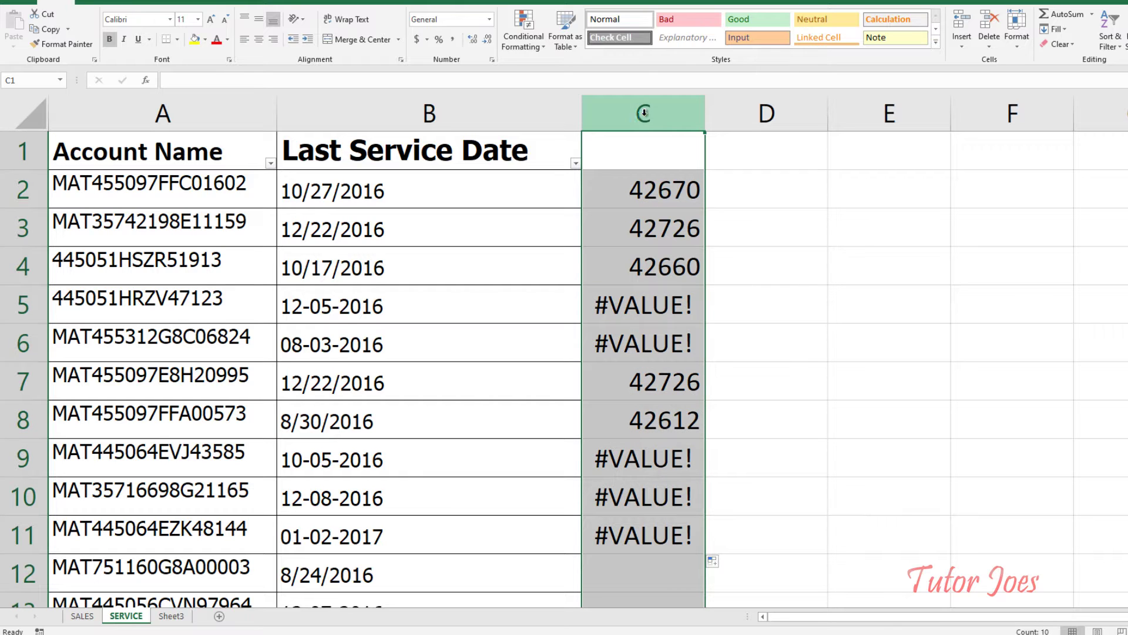
pyautogui.press('Delete')
pyautogui.click(445, 116)
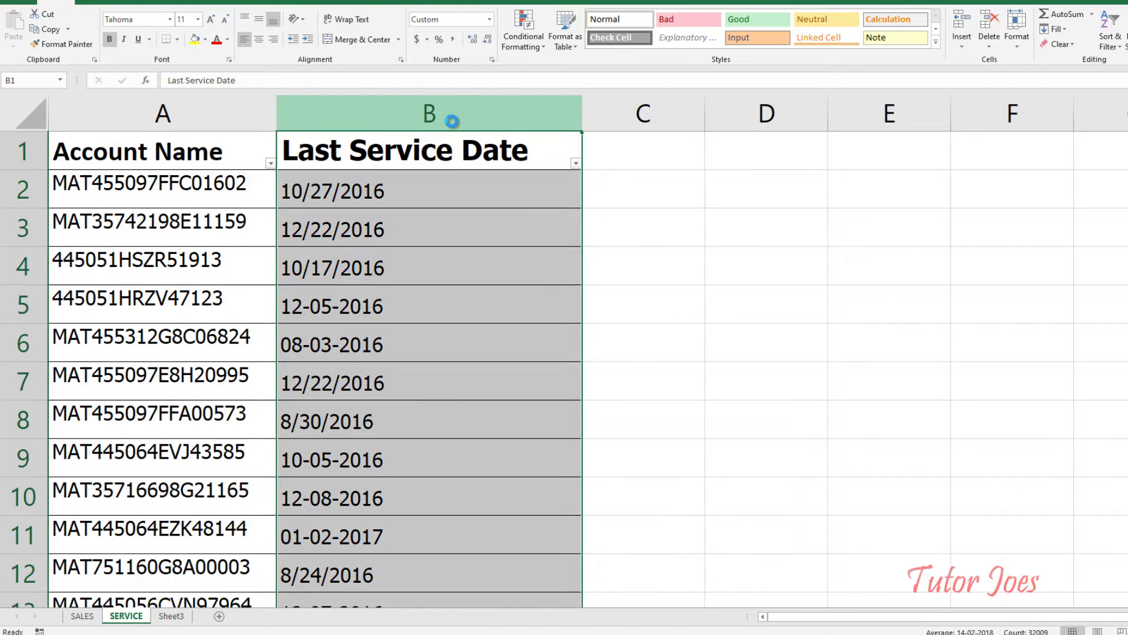
pyautogui.hotkey('ctrl', 'c')
pyautogui.rightClick(675, 158)
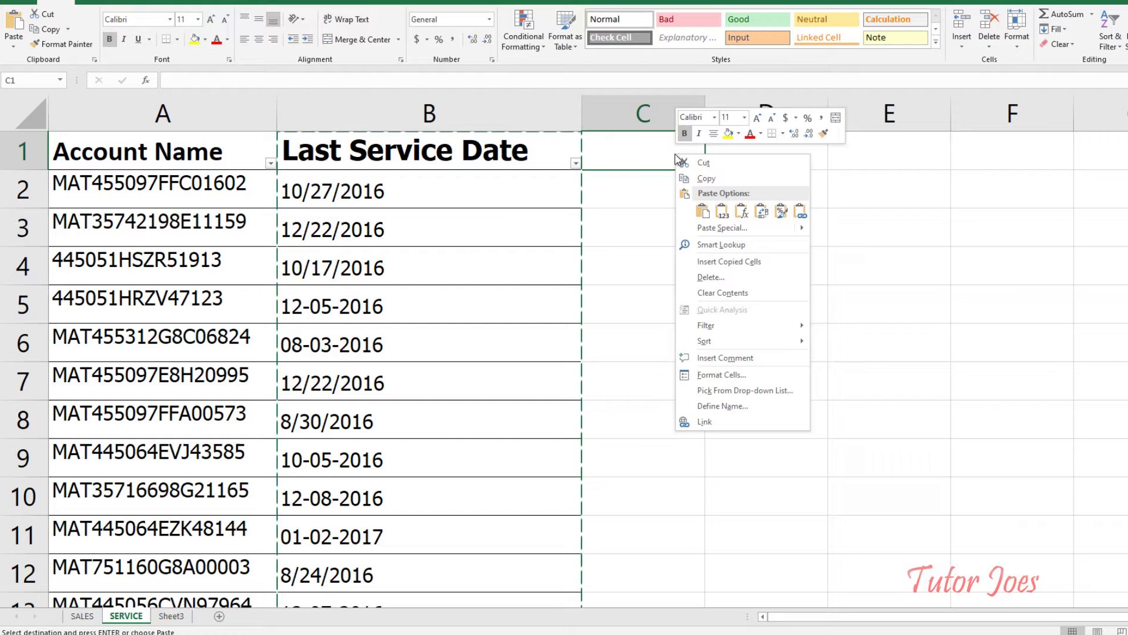
pyautogui.click(714, 229)
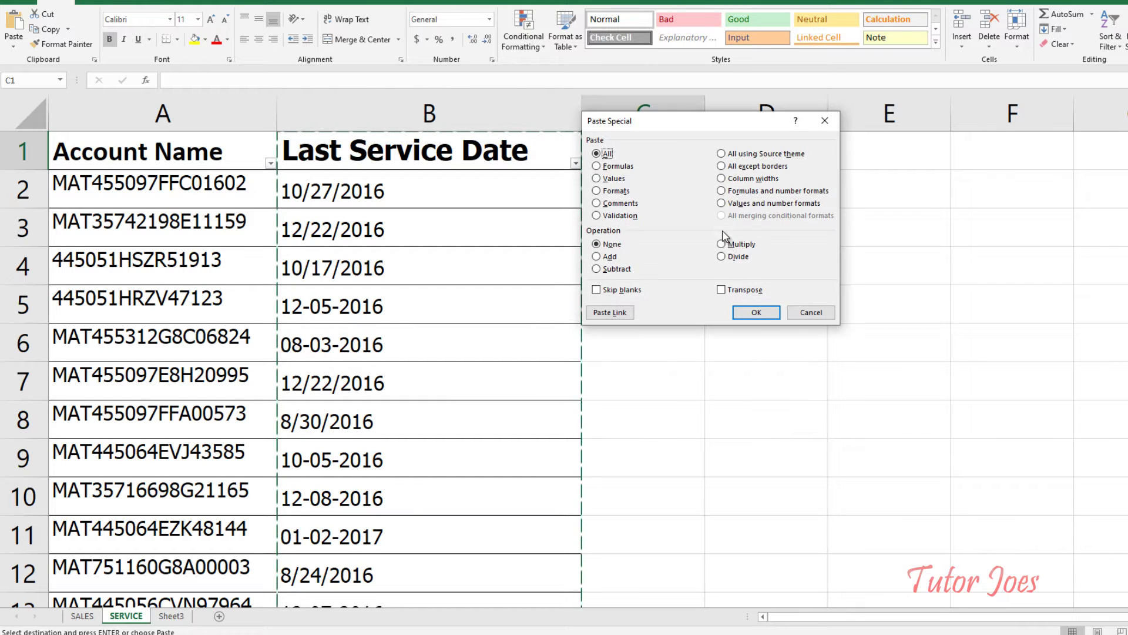
pyautogui.click(757, 312)
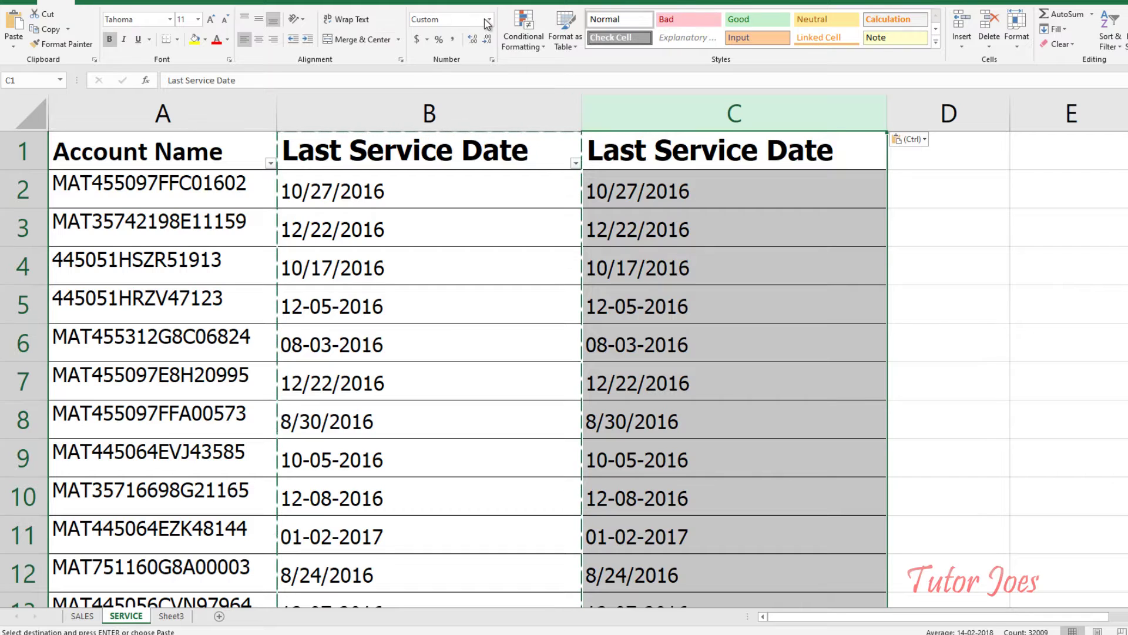
pyautogui.click(1059, 44)
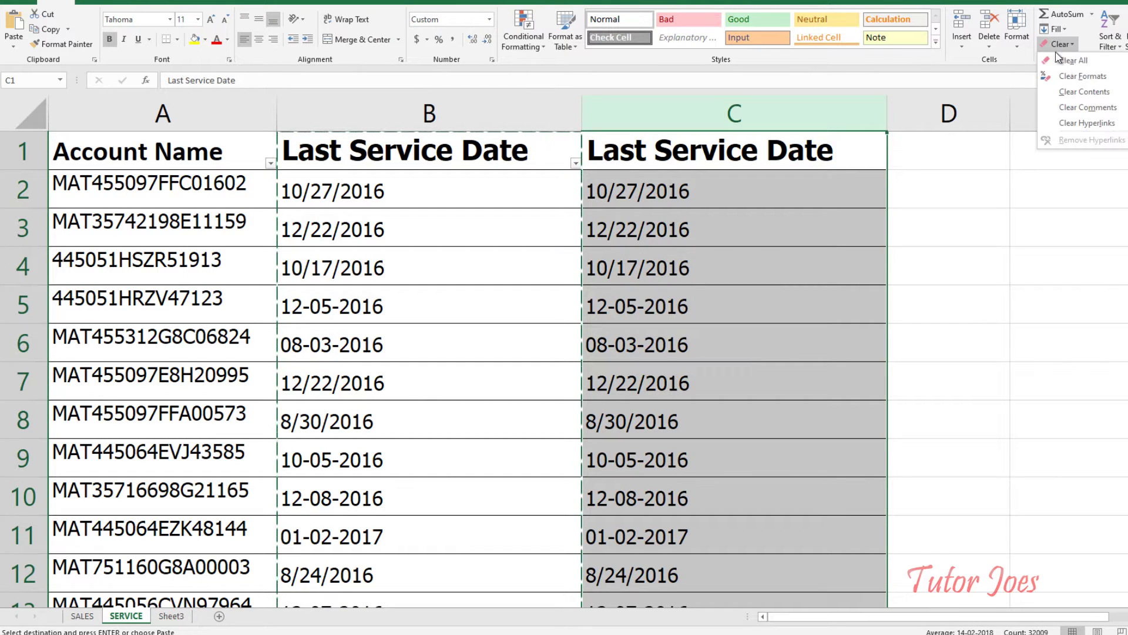
pyautogui.click(1067, 75)
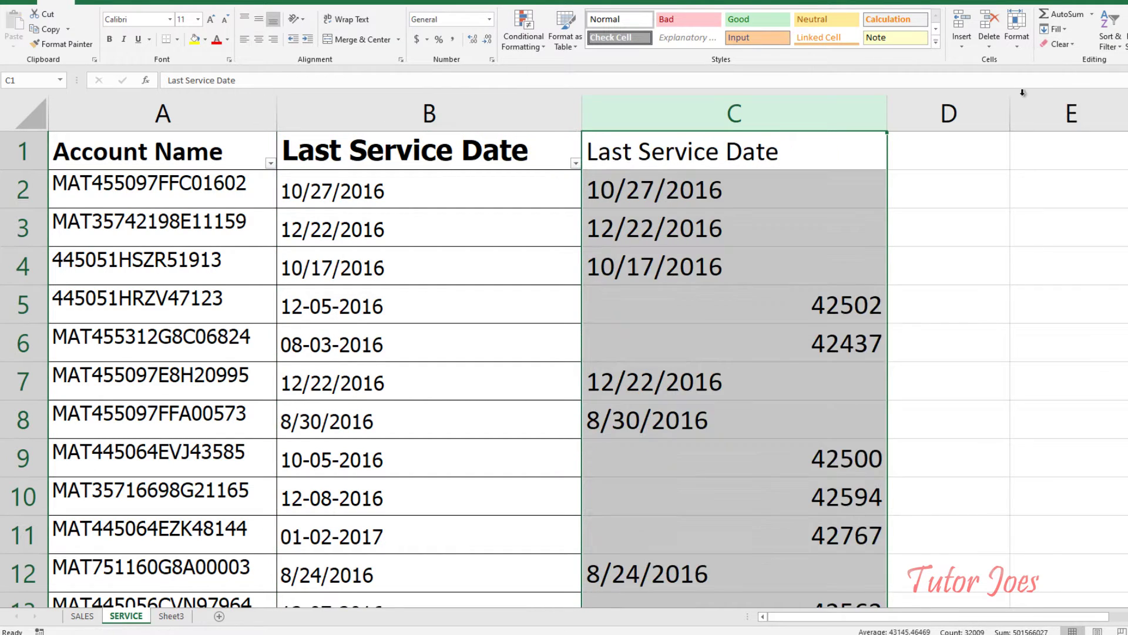
# Step: Compare the dash-style dates in B5:B6 with their serials like 42437 in column C
pyautogui.moveTo(396, 307); pyautogui.dragTo(436, 343)
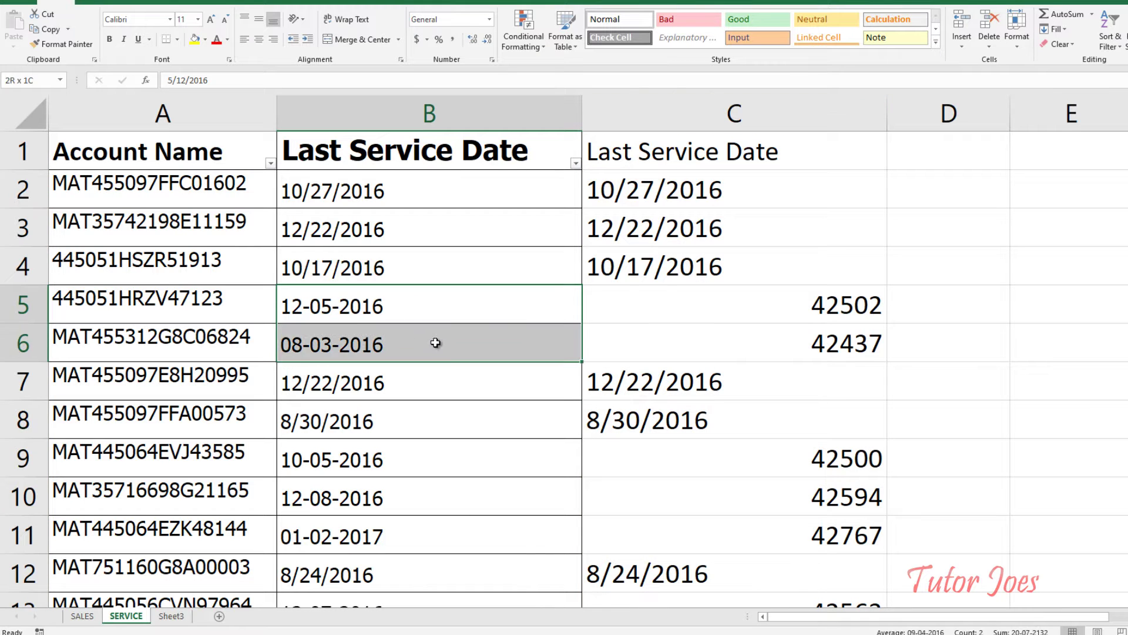
pyautogui.click(832, 304)
pyautogui.click(826, 346)
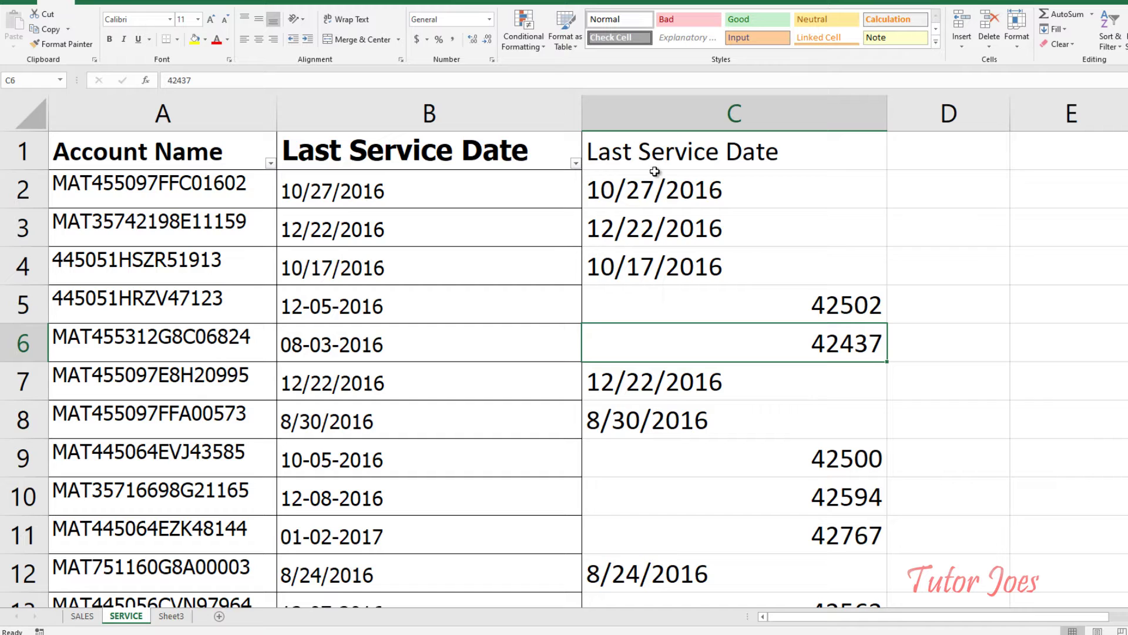
pyautogui.moveTo(656, 174); pyautogui.dragTo(653, 262)
pyautogui.click(637, 159)
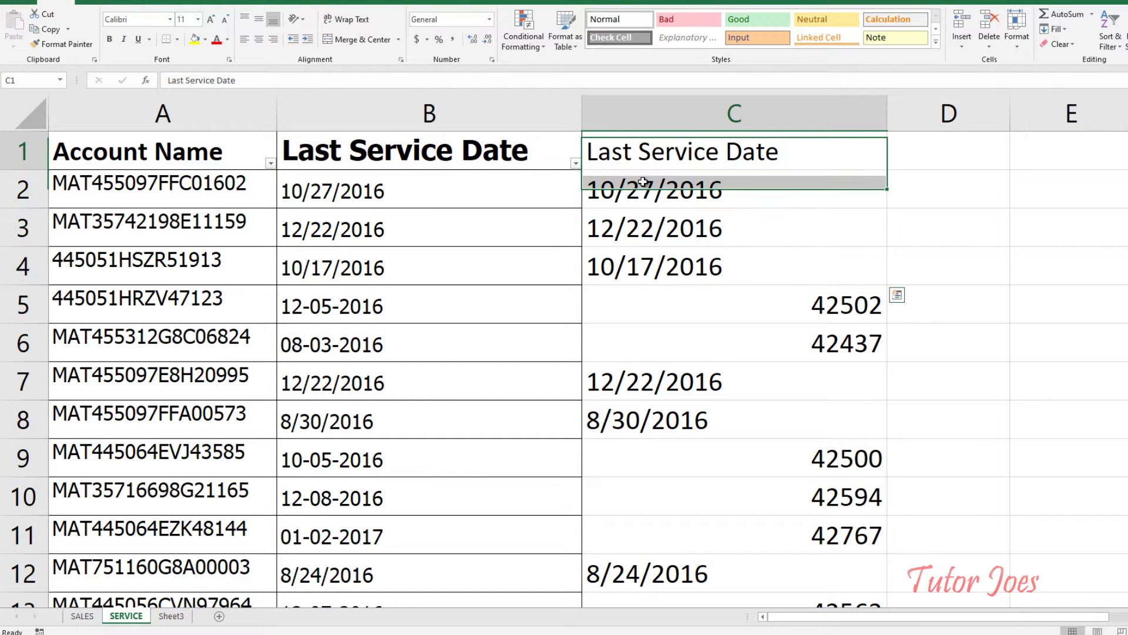
pyautogui.click(635, 171)
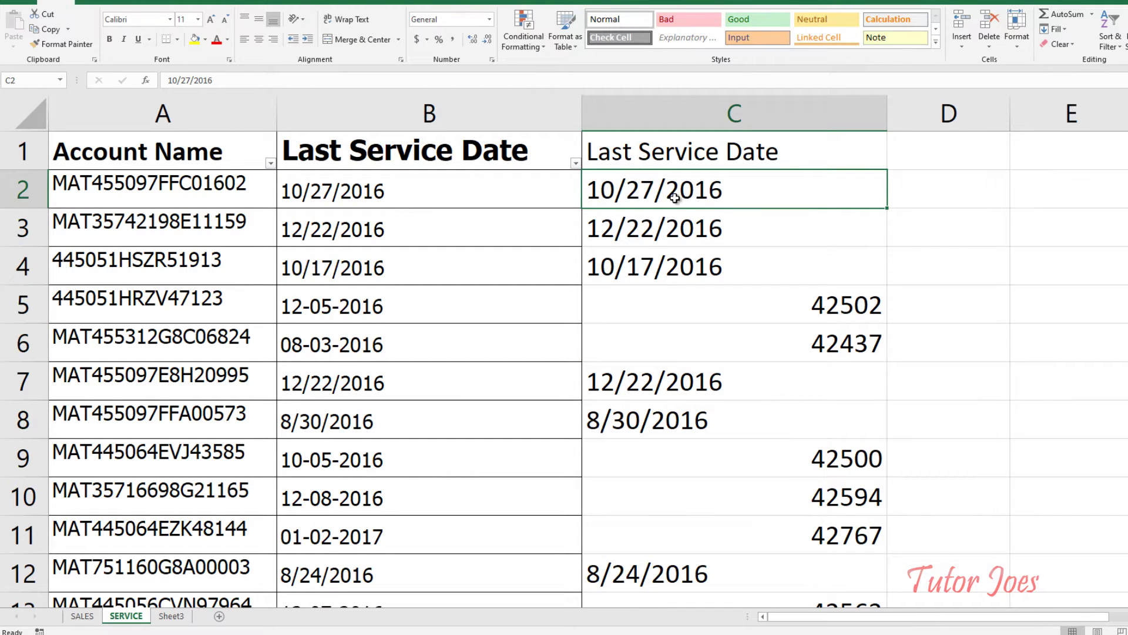
# Step: Enter =DATEVALUE(C2) in D2 and fill it down to D11
pyautogui.click(924, 175)
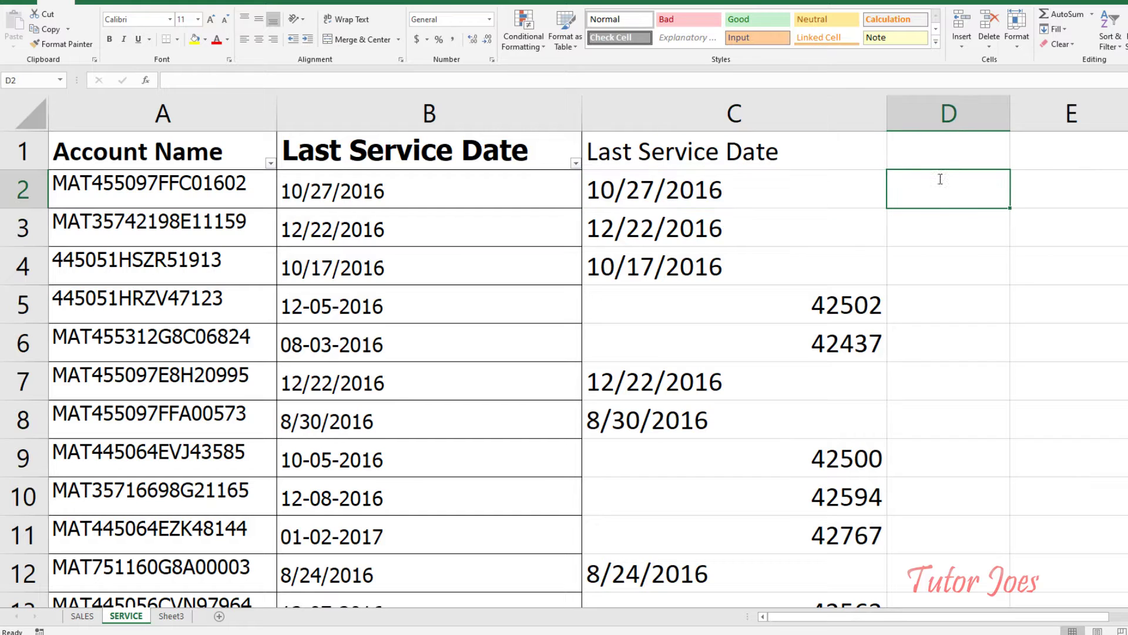
pyautogui.write('=da')
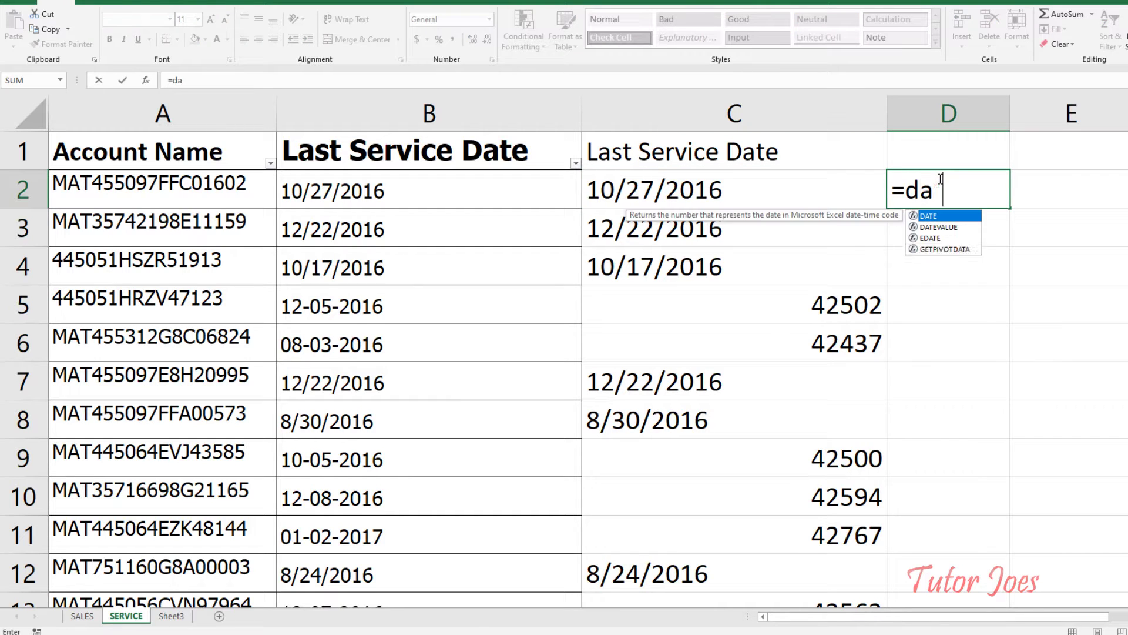
pyautogui.write('te')
pyautogui.press('Down')
pyautogui.press('Tab')
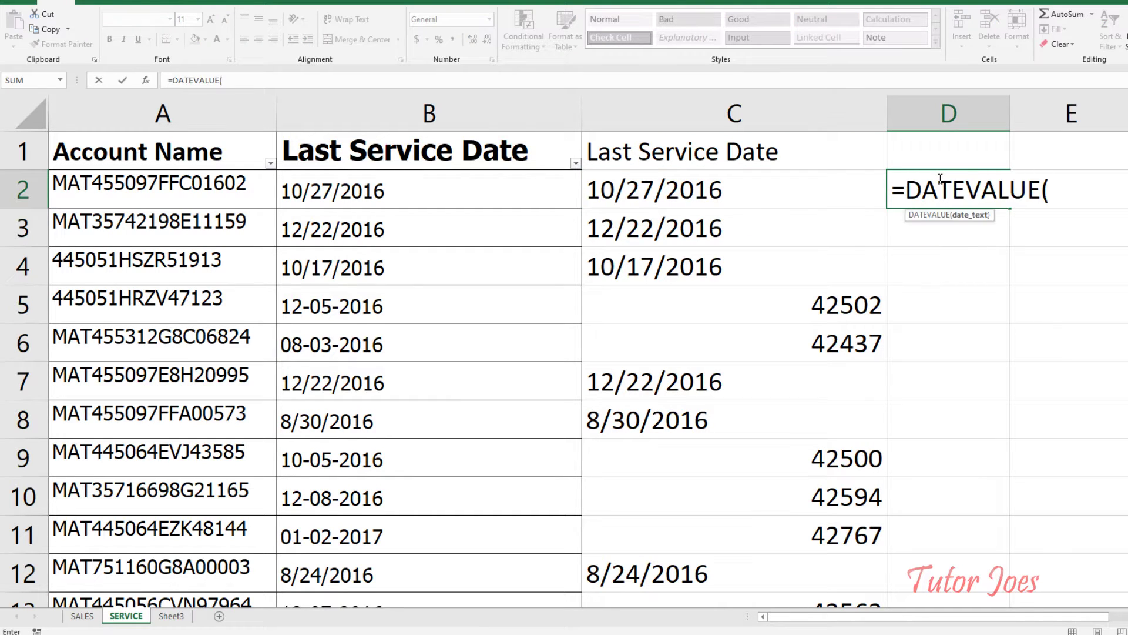
pyautogui.press('Left')
pyautogui.write(')')
pyautogui.press('Return')
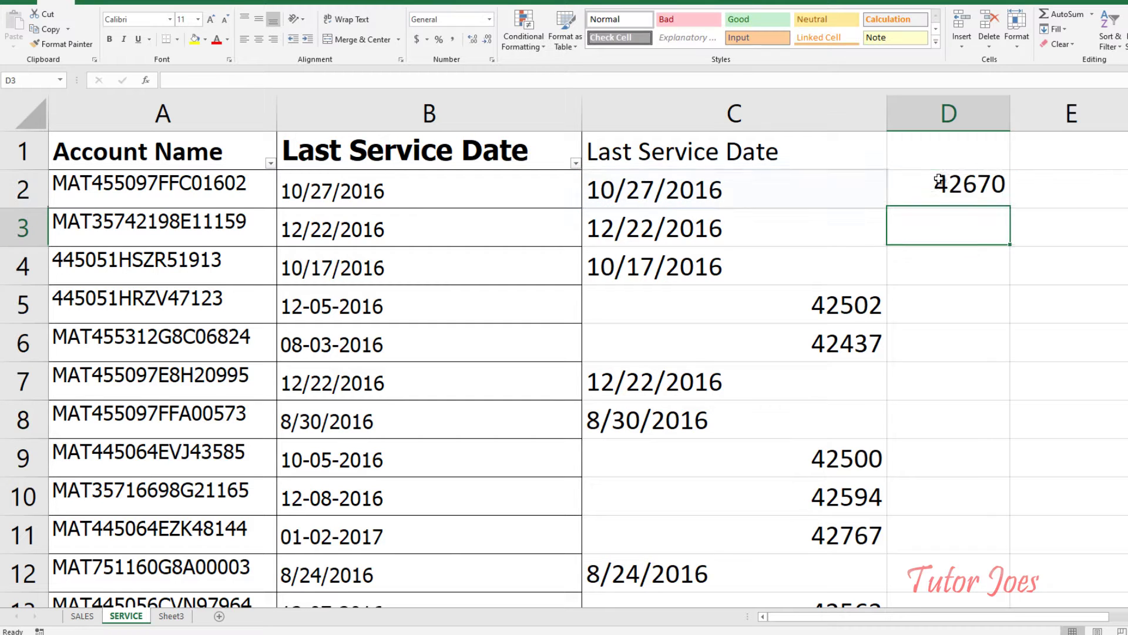
pyautogui.click(1002, 202)
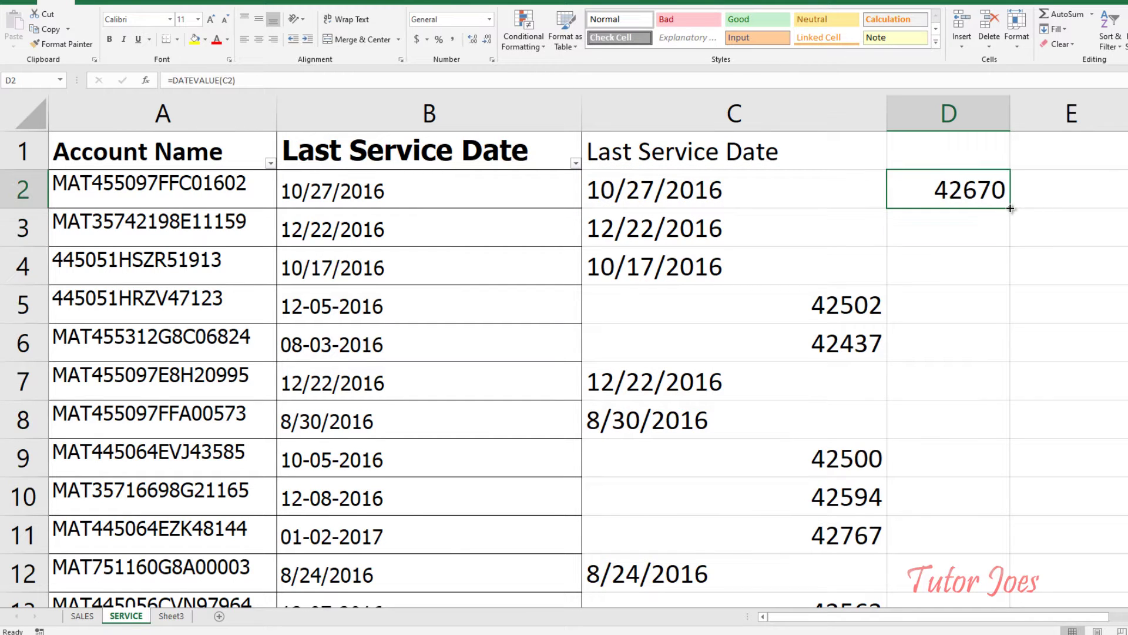
pyautogui.moveTo(1010, 208); pyautogui.dragTo(990, 539)
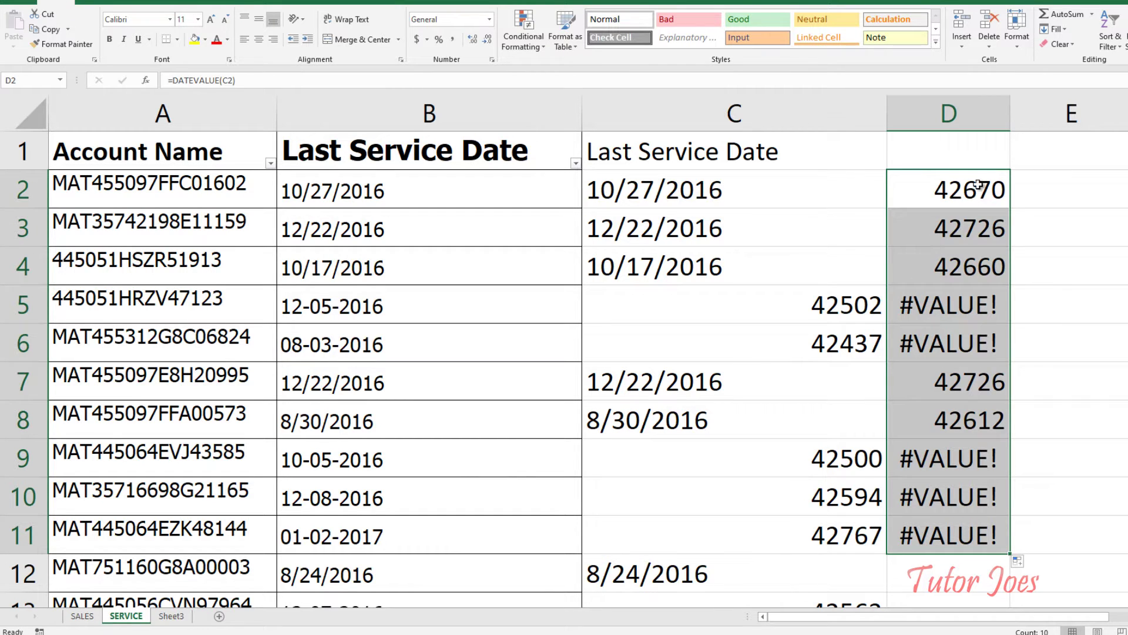
pyautogui.click(17, 115)
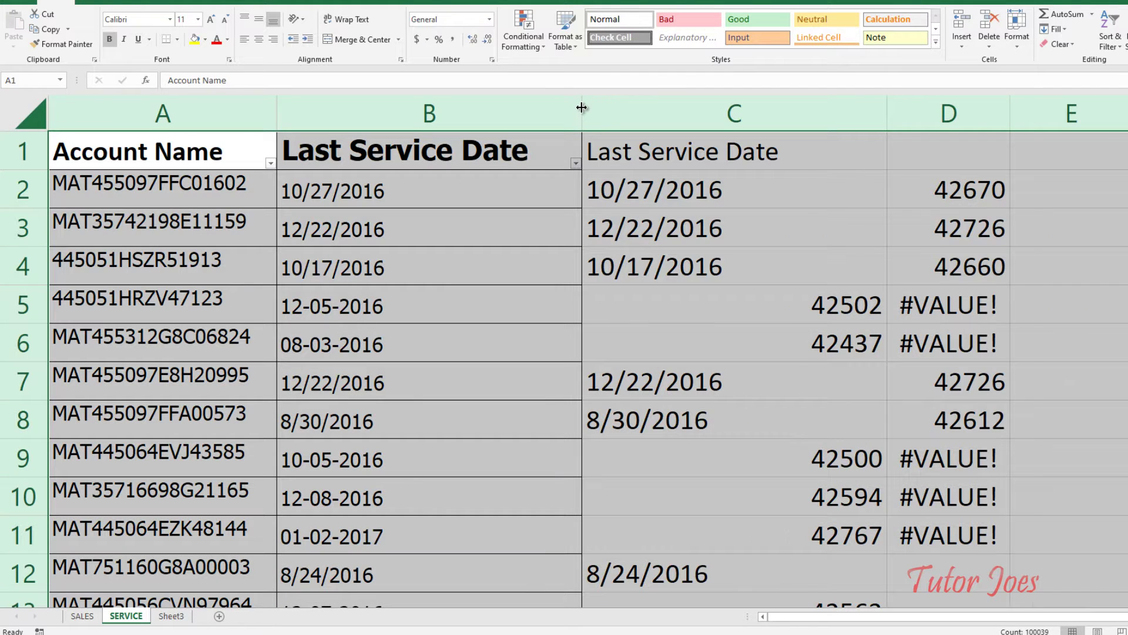
# Step: AutoFit the column widths and enter test values 1900 in F3 and 9999 in F5
pyautogui.doubleClick(582, 108)
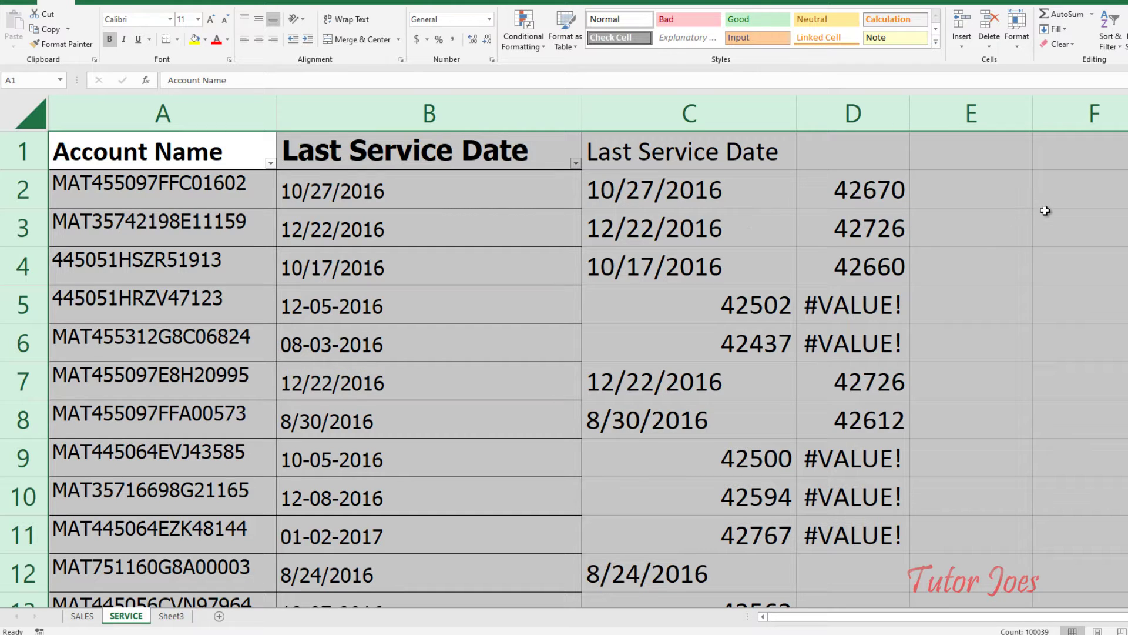
pyautogui.click(1046, 237)
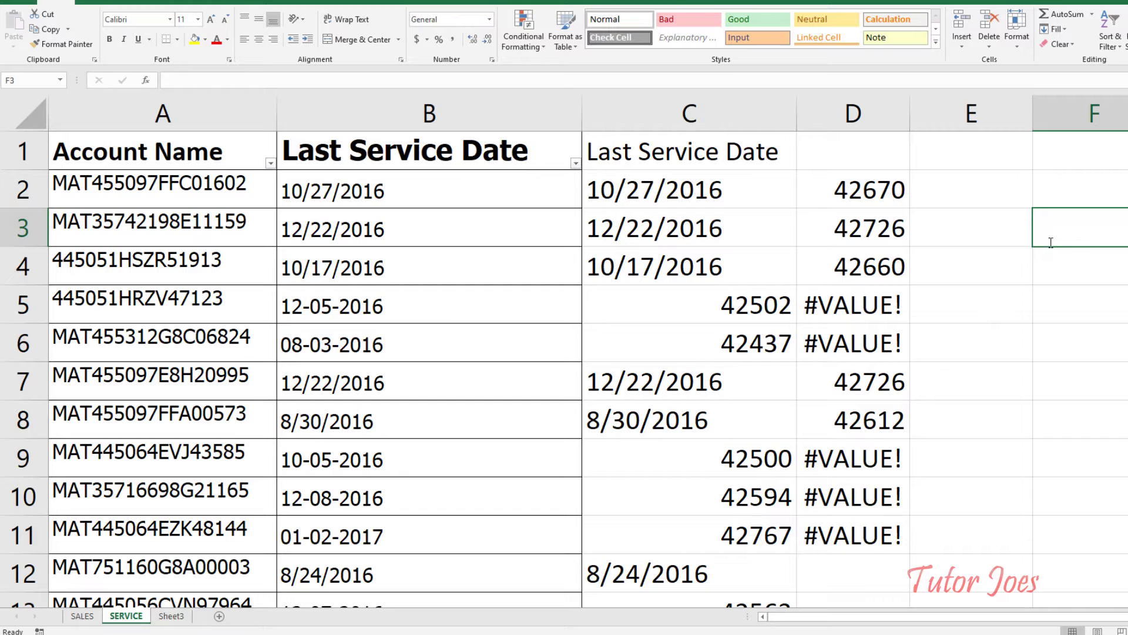
pyautogui.write('1900')
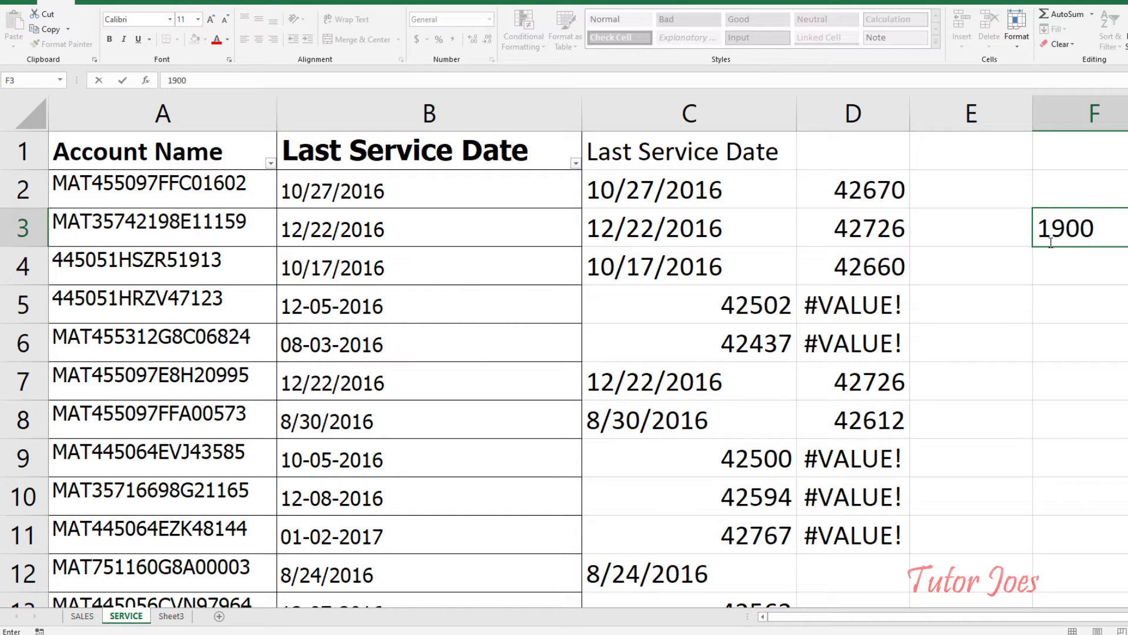
pyautogui.press('Return')
pyautogui.press('Return')
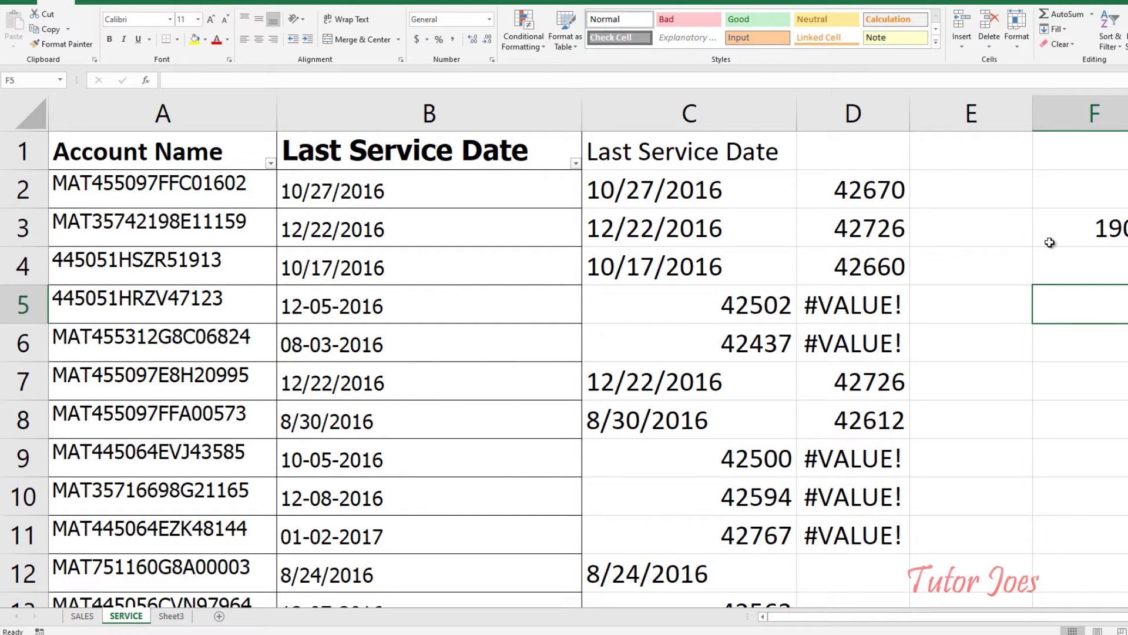
pyautogui.write('9999')
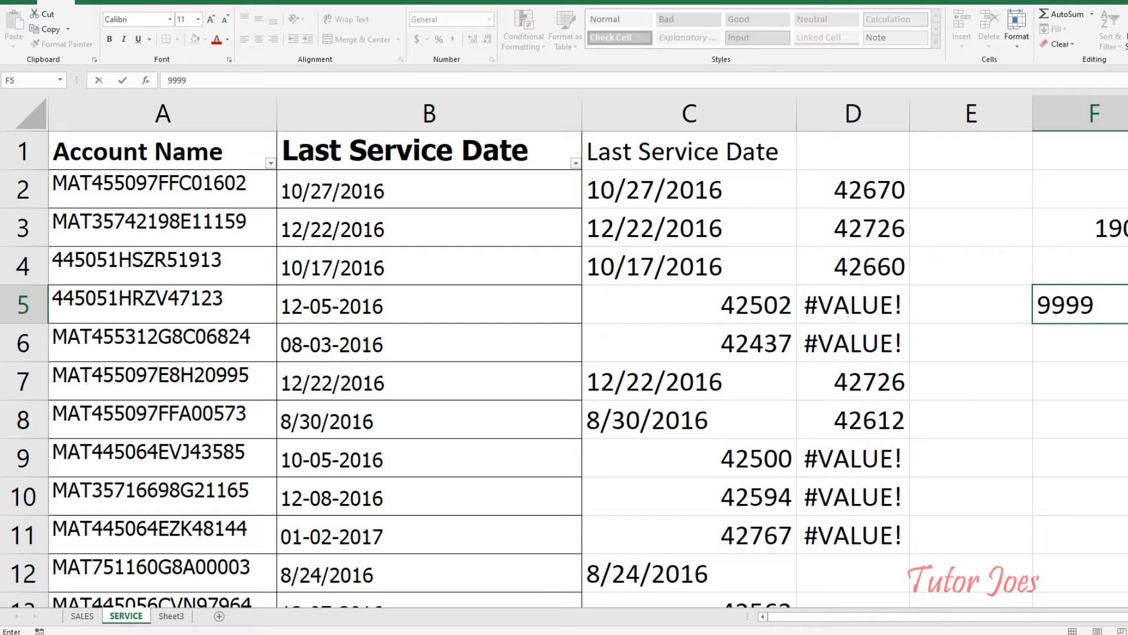
pyautogui.press('Return')
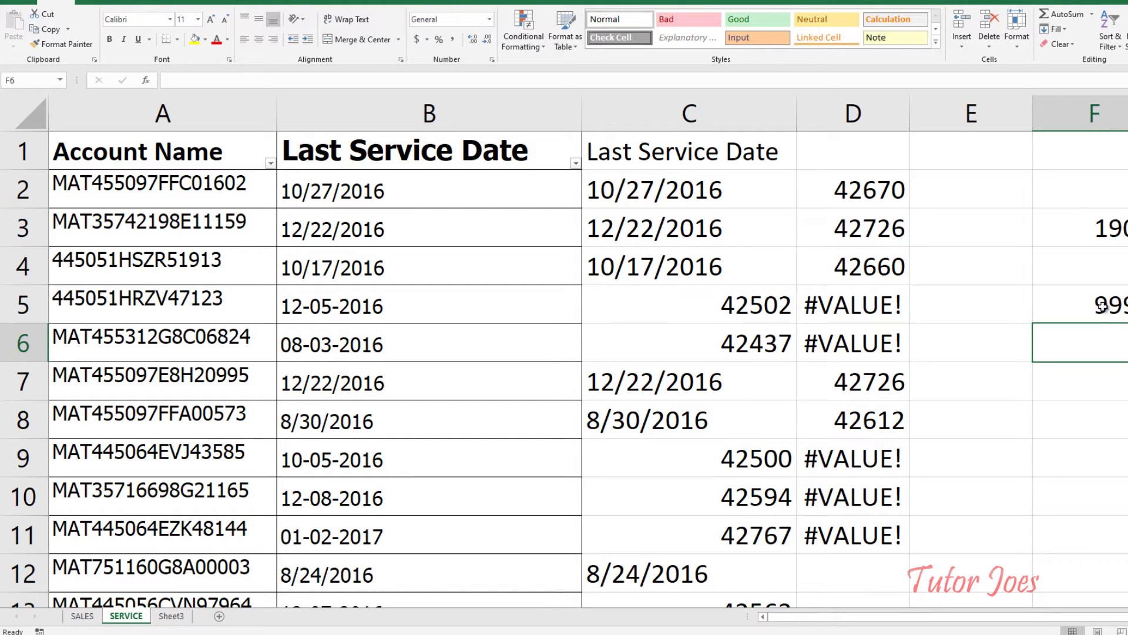
pyautogui.moveTo(1081, 232); pyautogui.dragTo(1090, 303)
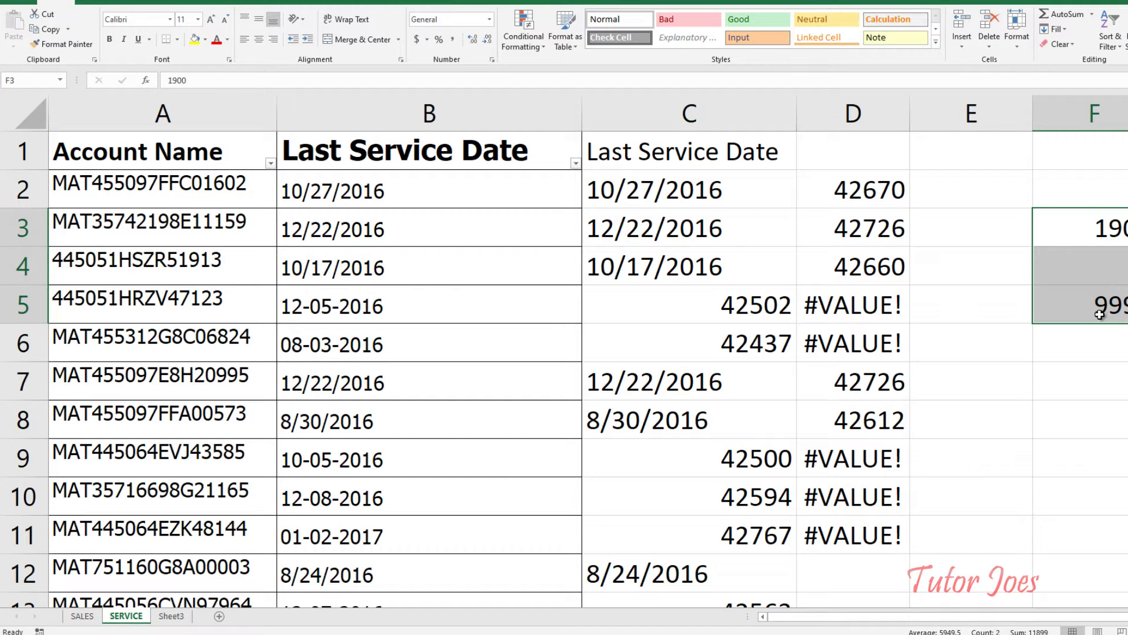
pyautogui.click(1067, 234)
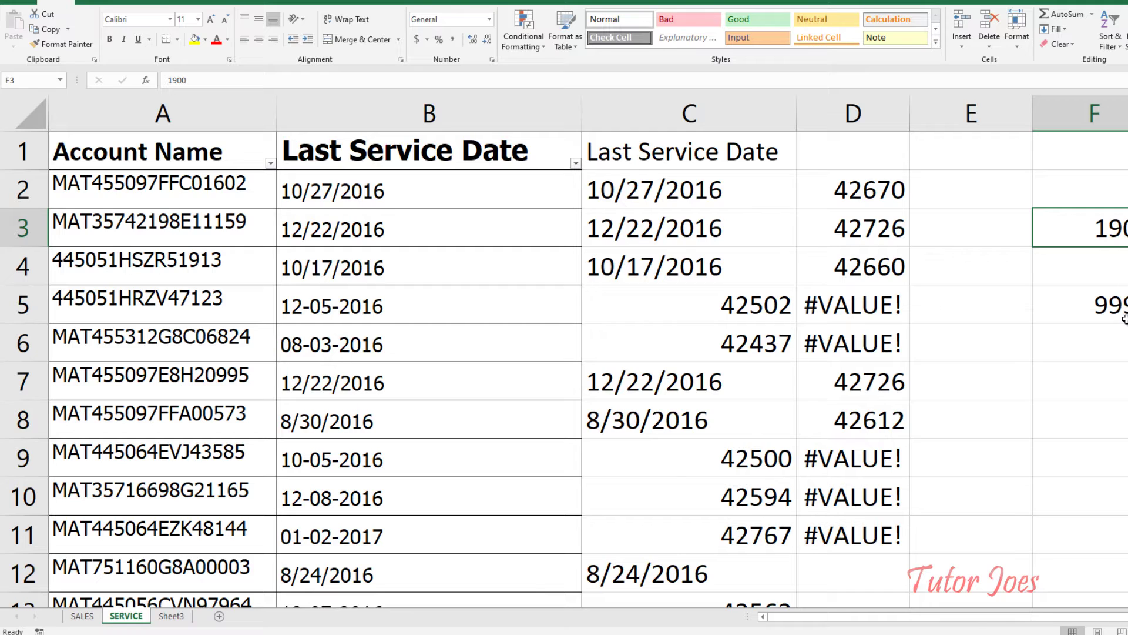
pyautogui.hotkey('shift', 'Down')
pyautogui.hotkey('shift', 'Down')
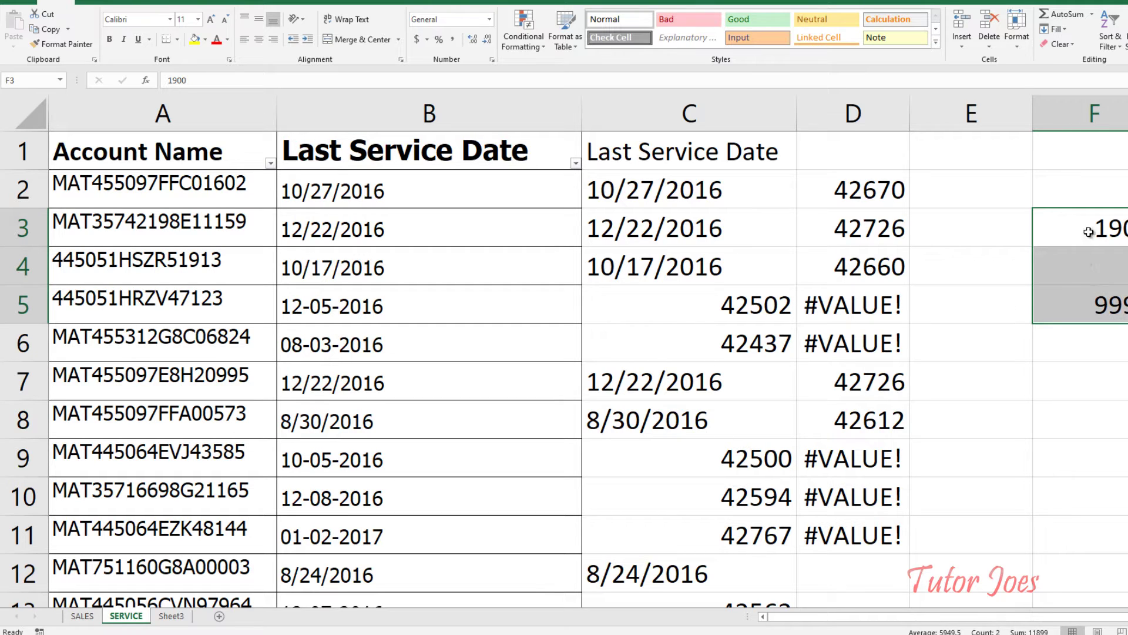
# Step: Enter 01-01-1 (1/1/1900) in F6, plus 1 in G6 and 2 in G7
pyautogui.click(1045, 354)
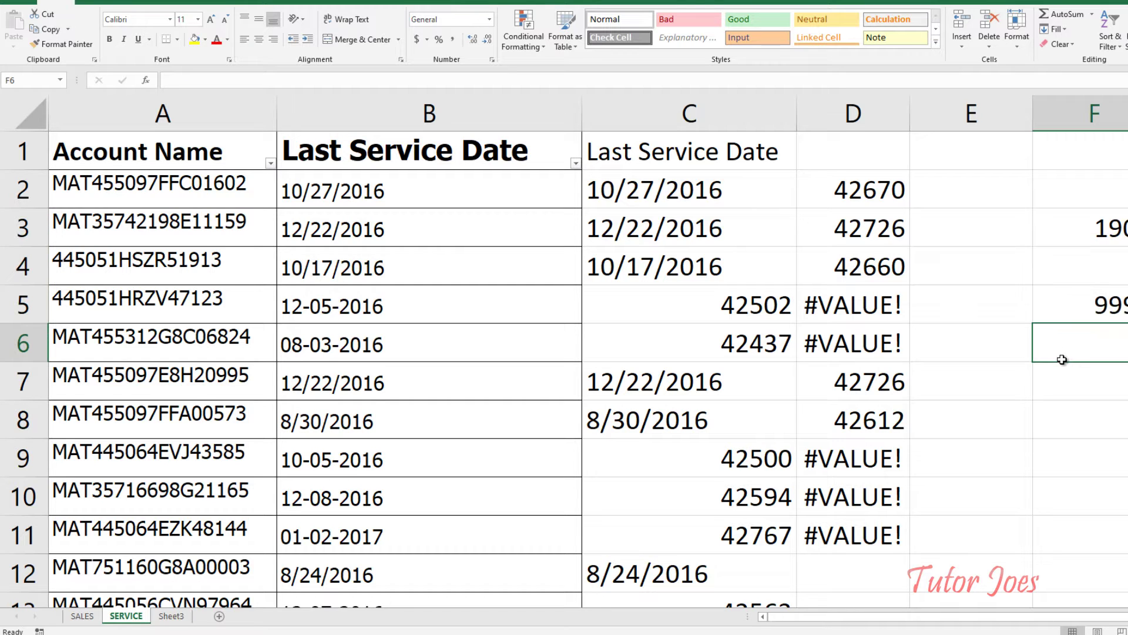
pyautogui.write('01-01')
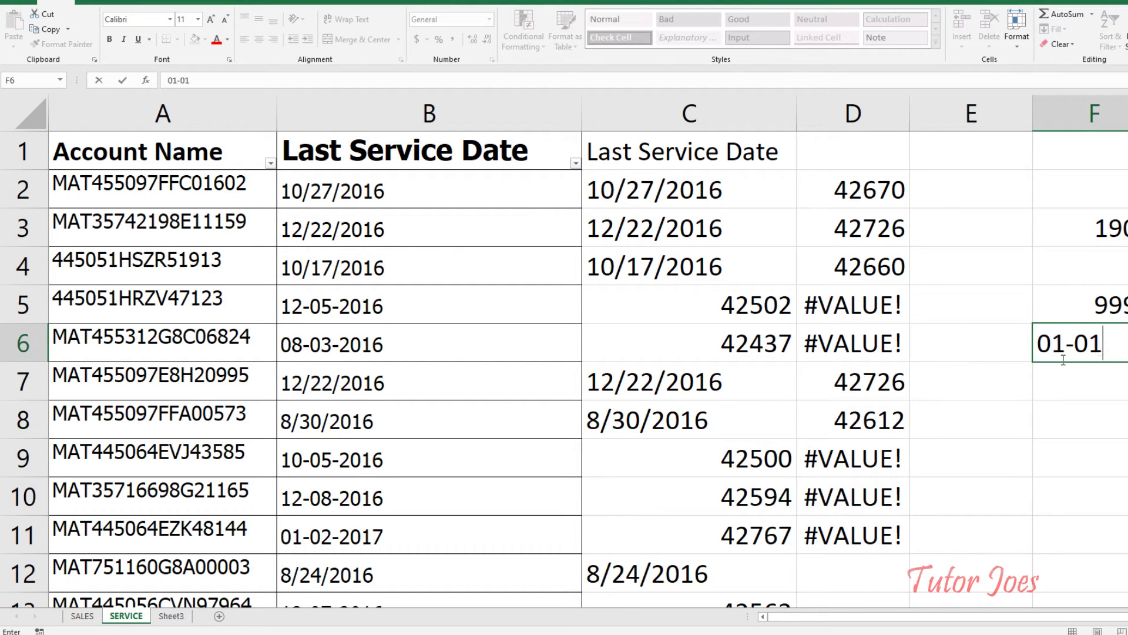
pyautogui.write('-1900')
pyautogui.press('Return')
pyautogui.press('Up')
pyautogui.press('Right')
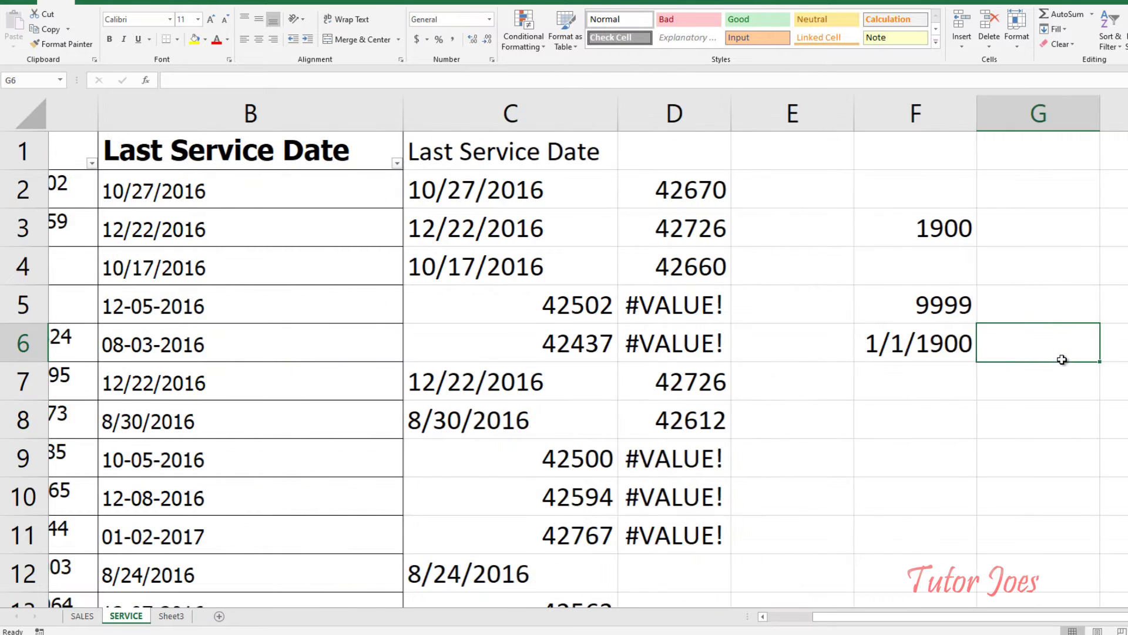
pyautogui.write('1')
pyautogui.press('Return')
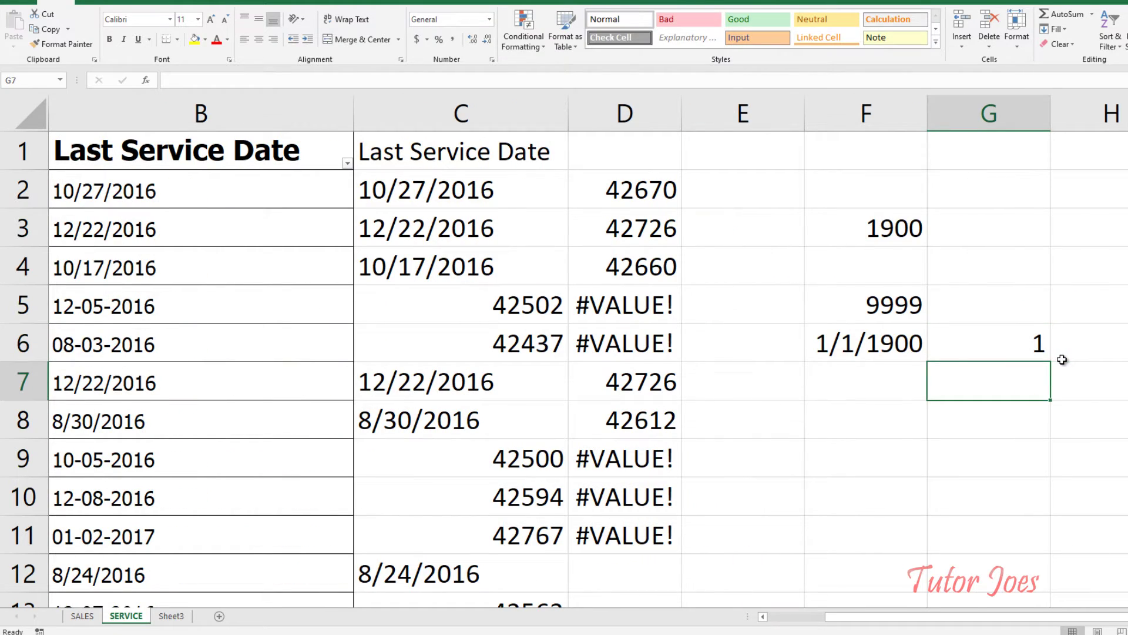
pyautogui.write('2')
pyautogui.press('Return')
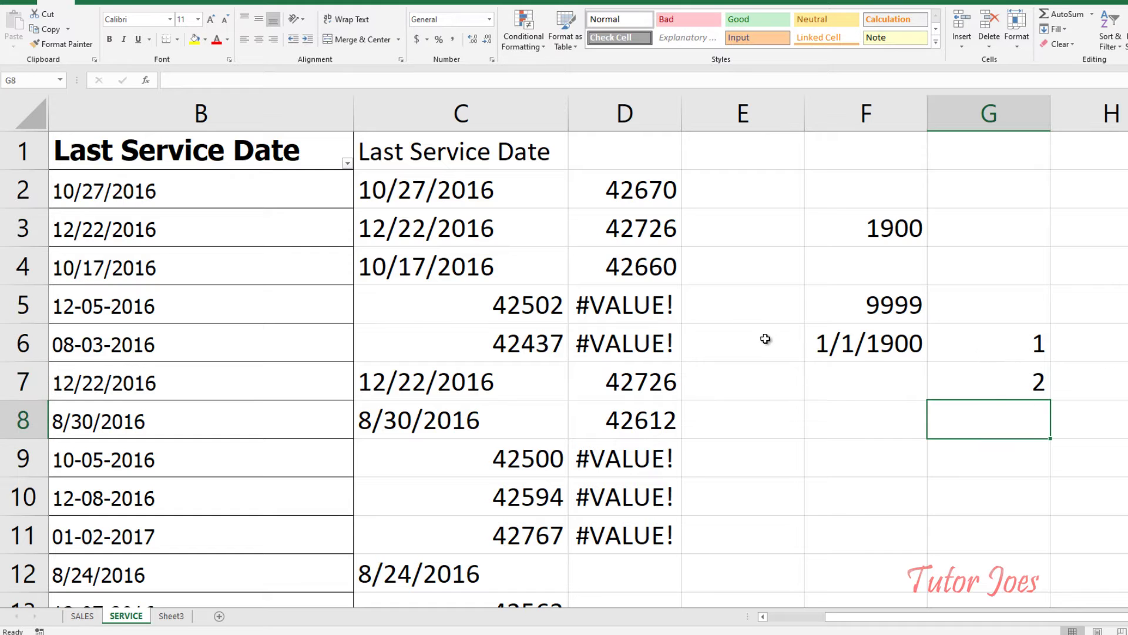
pyautogui.click(640, 189)
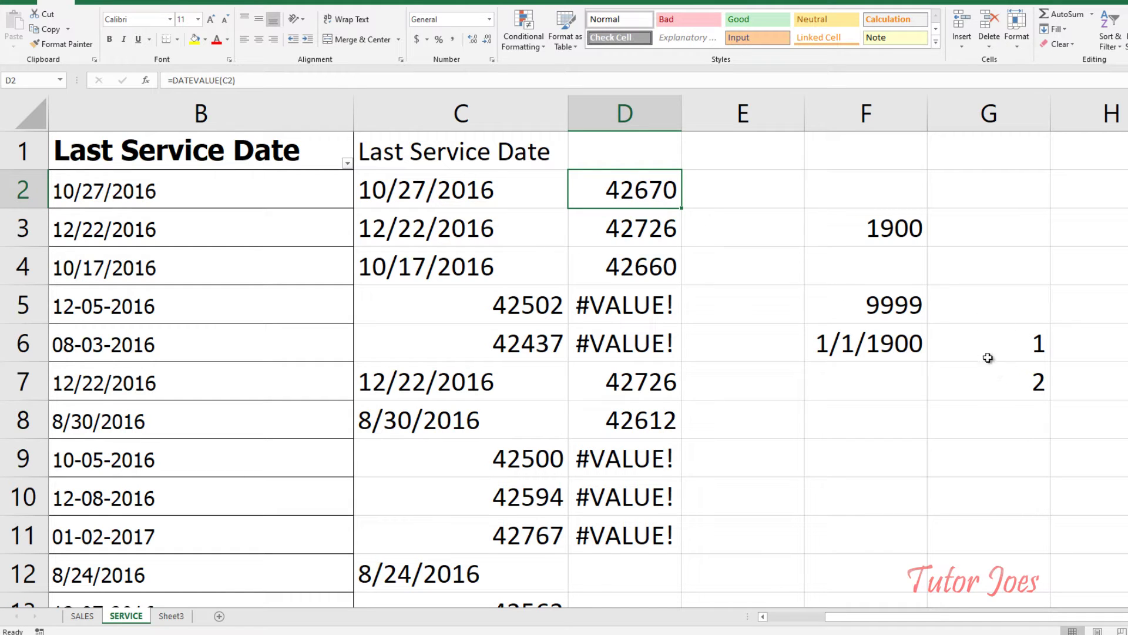
# Step: Narrow column E and delete the test values from columns F to H
pyautogui.moveTo(805, 113)
pyautogui.mouseDown()
pyautogui.moveTo(790, 122)
pyautogui.moveTo(1090, 147)
pyautogui.mouseUp()
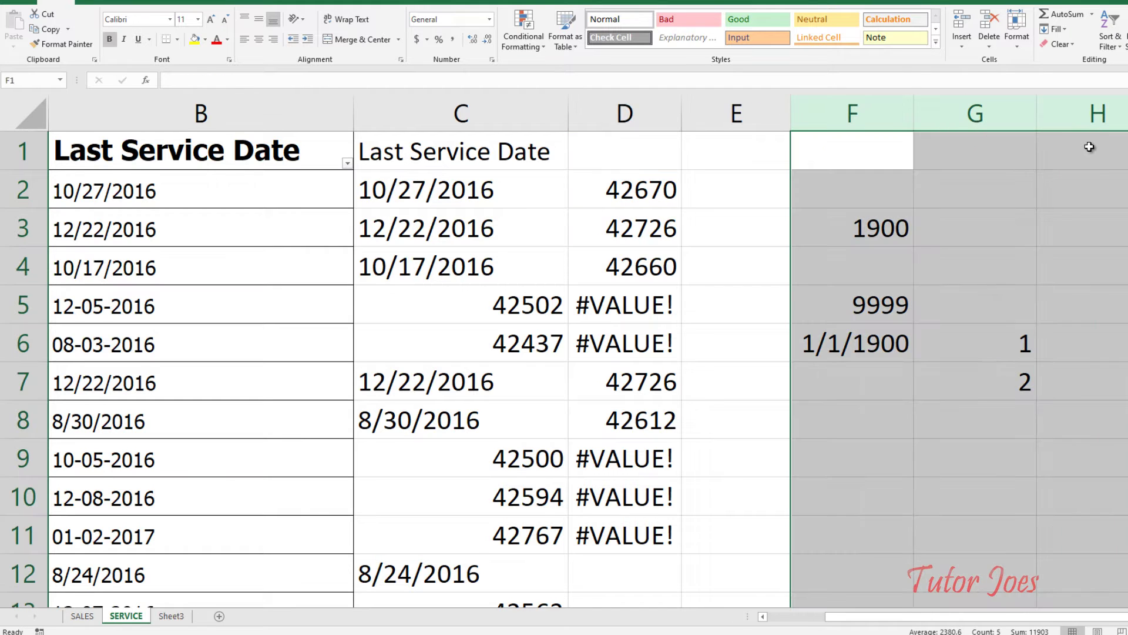
pyautogui.press('Escape')
pyautogui.press('Delete')
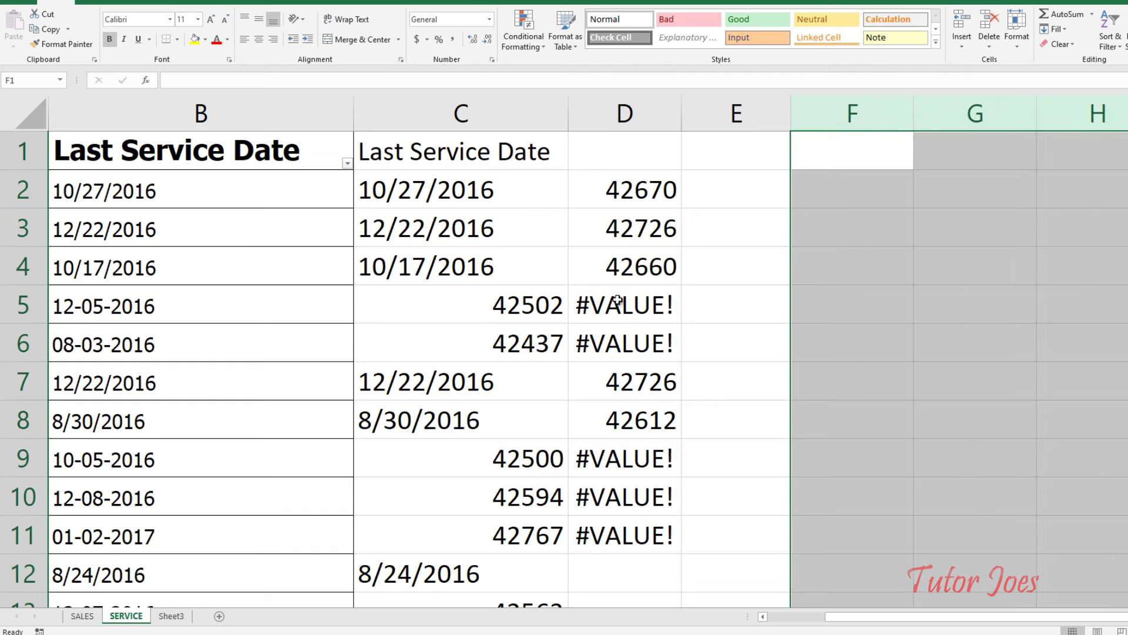
pyautogui.click(592, 296)
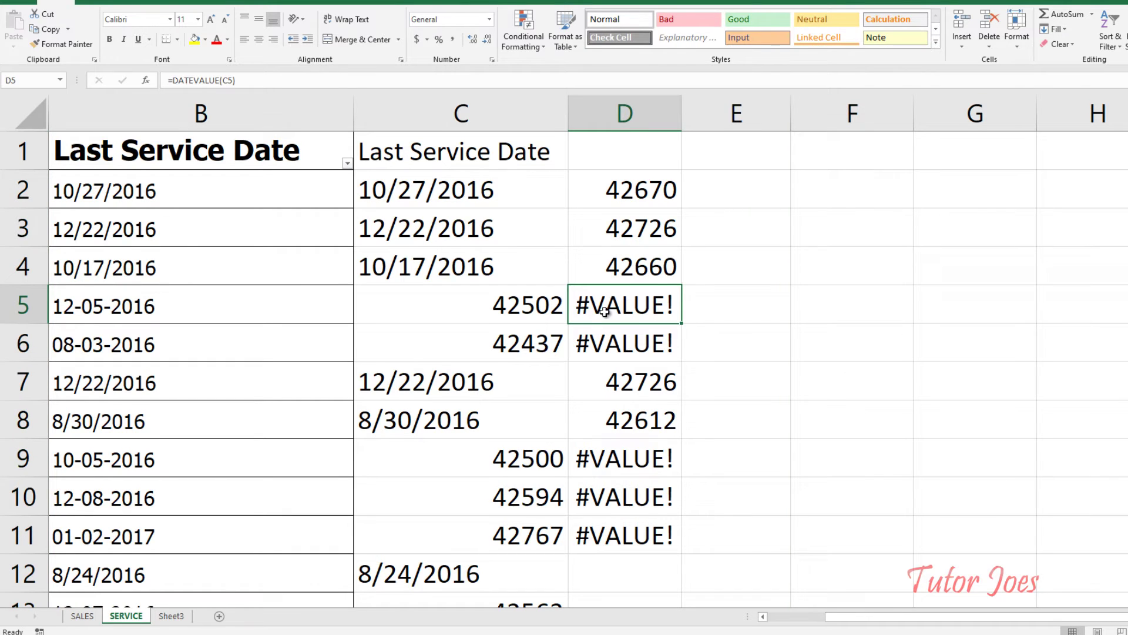
pyautogui.click(565, 294)
# Step: Change D2 to =IFERROR(DATEVALUE(C2),C2), returning 42670
pyautogui.click(641, 304)
pyautogui.doubleClick(582, 190)
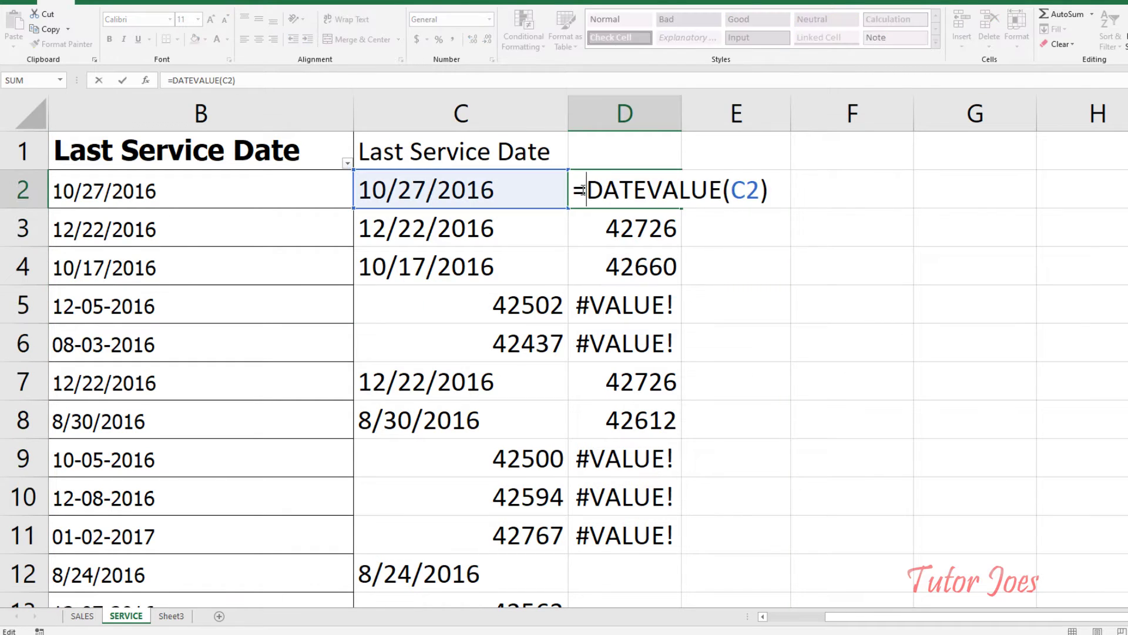
pyautogui.write('ife')
pyautogui.press('Tab')
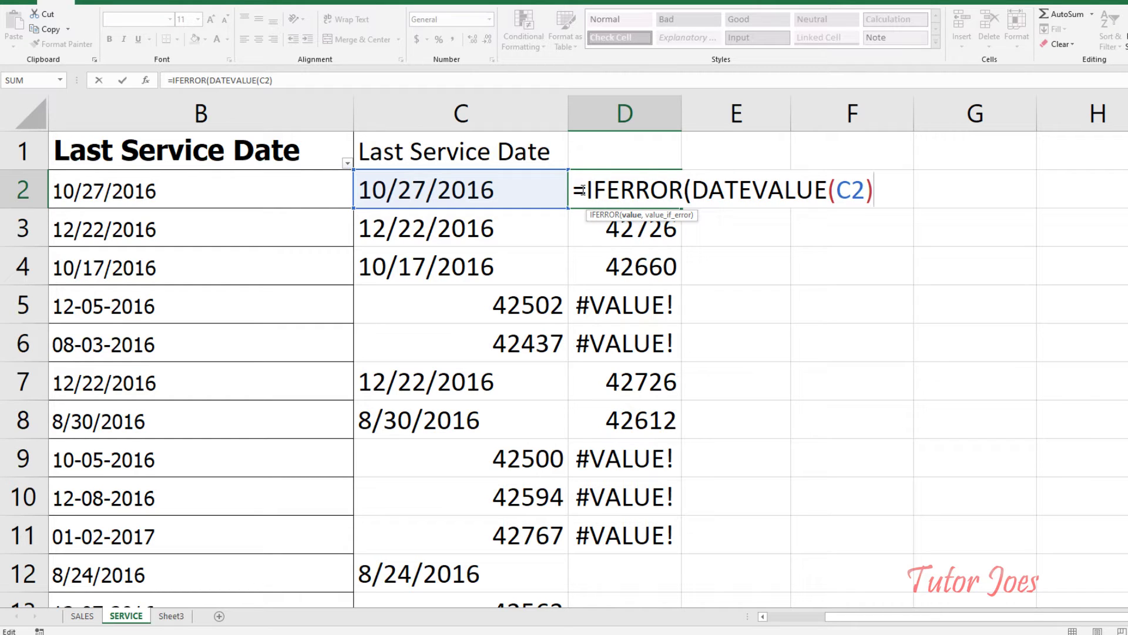
pyautogui.write(',')
pyautogui.click(433, 181)
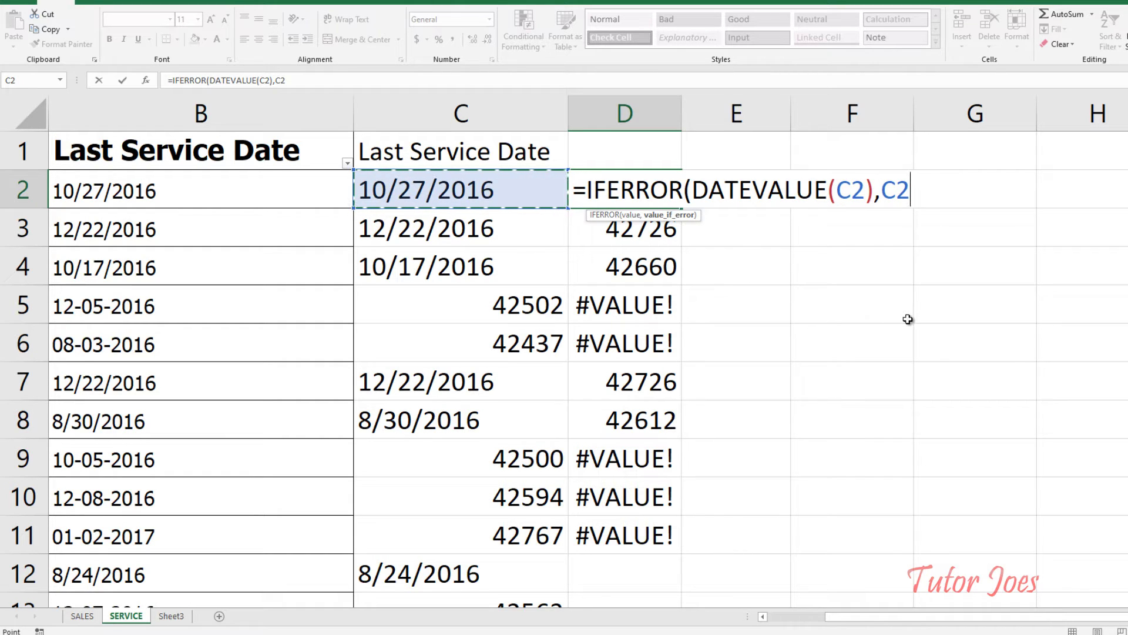
pyautogui.write(')')
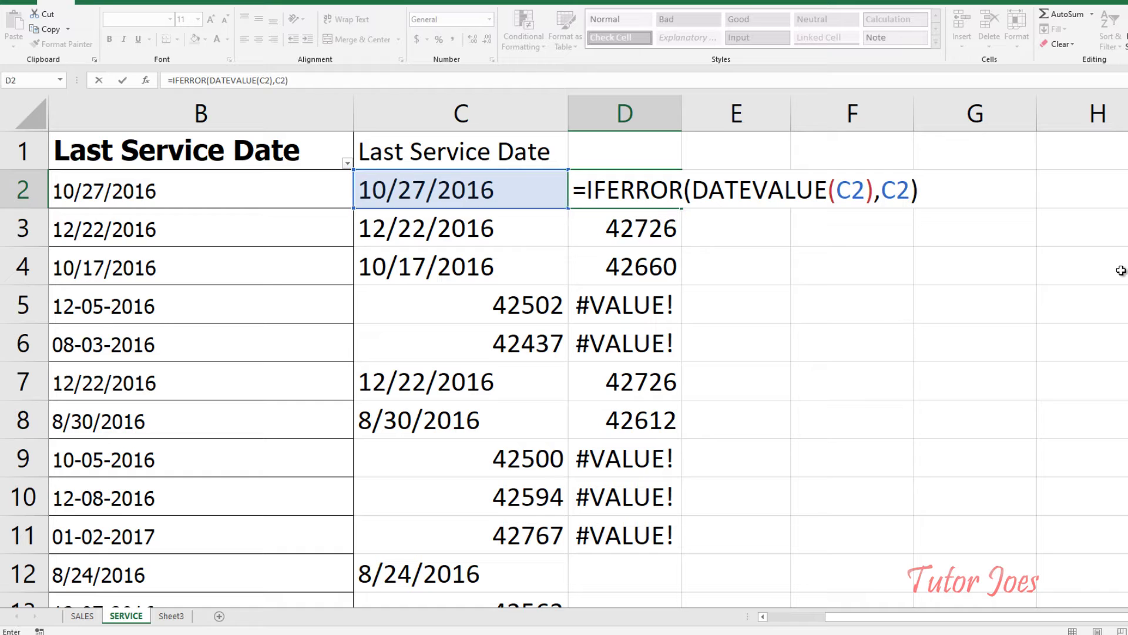
pyautogui.press('Return')
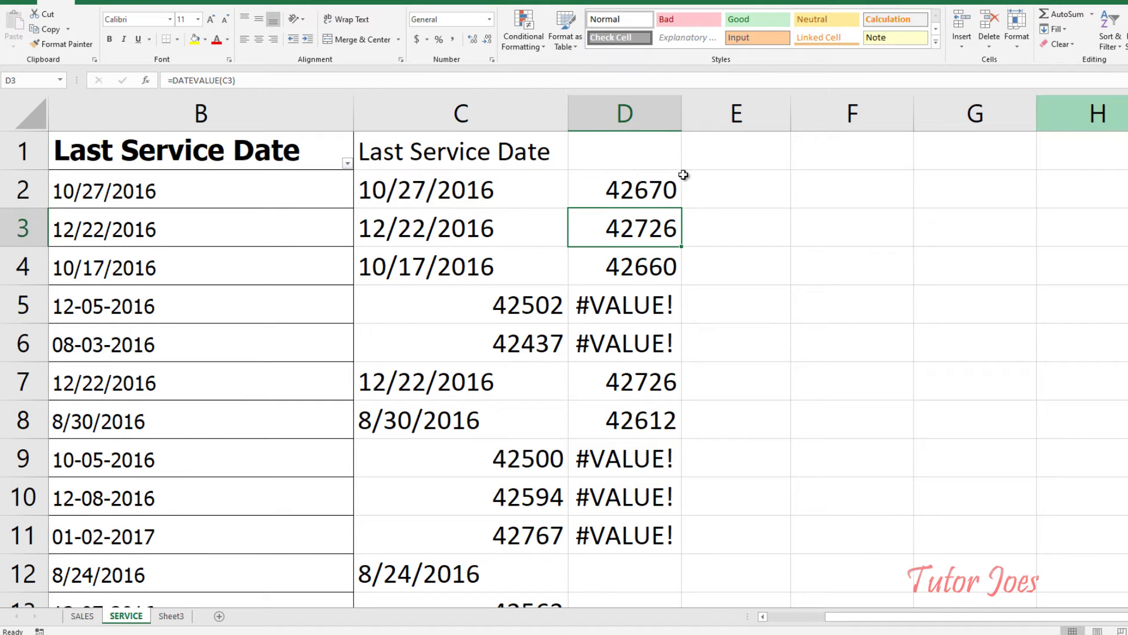
pyautogui.press('Up')
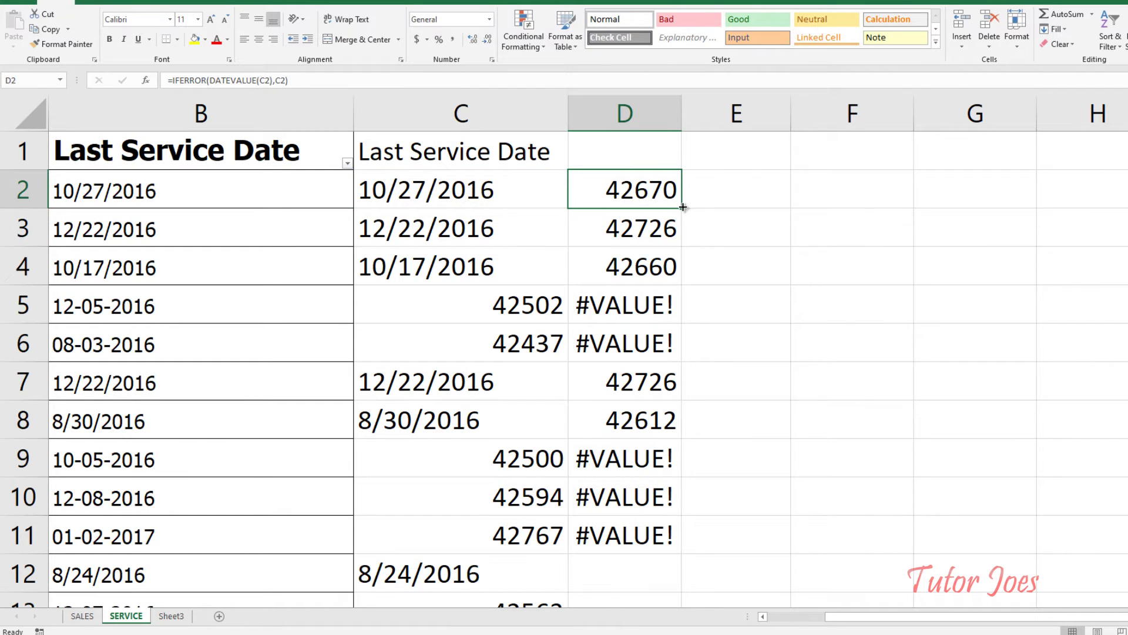
# Step: Fill the IFERROR formula from D2 to D18, then down to row 36011
pyautogui.moveTo(683, 207); pyautogui.dragTo(670, 376)
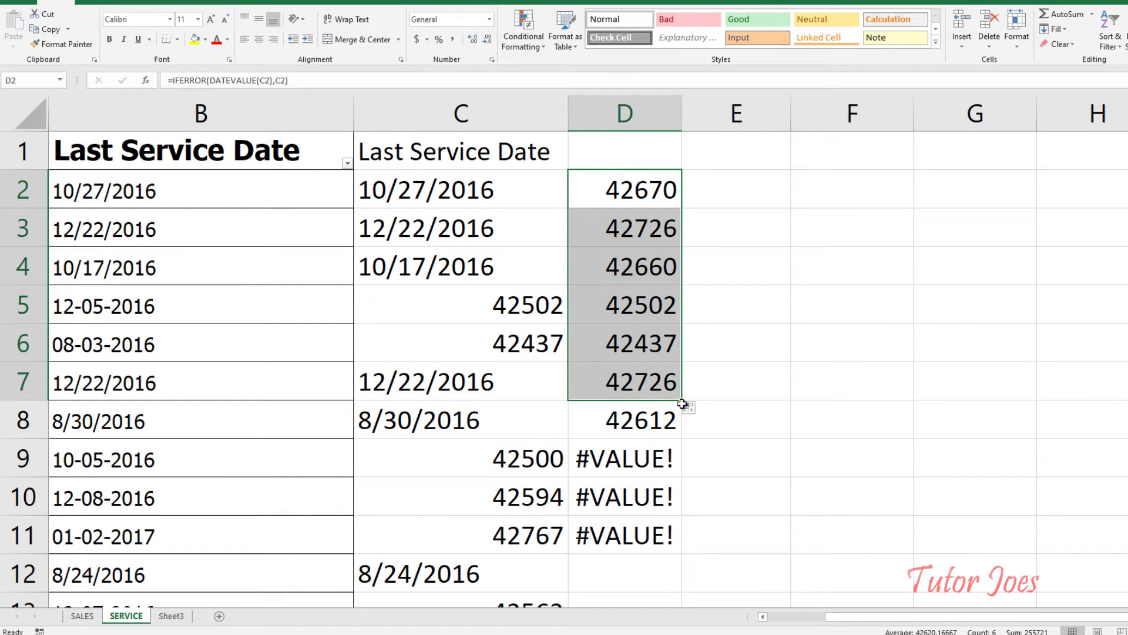
pyautogui.moveTo(682, 403); pyautogui.dragTo(680, 403)
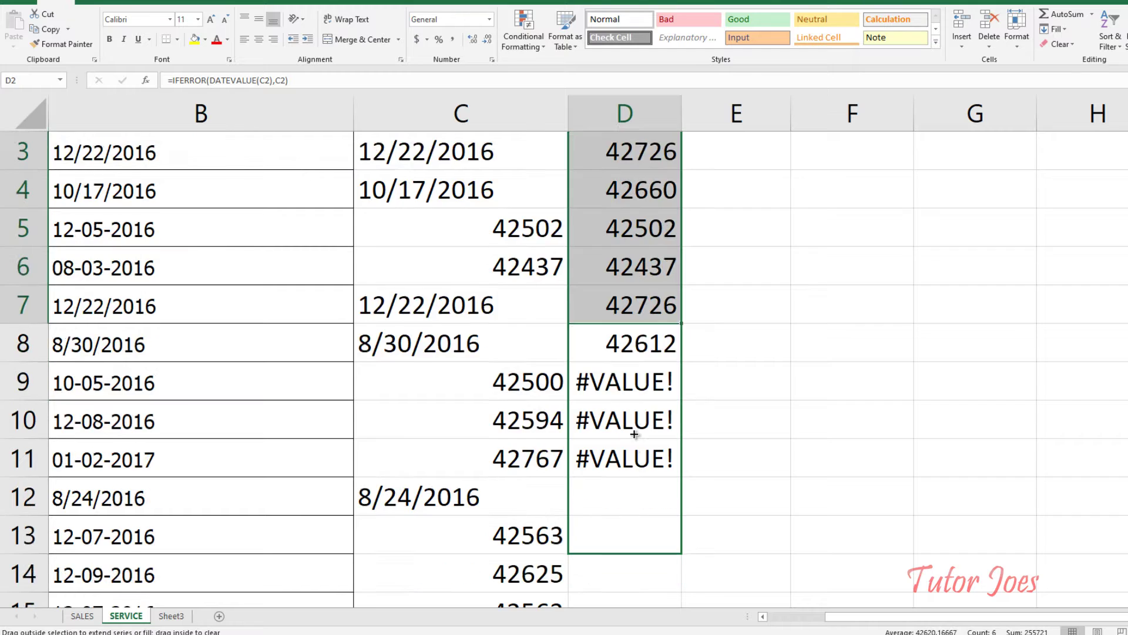
pyautogui.moveTo(677, 473); pyautogui.dragTo(632, 434)
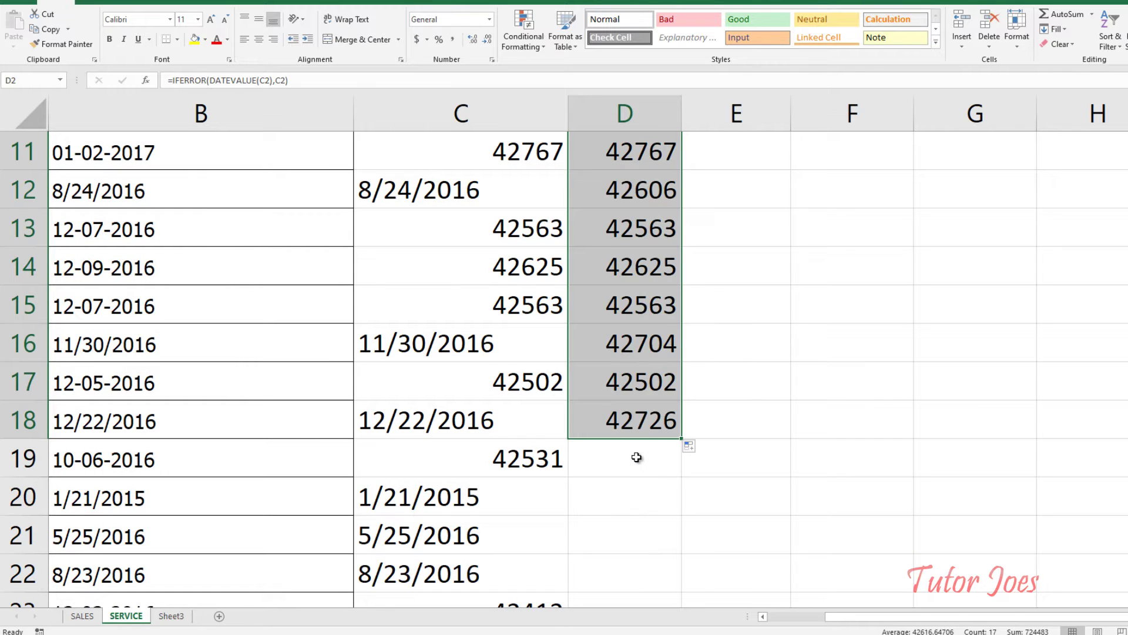
pyautogui.click(611, 435)
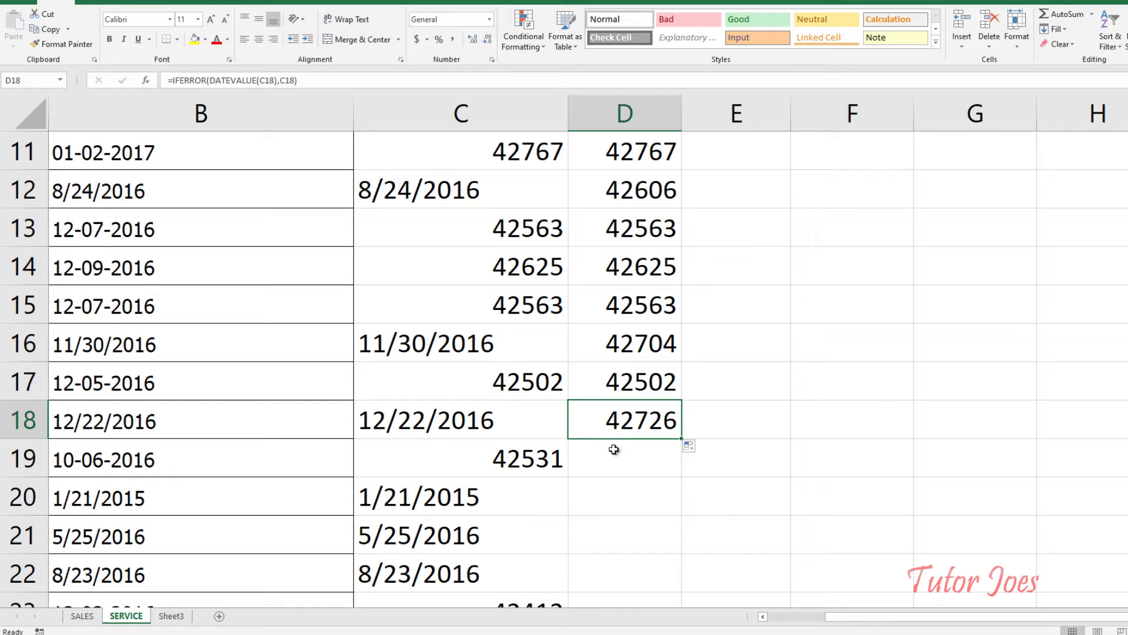
pyautogui.doubleClick(682, 438)
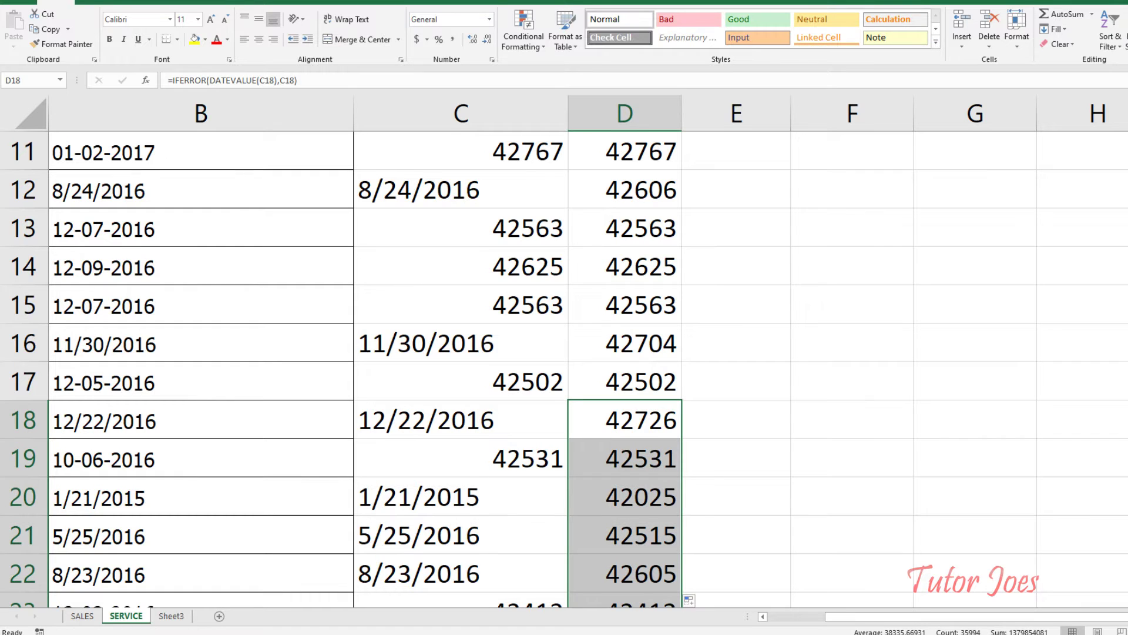
pyautogui.scroll(-13, 564, 368)
pyautogui.scroll(-20, 564, 368)
pyautogui.scroll(-20, 565, 368)
pyautogui.scroll(-20, 564, 369)
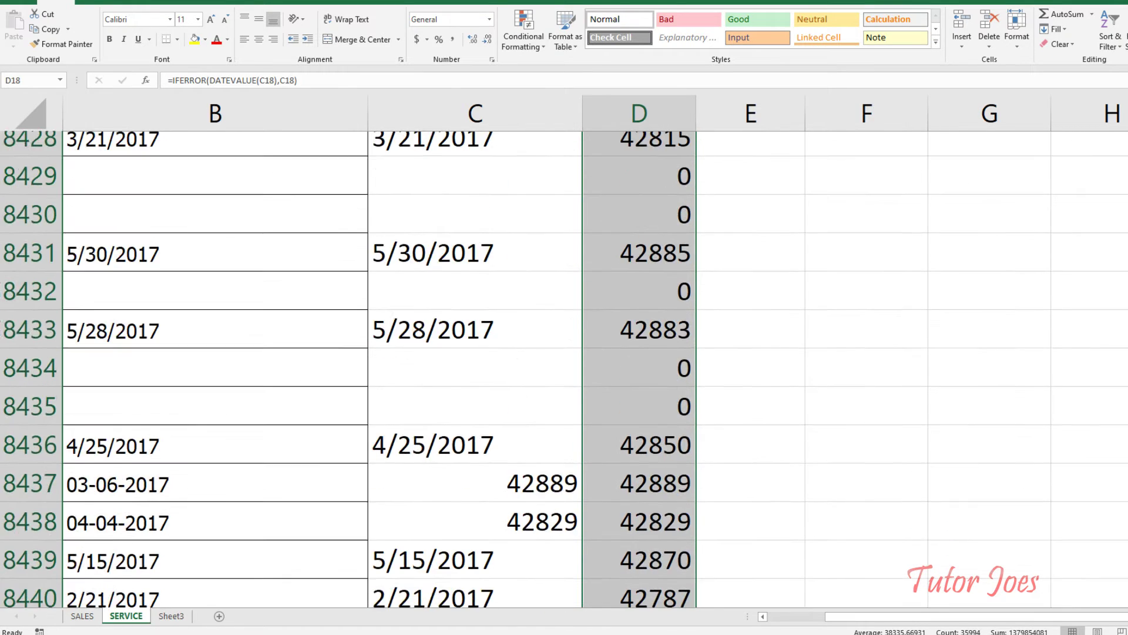
pyautogui.scroll(-20, 565, 369)
pyautogui.scroll(-10, 564, 368)
pyautogui.scroll(-20, 564, 368)
pyautogui.scroll(-20, 565, 369)
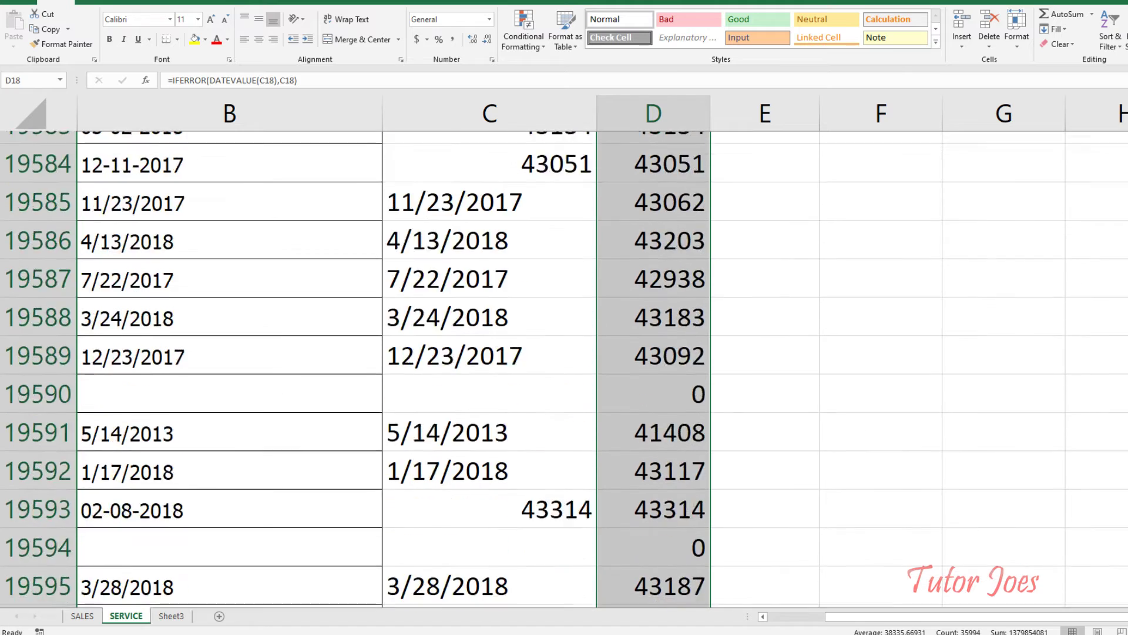
pyautogui.scroll(-20, 565, 369)
pyautogui.scroll(-20, 564, 369)
pyautogui.scroll(-20, 564, 368)
pyautogui.scroll(-10, 564, 369)
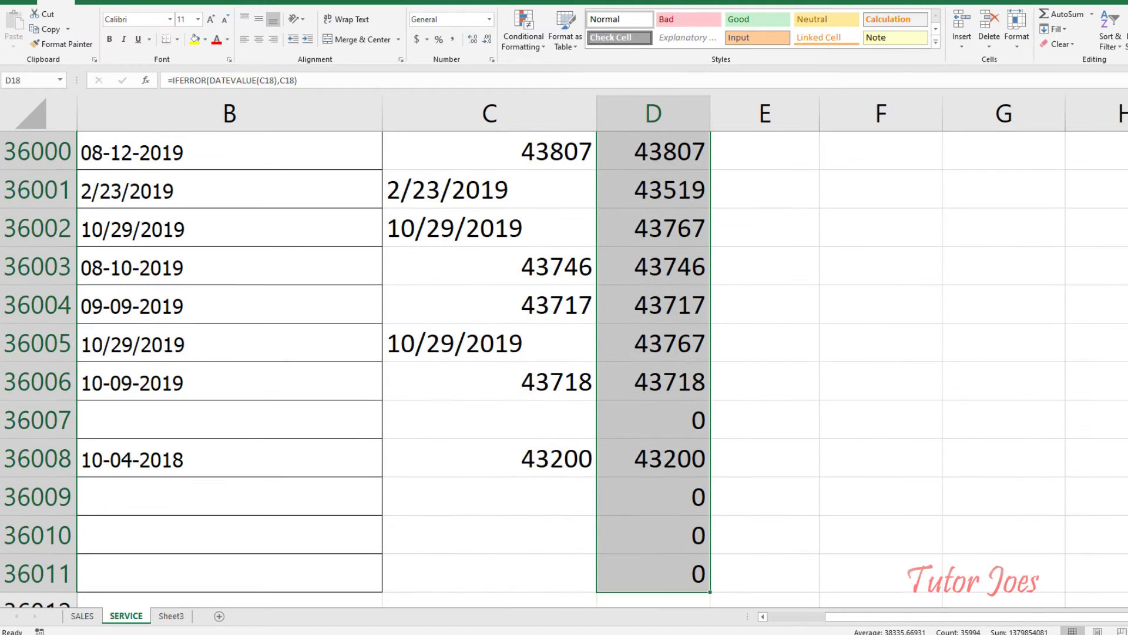
pyautogui.scroll(-2, 864, 541)
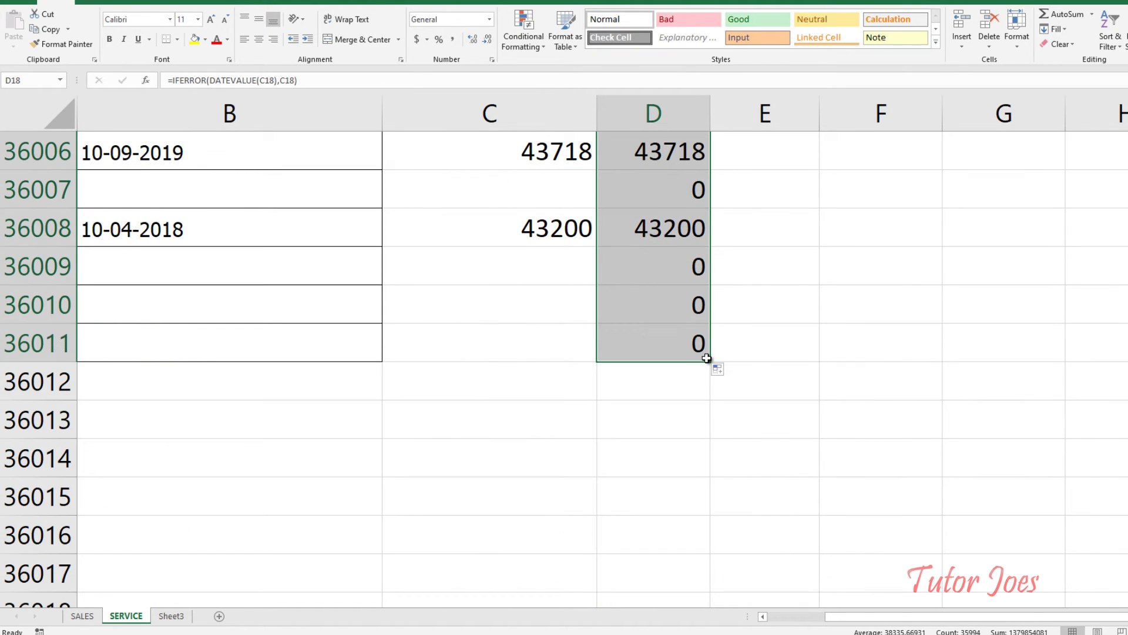
# Step: Check the last rows, where blank service dates return 0, then return to the top
pyautogui.click(690, 326)
pyautogui.press('Left')
pyautogui.press('Left')
pyautogui.press('Left')
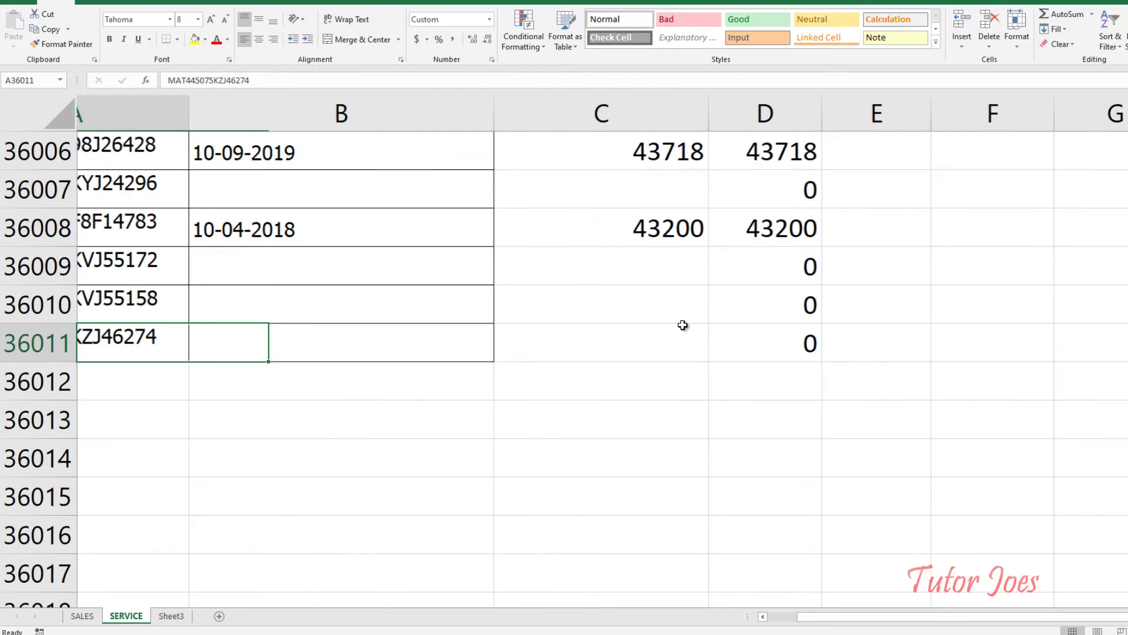
pyautogui.click(504, 351)
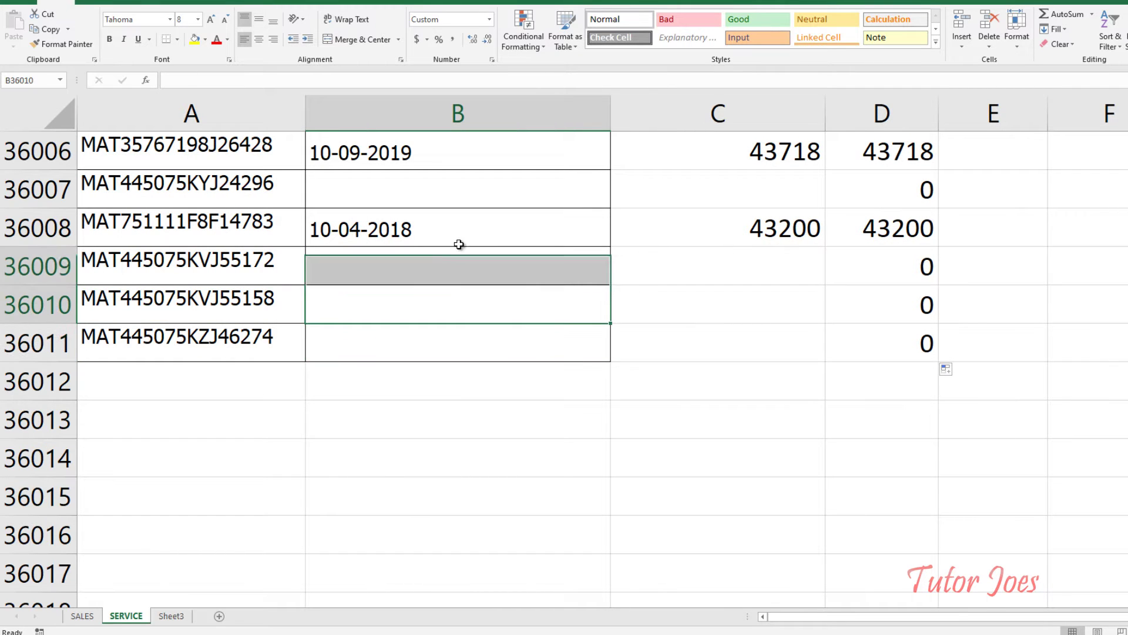
pyautogui.click(447, 197)
pyautogui.scroll(2, 447, 329)
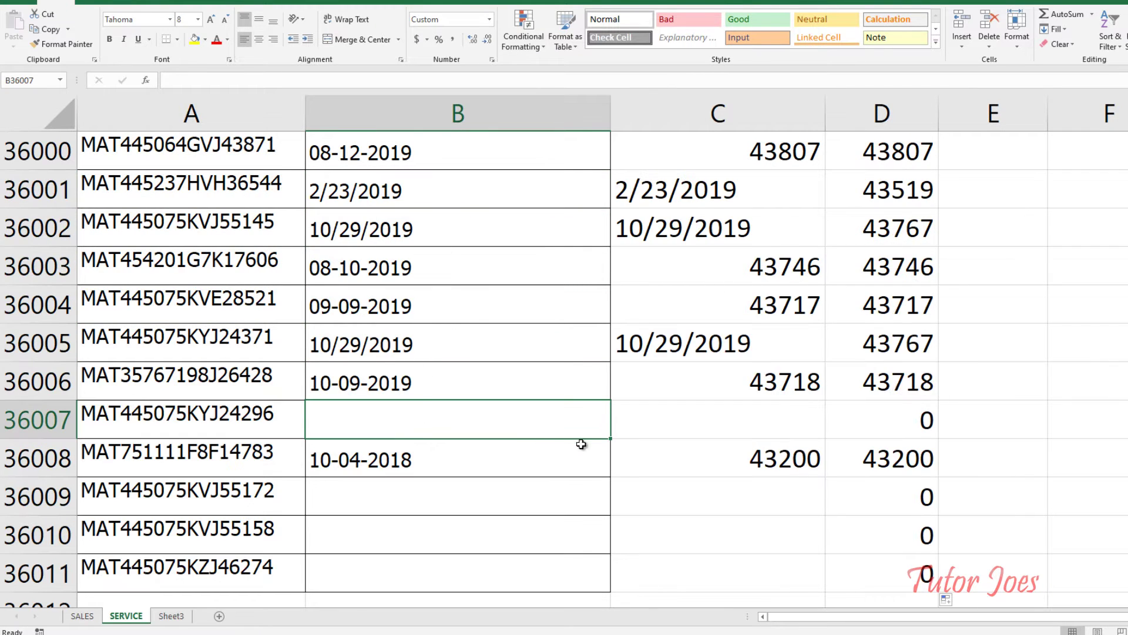
pyautogui.click(907, 430)
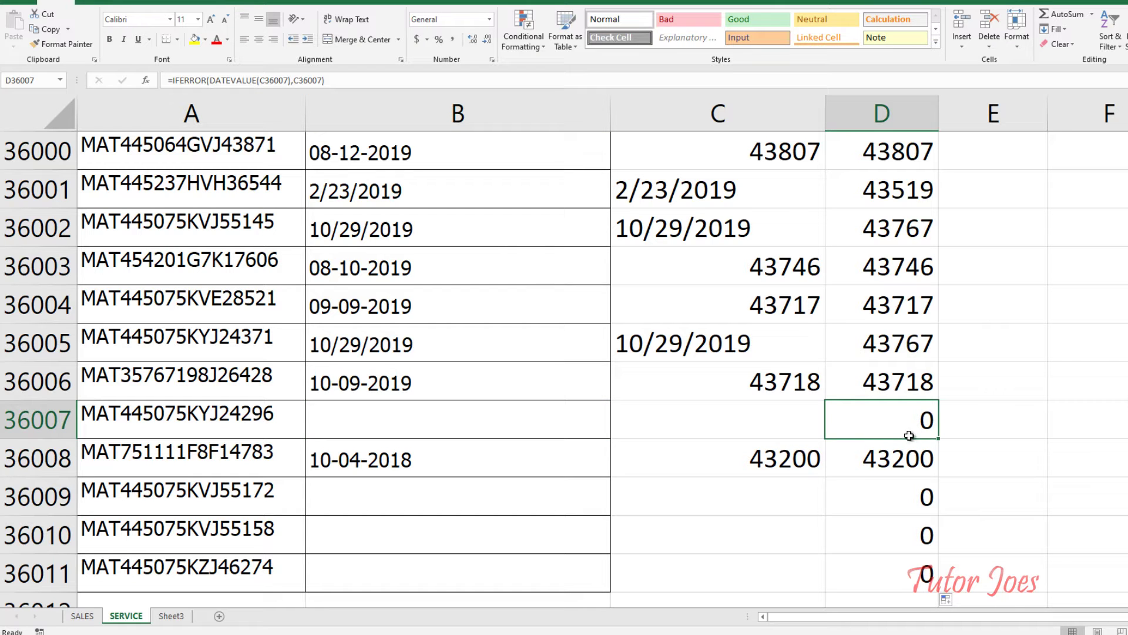
pyautogui.scroll(3, 1074, 381)
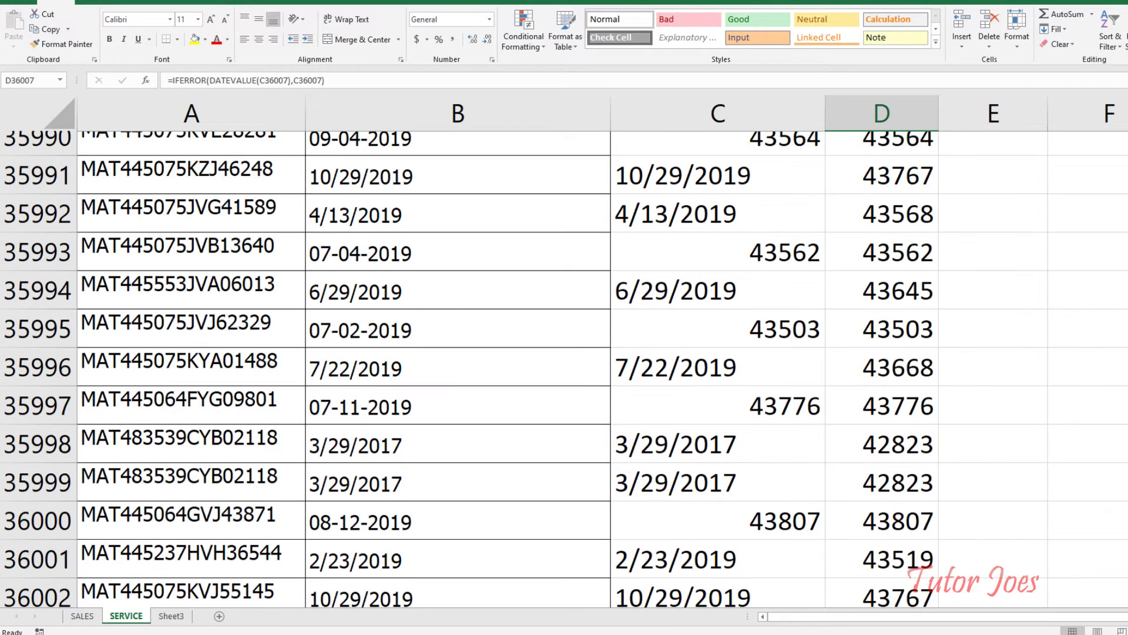
pyautogui.scroll(5, 1073, 381)
pyautogui.scroll(20, 1074, 381)
pyautogui.scroll(20, 1074, 381)
pyautogui.scroll(20, 1074, 381)
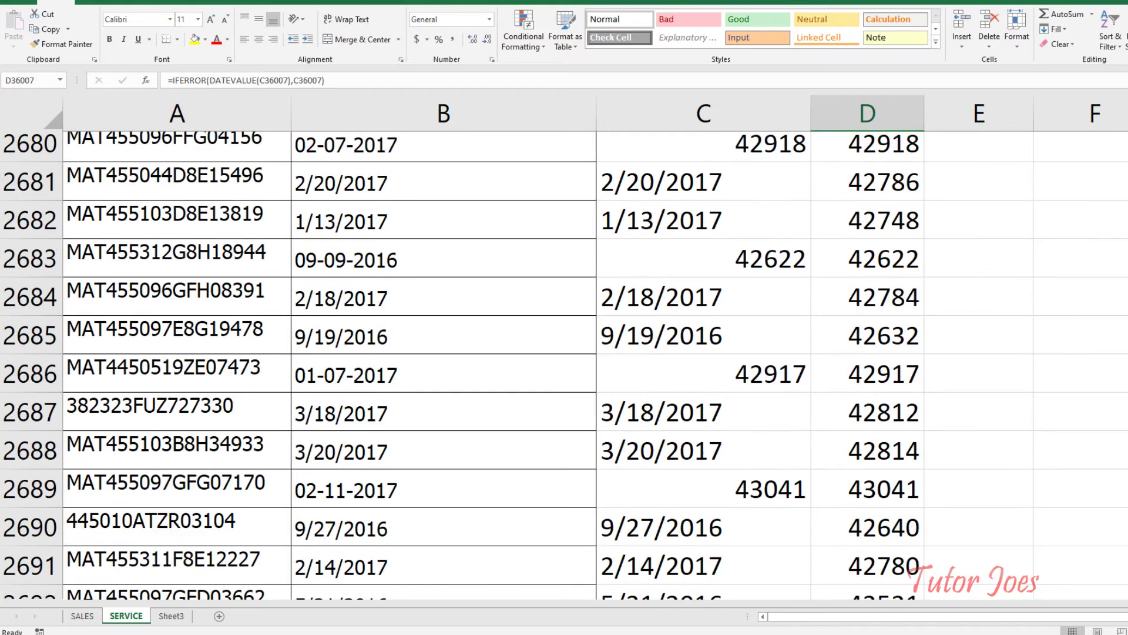
pyautogui.scroll(20, 1073, 381)
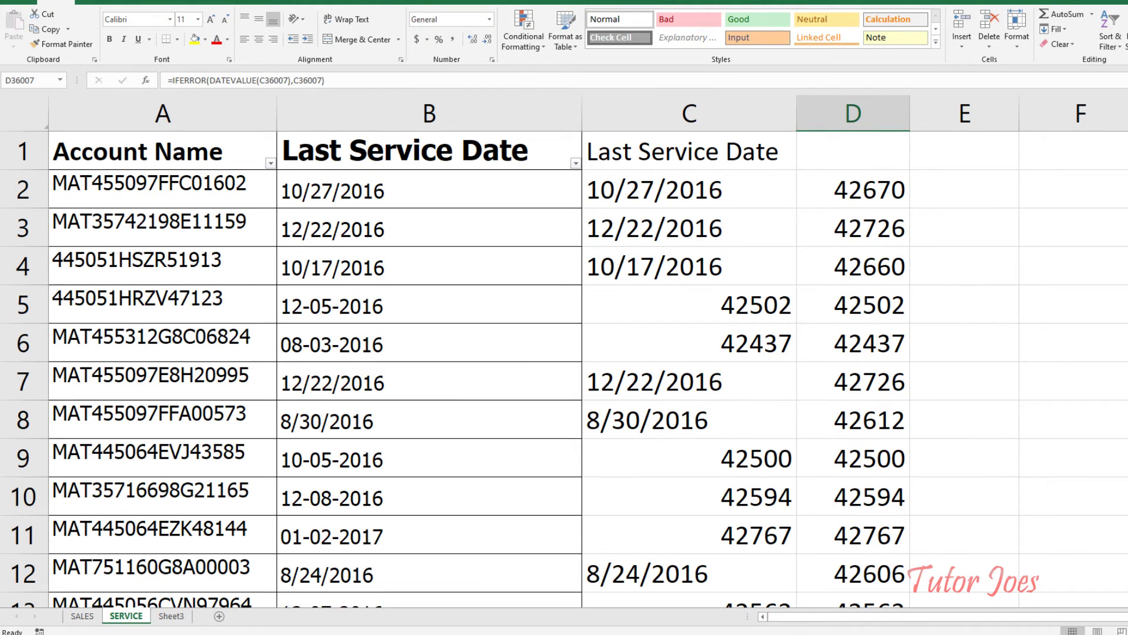
pyautogui.click(90, 617)
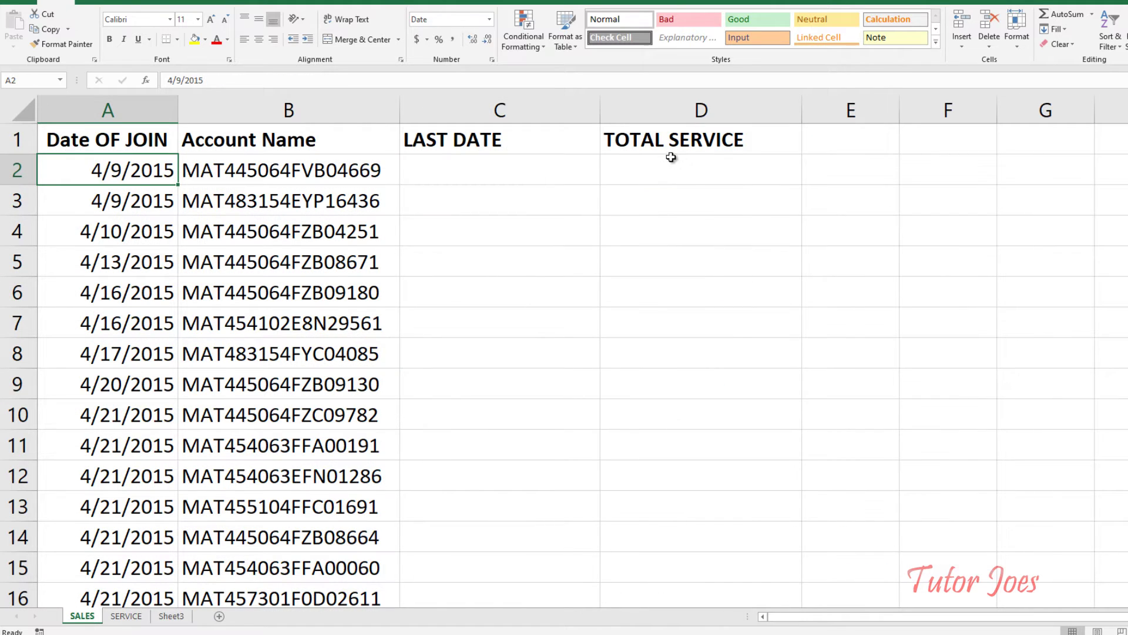
pyautogui.click(705, 164)
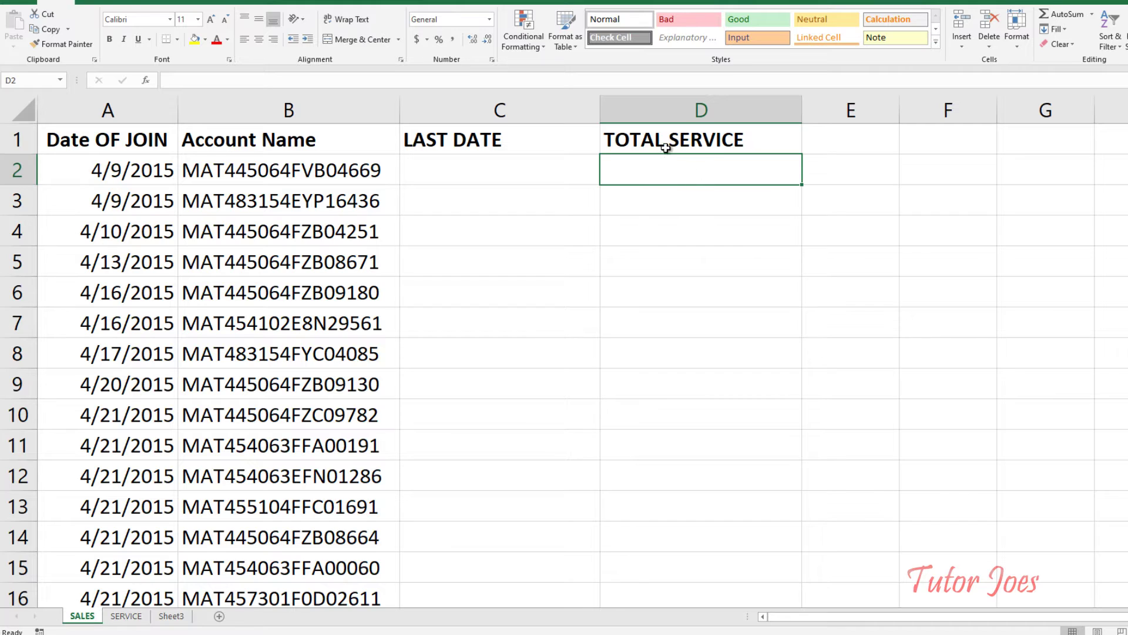
pyautogui.click(500, 173)
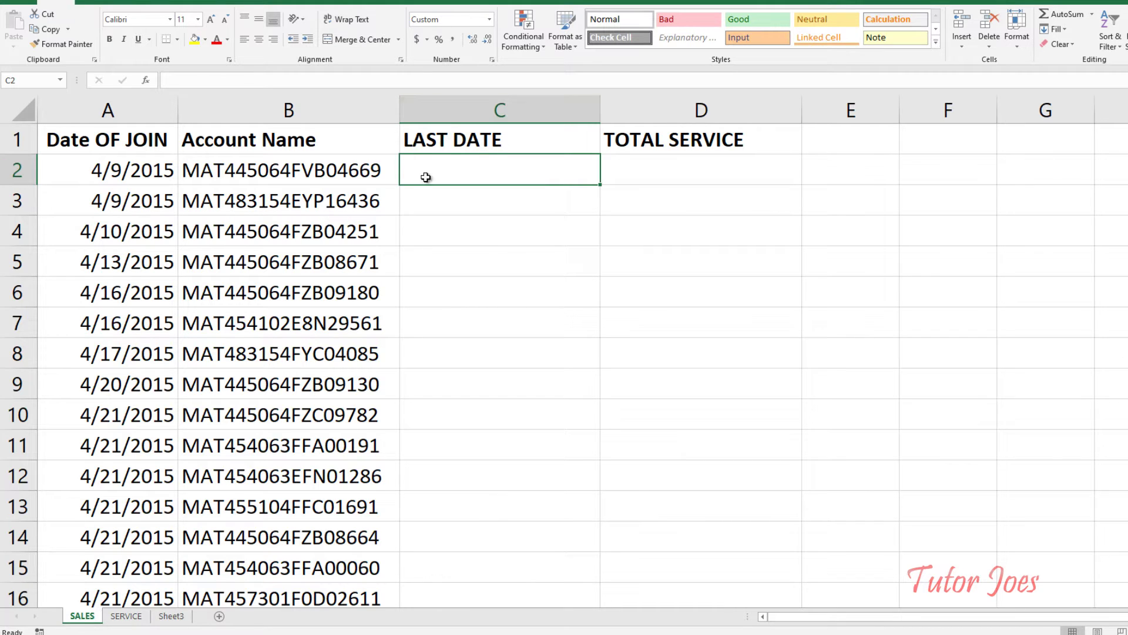
pyautogui.click(126, 616)
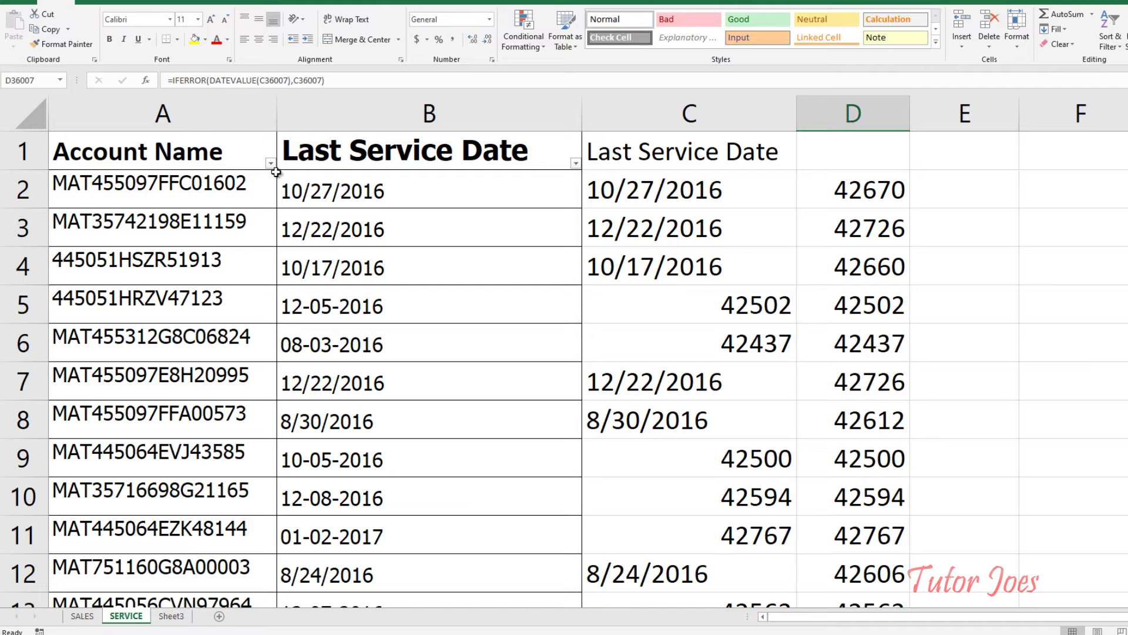
# Step: Insert a blank column A before Account Name and drag it wider
pyautogui.click(253, 187)
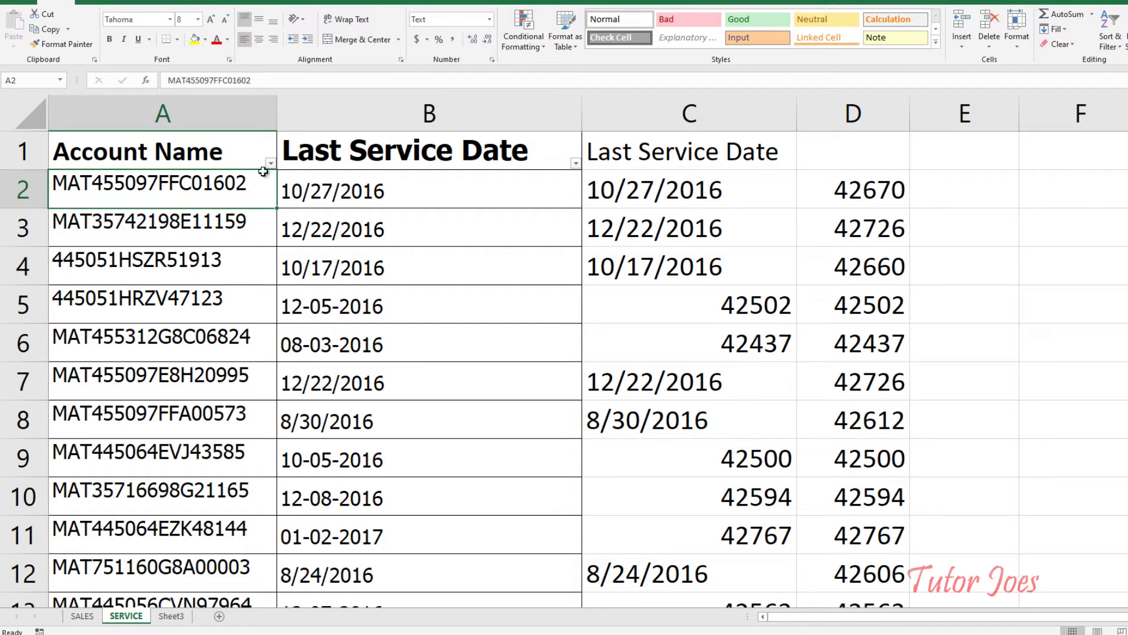
pyautogui.click(208, 118)
pyautogui.rightClick(208, 118)
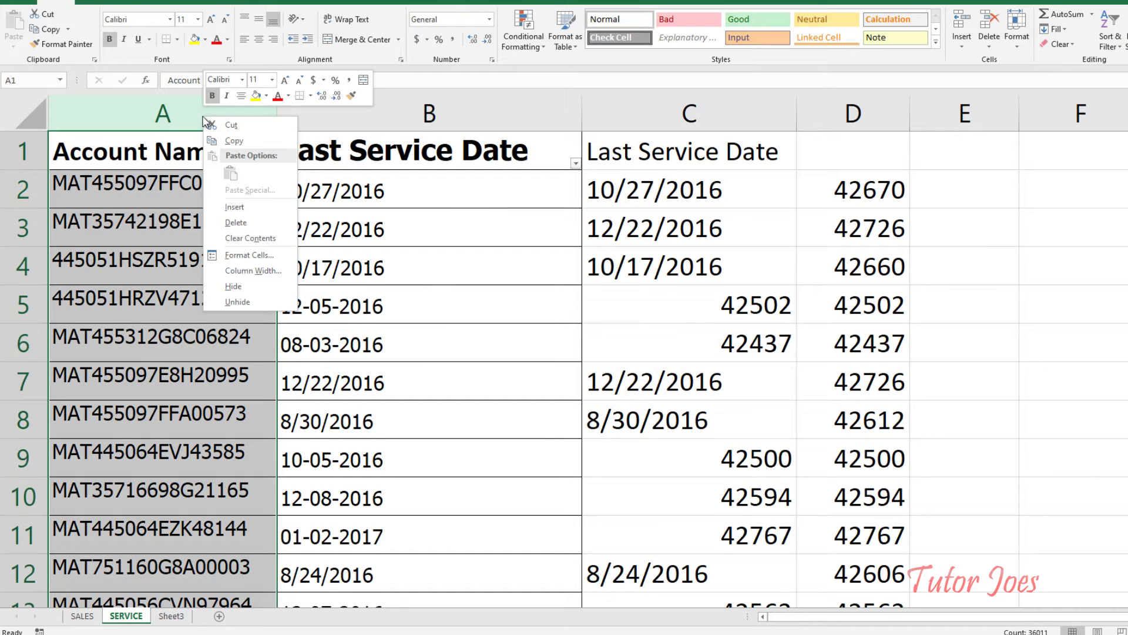
pyautogui.click(263, 207)
pyautogui.click(127, 180)
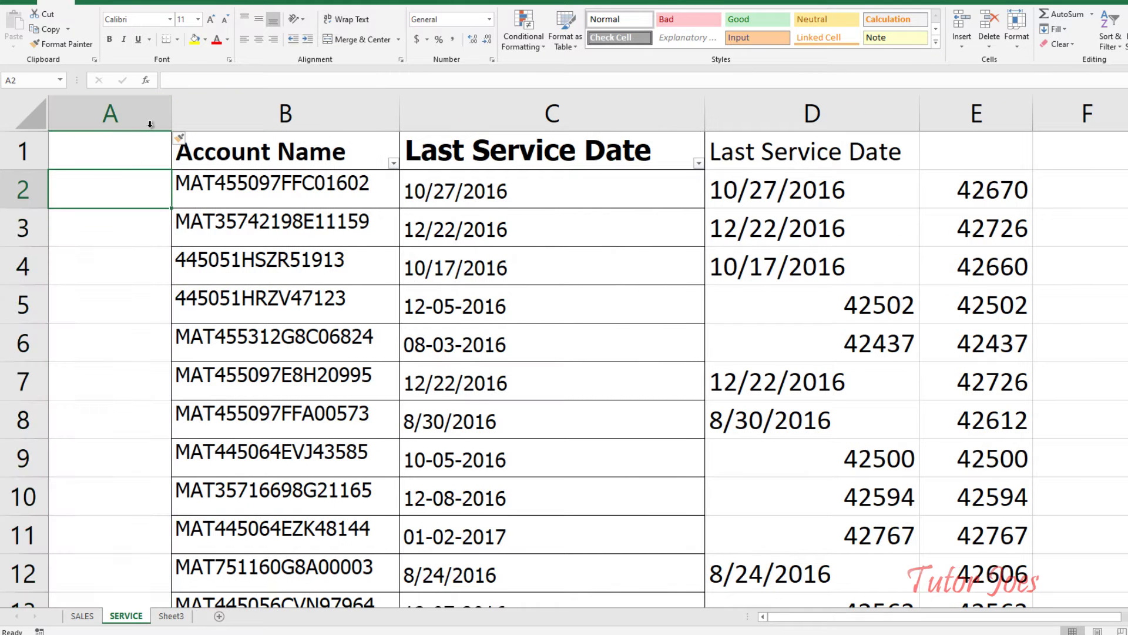
pyautogui.moveTo(168, 109); pyautogui.dragTo(225, 109)
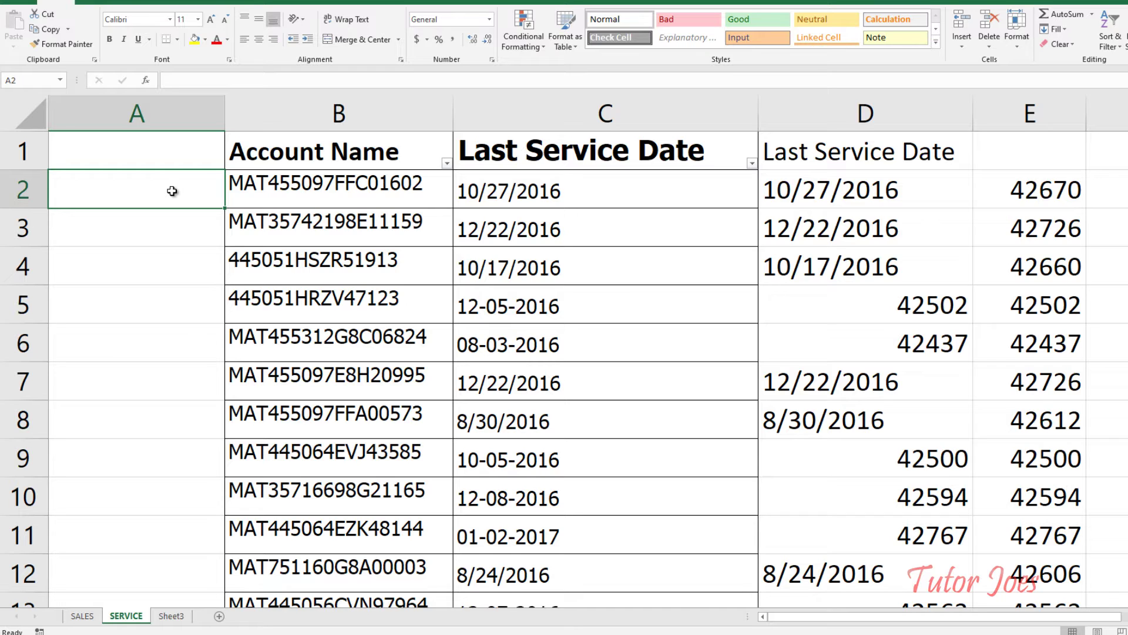
# Step: Enter =COUNTIF(B2:B2,B2) in A2, returning 1, and widen column A
pyautogui.write('=cou')
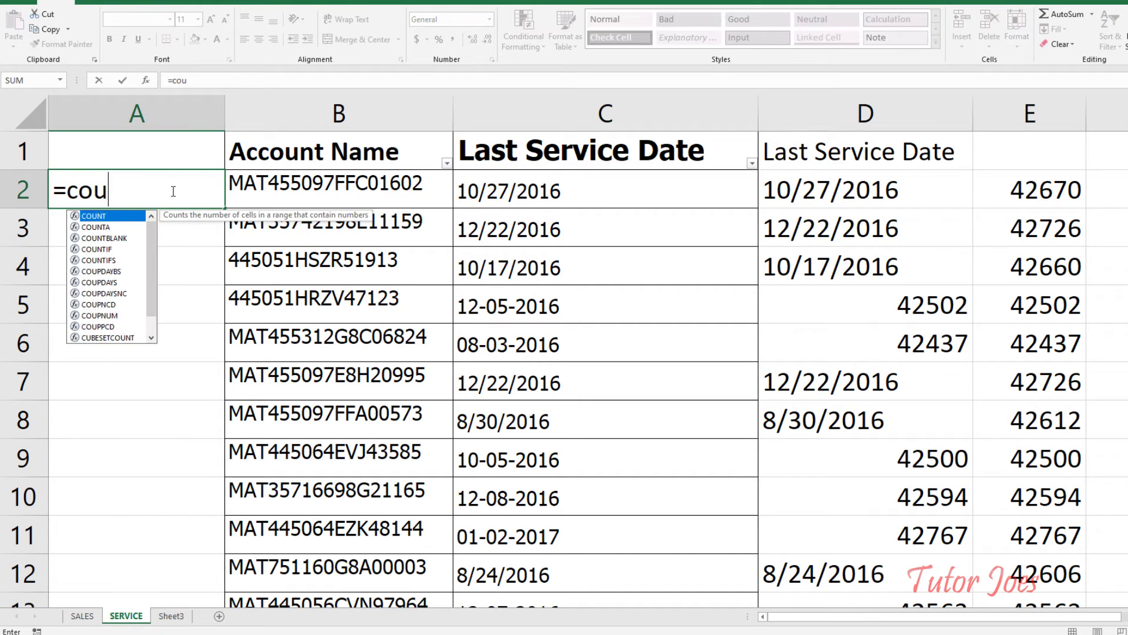
pyautogui.write('ny')
pyautogui.press('BackSpace')
pyautogui.write('y')
pyautogui.press('BackSpace')
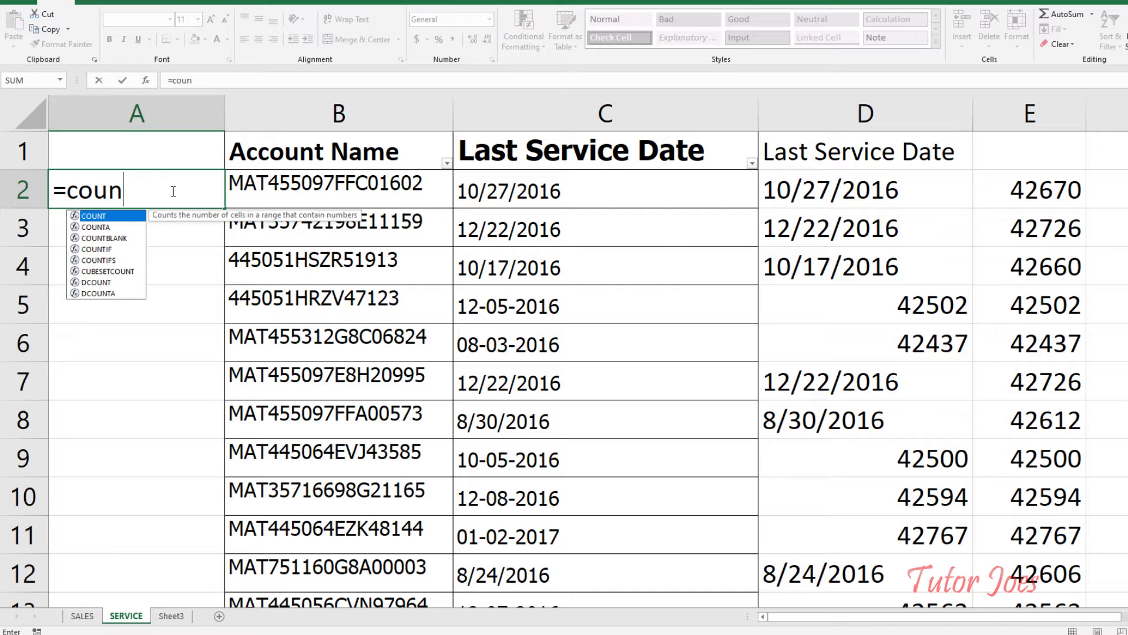
pyautogui.press('Down')
pyautogui.press('Down')
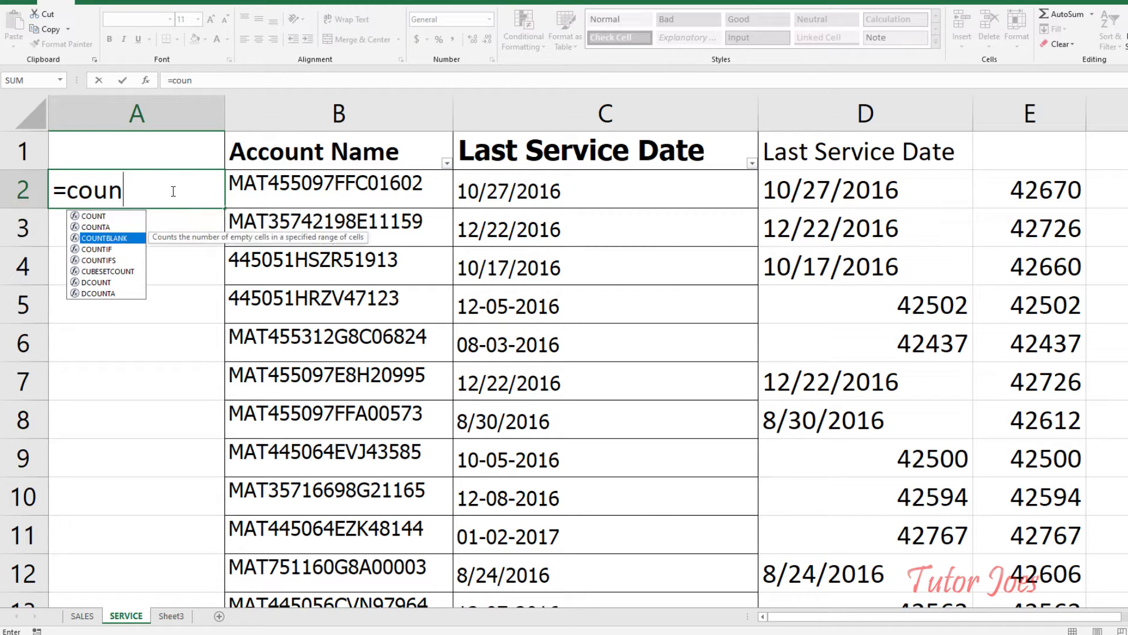
pyautogui.press('Down')
pyautogui.press('Tab')
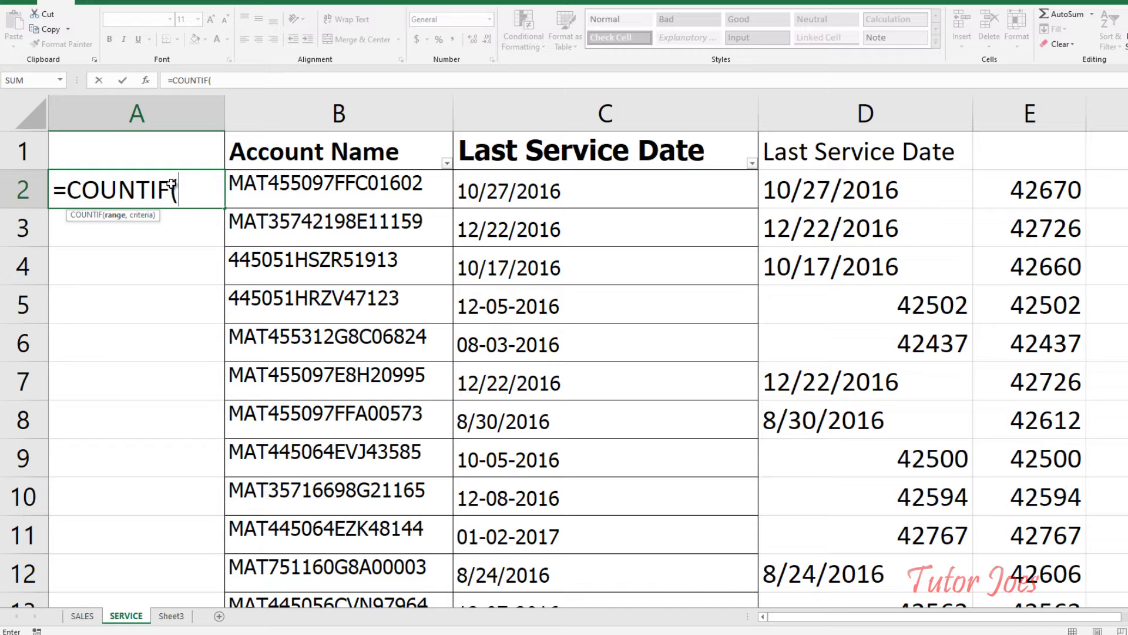
pyautogui.click(367, 199)
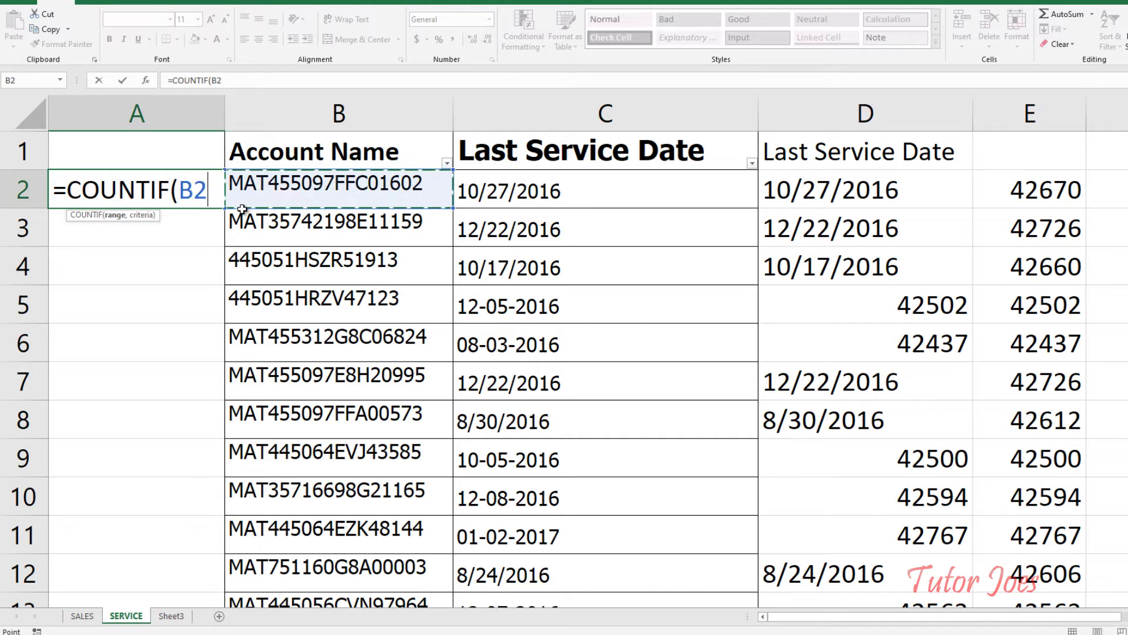
pyautogui.press('F8')
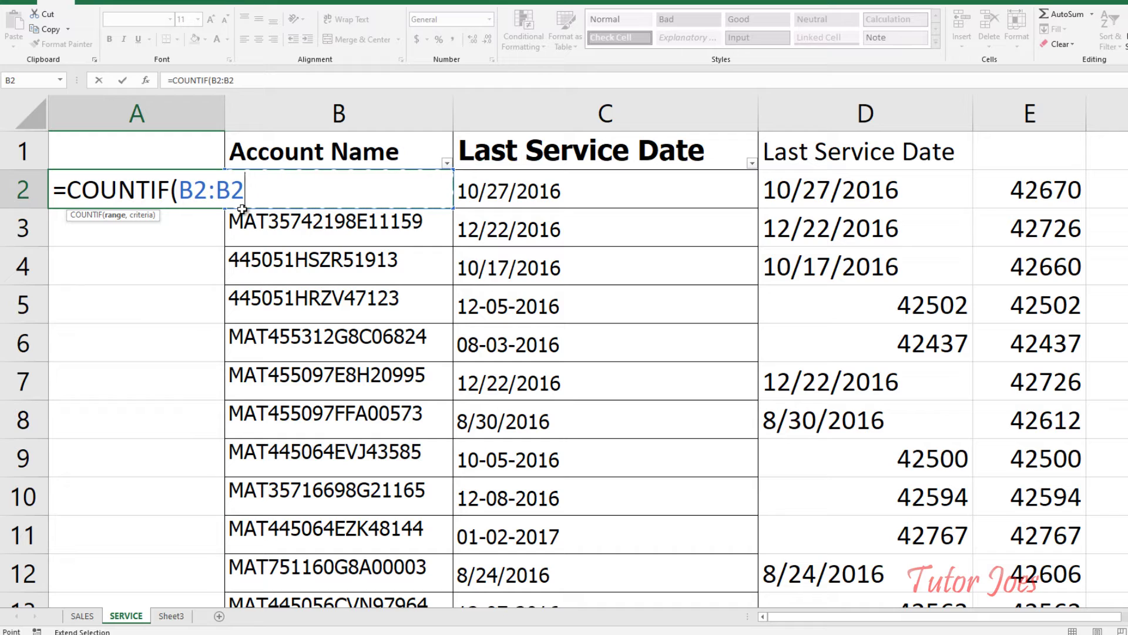
pyautogui.write(',')
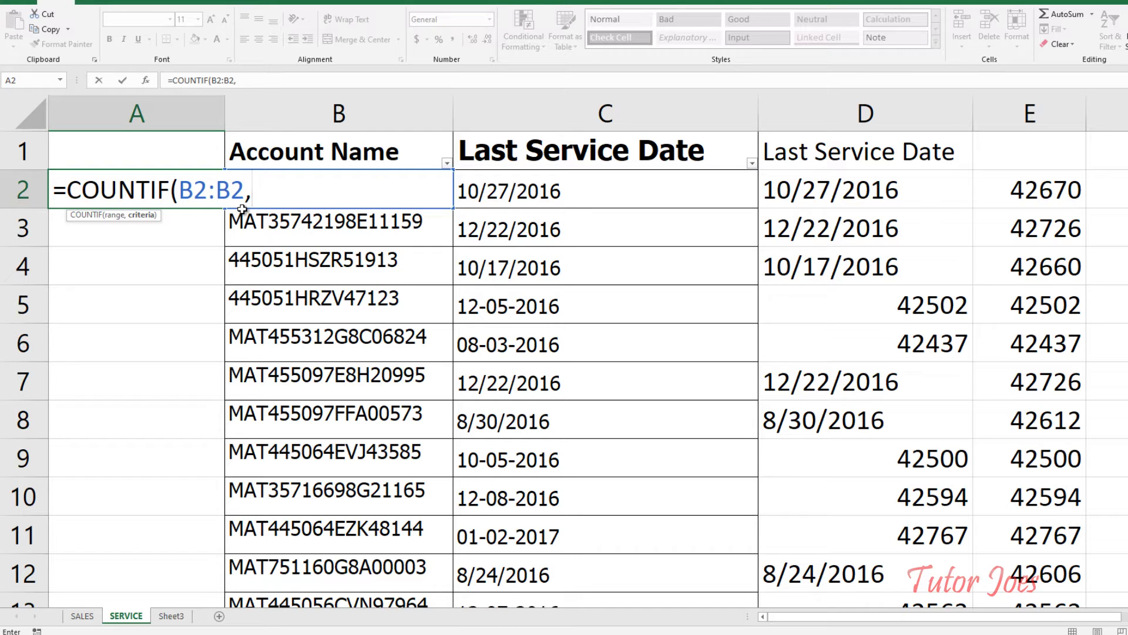
pyautogui.write('B2)')
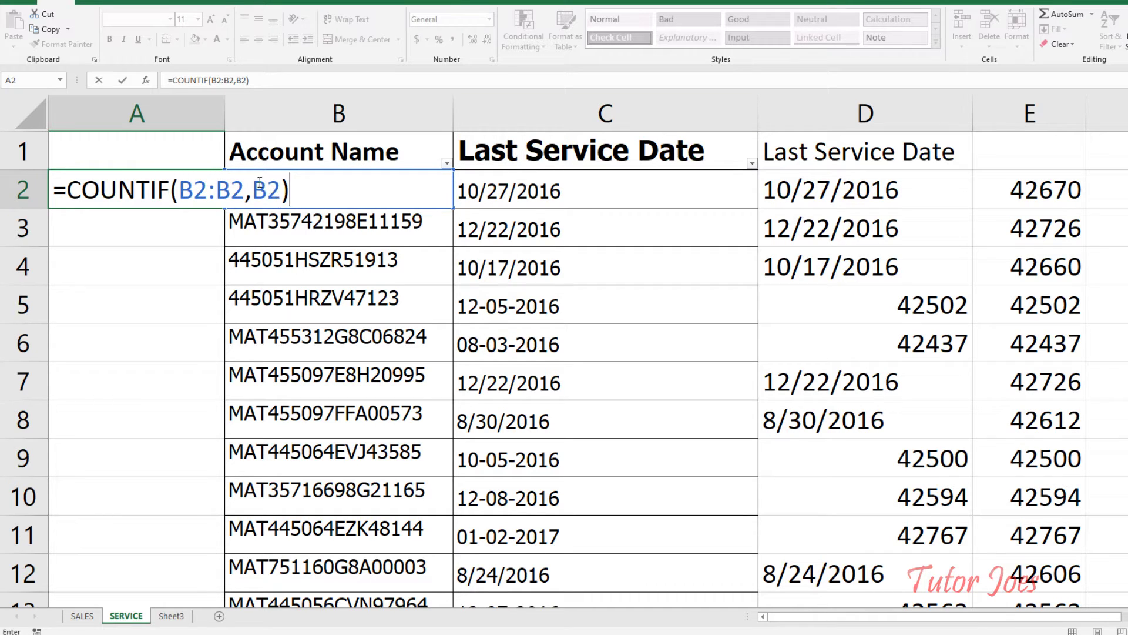
pyautogui.press('Return')
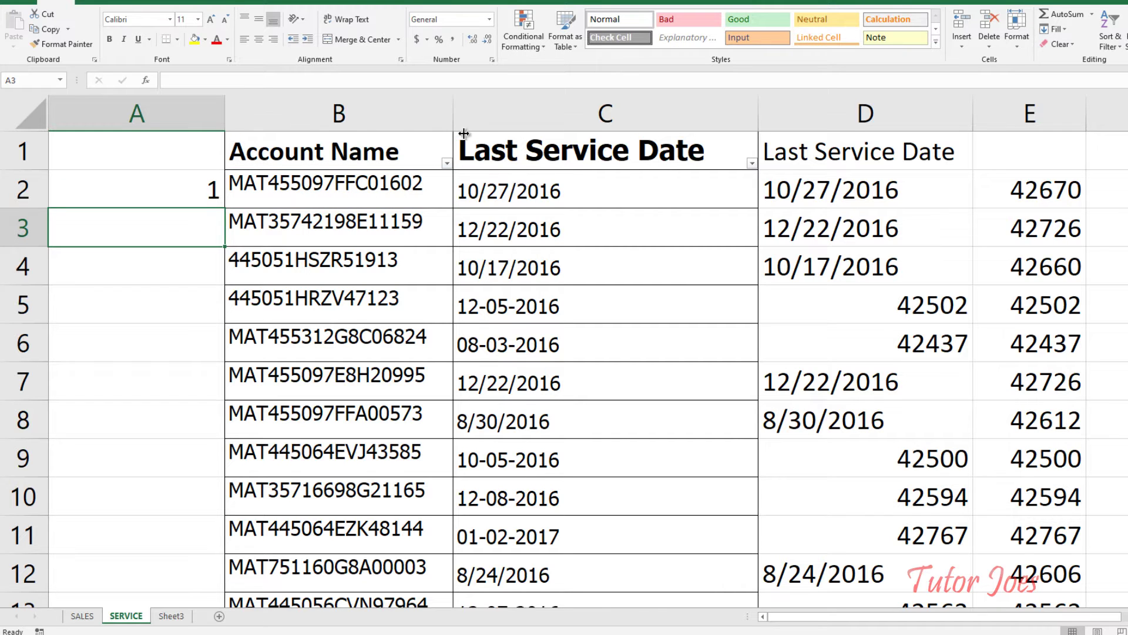
pyautogui.moveTo(225, 113); pyautogui.dragTo(473, 113)
# Step: Make the A2 COUNTIF range start absolute, giving =COUNTIF($B$2:B2,B2)
pyautogui.click(419, 192)
pyautogui.doubleClick(419, 193)
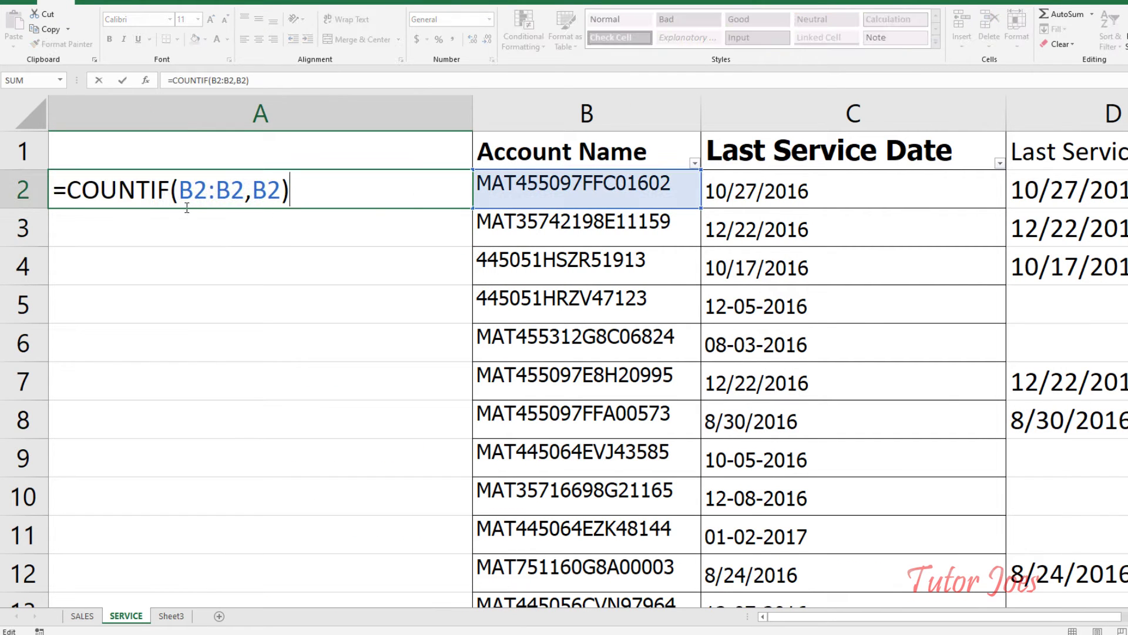
pyautogui.click(196, 194)
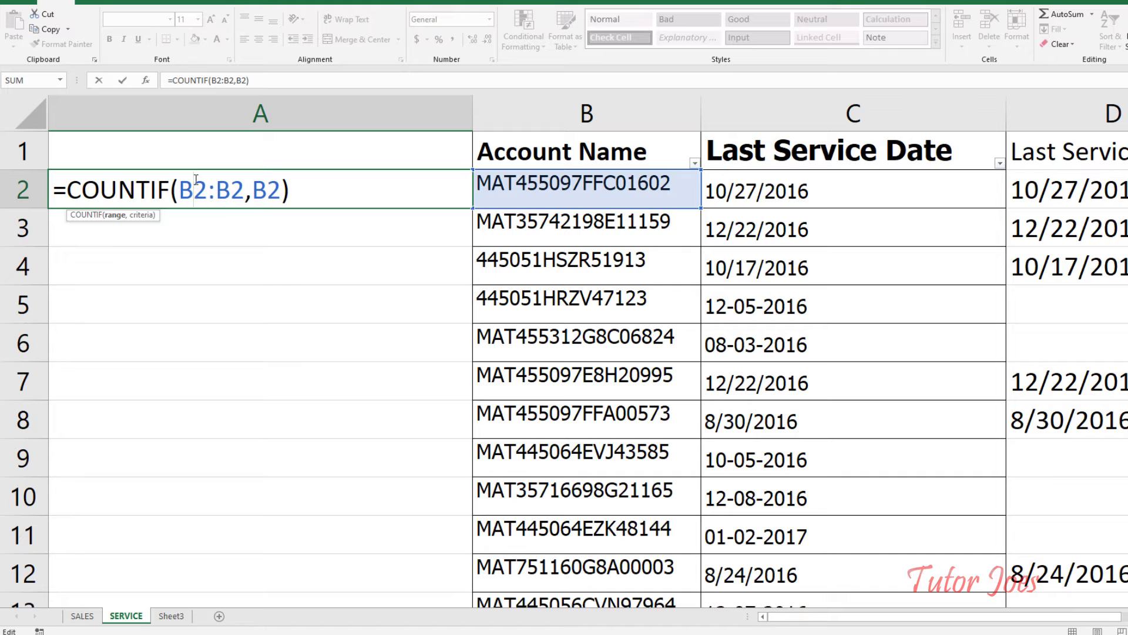
pyautogui.press('F4')
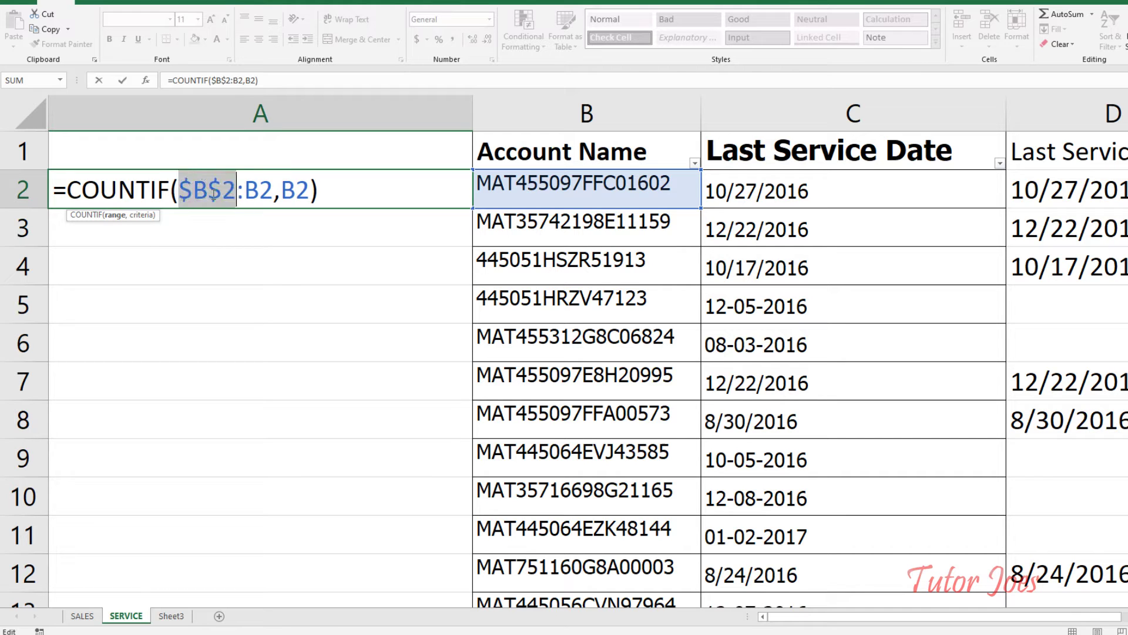
pyautogui.press('Return')
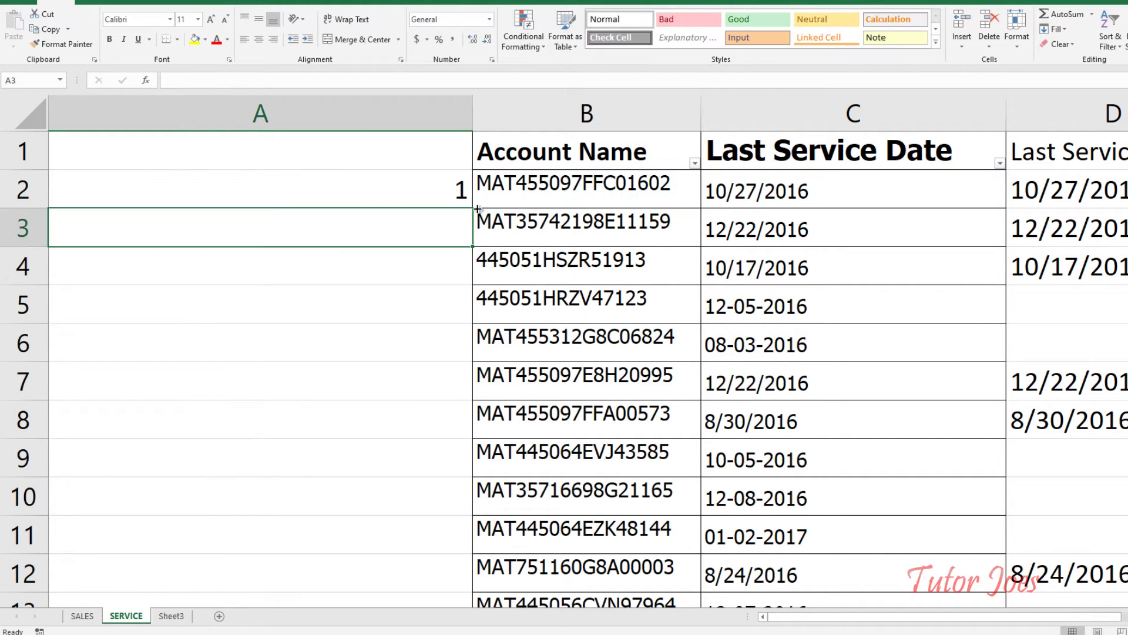
# Step: Copy the anchored formula into A3, then fill it down the whole of column A
pyautogui.click(464, 199)
pyautogui.moveTo(472, 208)
pyautogui.mouseDown()
pyautogui.moveTo(465, 243)
pyautogui.moveTo(427, 235)
pyautogui.mouseUp()
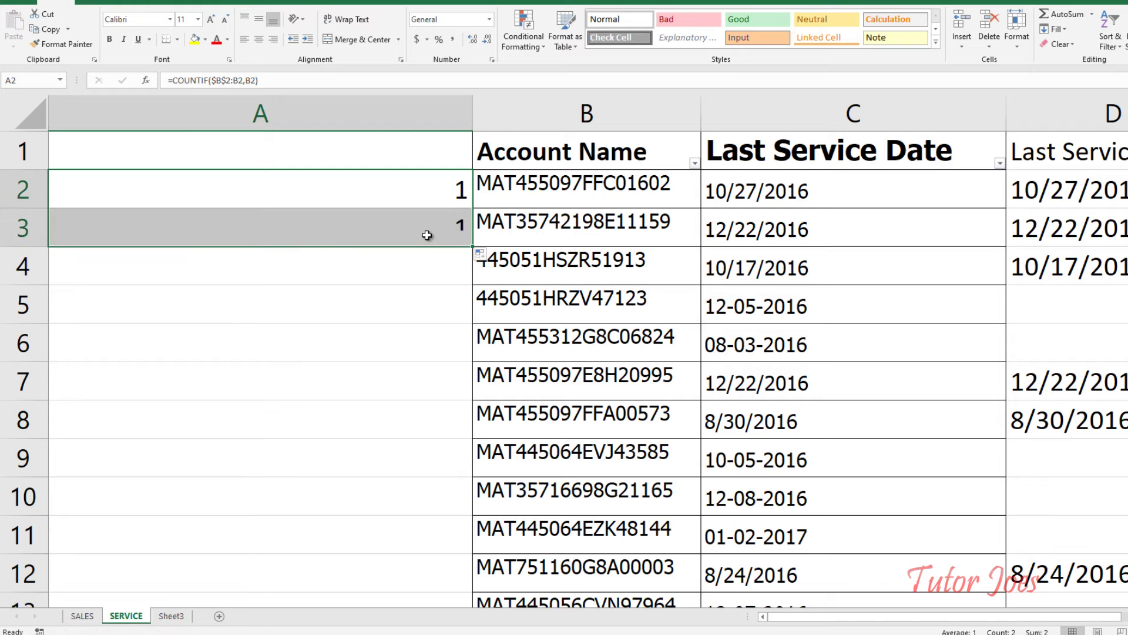
pyautogui.doubleClick(427, 235)
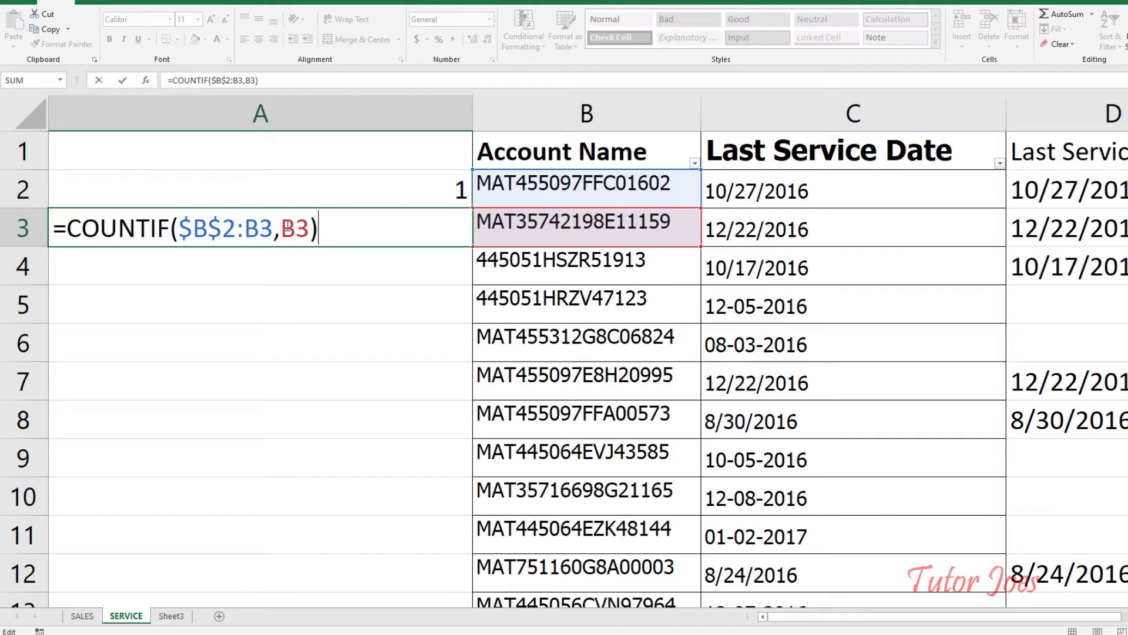
pyautogui.press('Return')
pyautogui.click(469, 231)
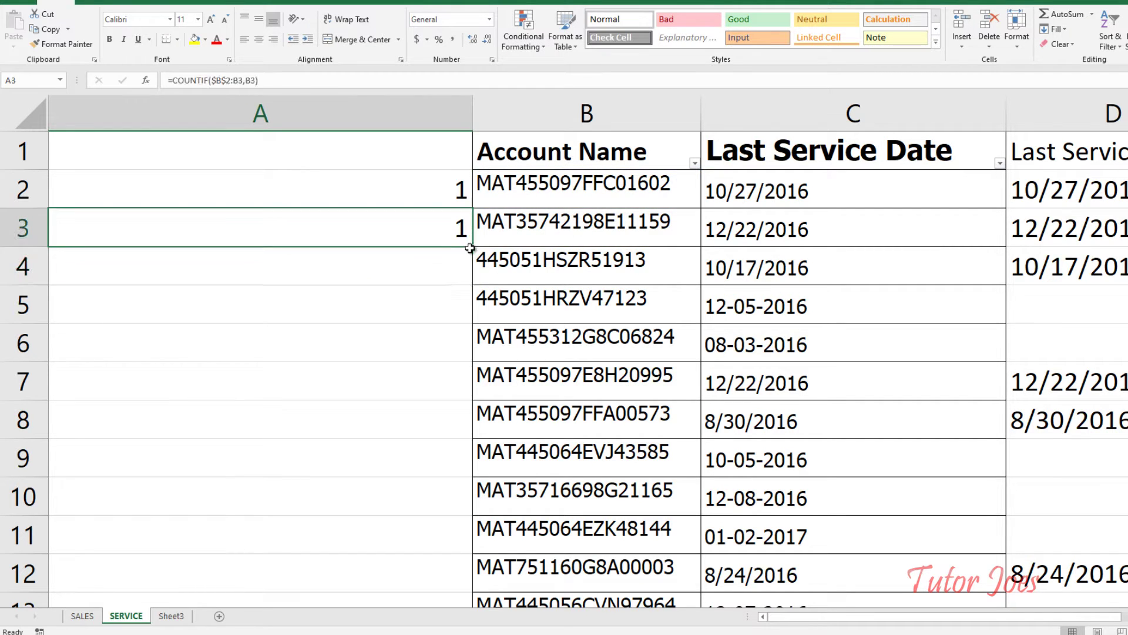
pyautogui.doubleClick(474, 247)
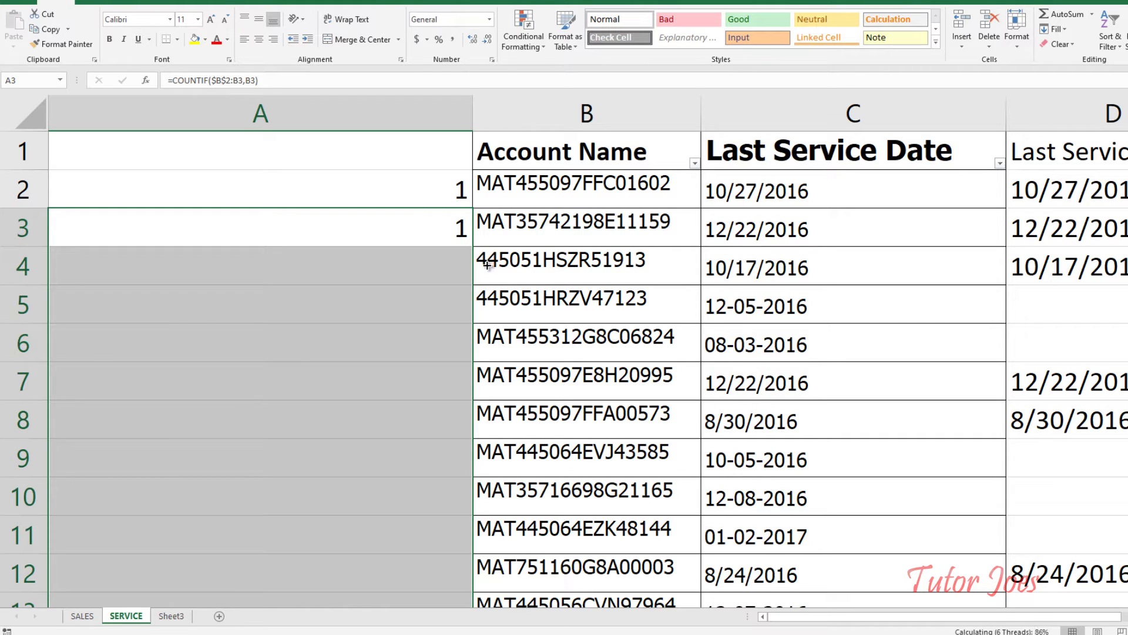
# Step: Check the running counts in column A, such as 3 in A115, then reopen A2 for editing
pyautogui.scroll(-6, 506, 270)
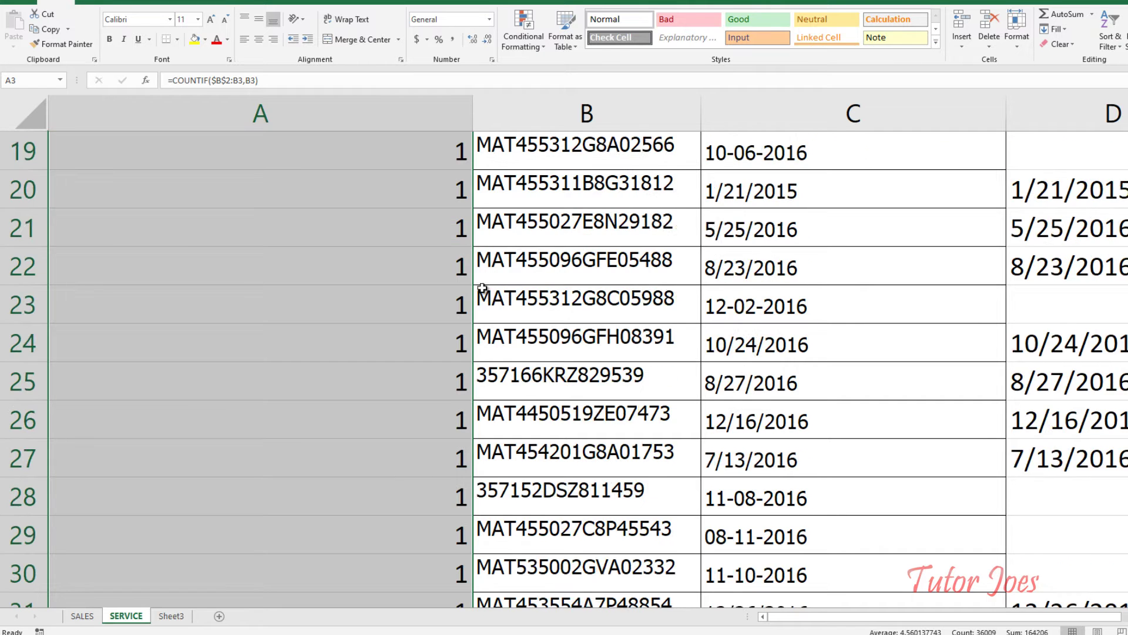
pyautogui.scroll(-1, 497, 294)
pyautogui.scroll(-16, 497, 294)
pyautogui.scroll(-14, 457, 351)
pyautogui.scroll(-9, 456, 351)
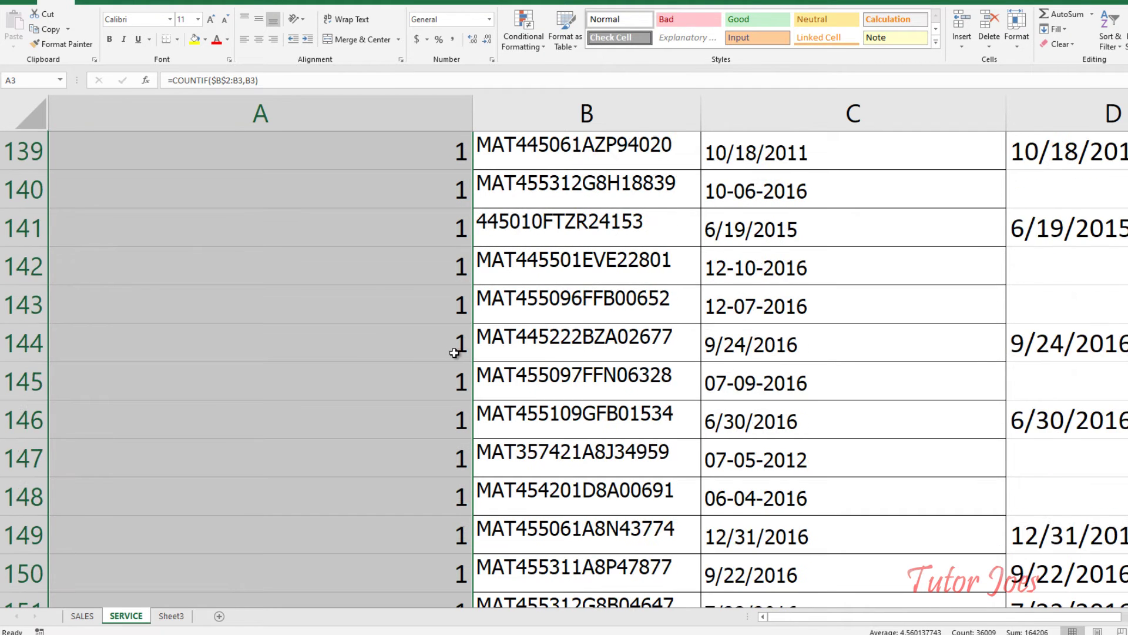
pyautogui.scroll(-8, 457, 351)
pyautogui.scroll(1, 457, 351)
pyautogui.scroll(6, 453, 349)
pyautogui.scroll(2, 443, 347)
pyautogui.scroll(2, 443, 346)
pyautogui.scroll(2, 435, 332)
pyautogui.scroll(2, 433, 332)
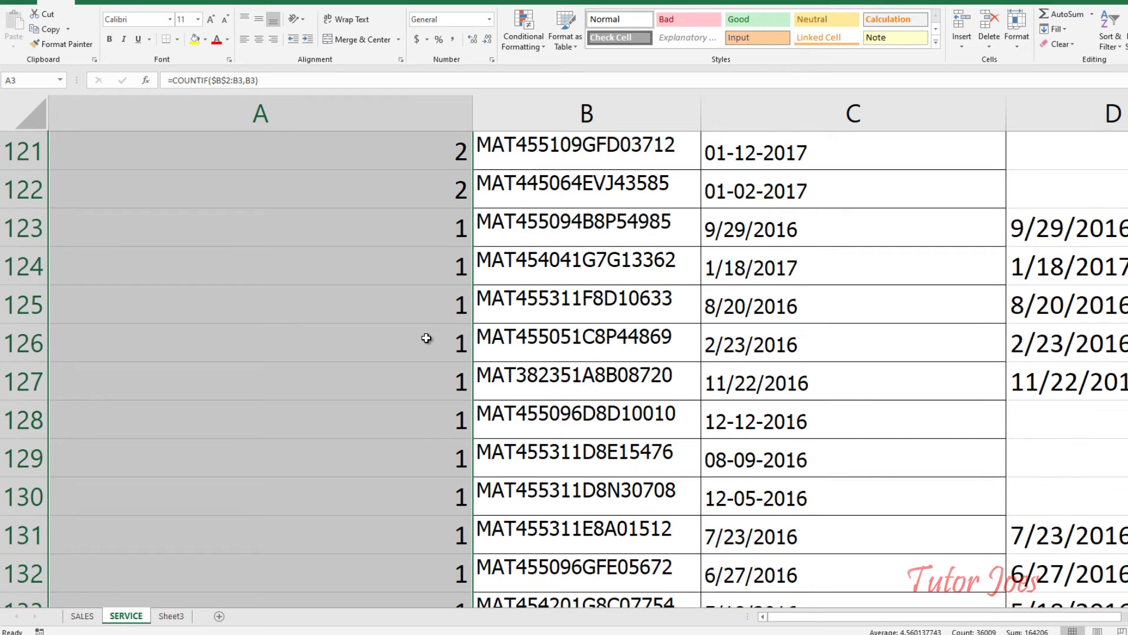
pyautogui.scroll(2, 429, 332)
pyautogui.scroll(1, 426, 332)
pyautogui.click(452, 272)
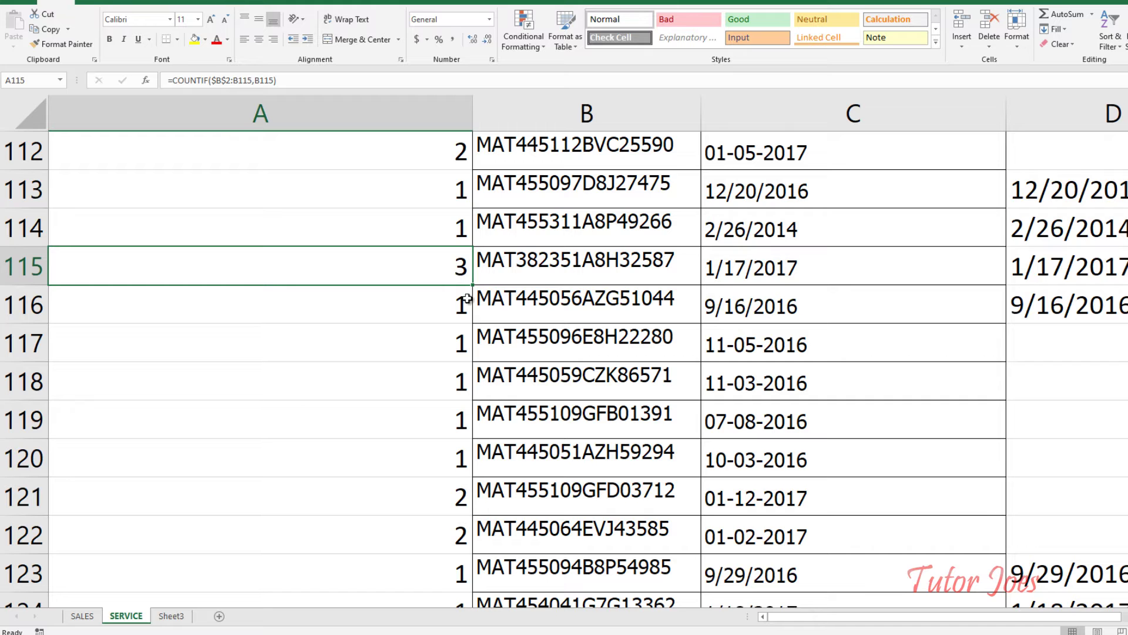
pyautogui.scroll(1, 470, 329)
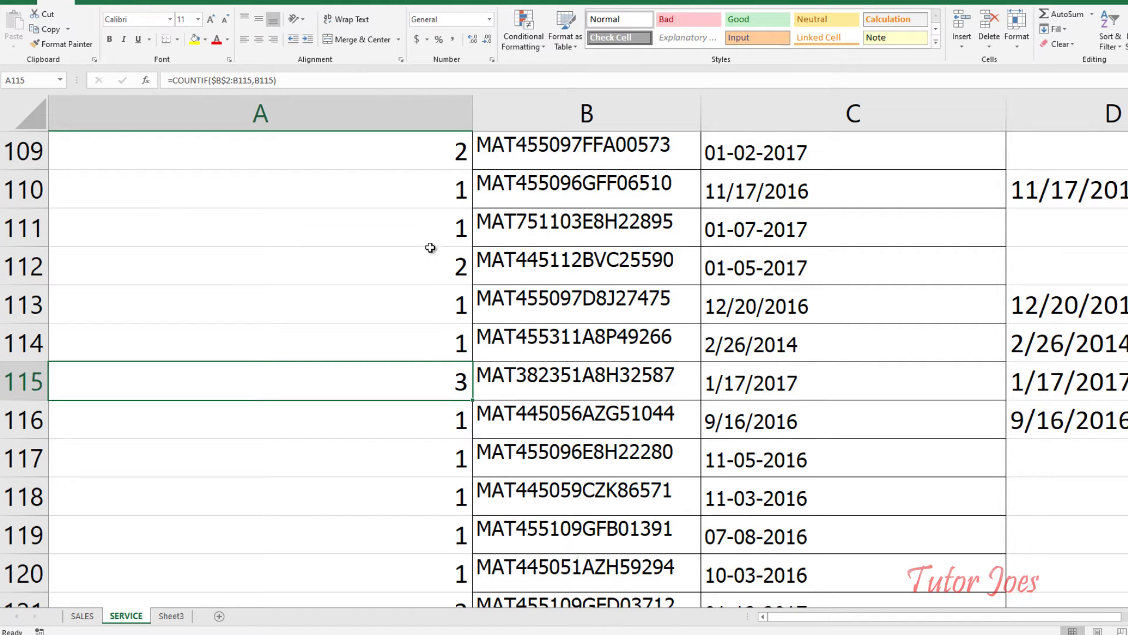
pyautogui.scroll(4, 426, 263)
pyautogui.scroll(9, 426, 264)
pyautogui.scroll(13, 426, 264)
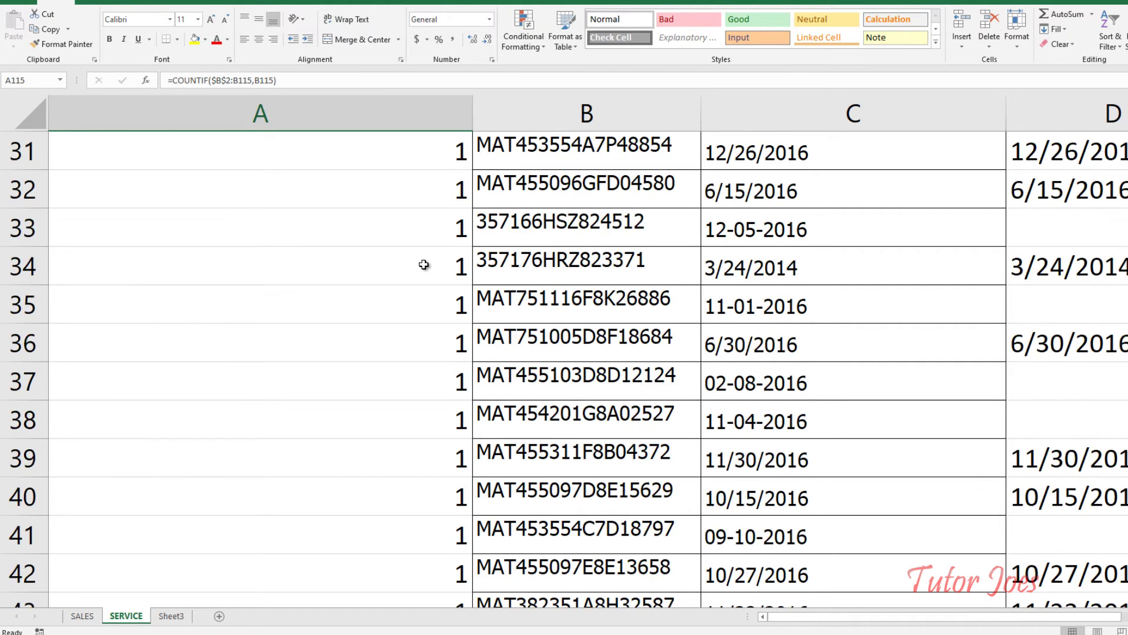
pyautogui.scroll(6, 425, 264)
pyautogui.scroll(4, 426, 264)
pyautogui.doubleClick(385, 194)
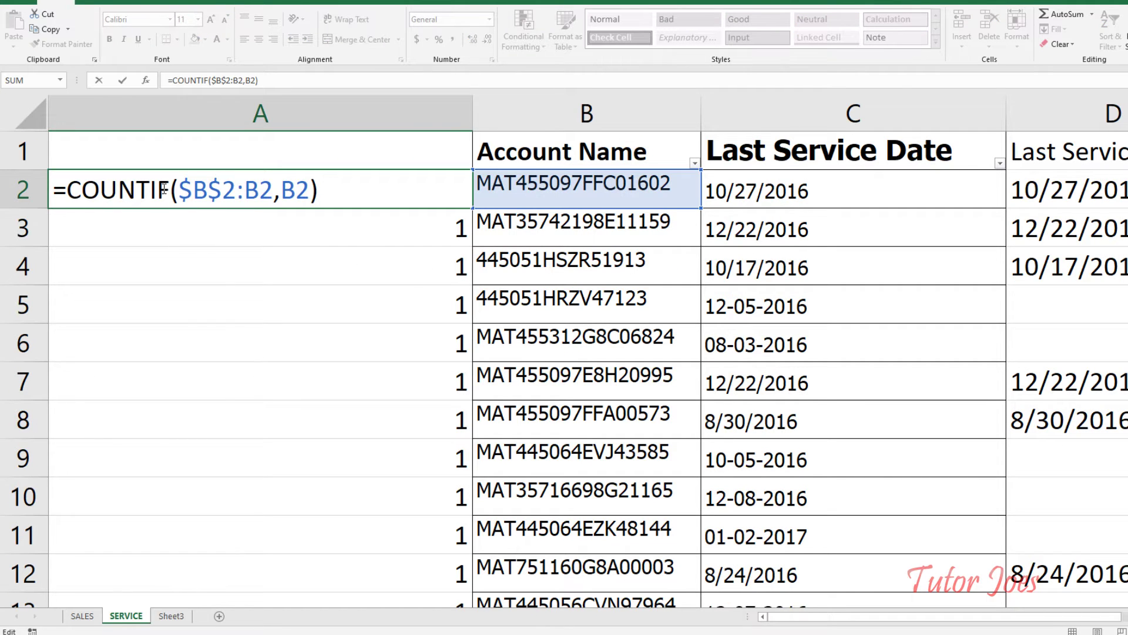
# Step: Change A2 to =B2&":"&COUNTIF($B$2:B2,B2) and fill it down column A
pyautogui.write('B')
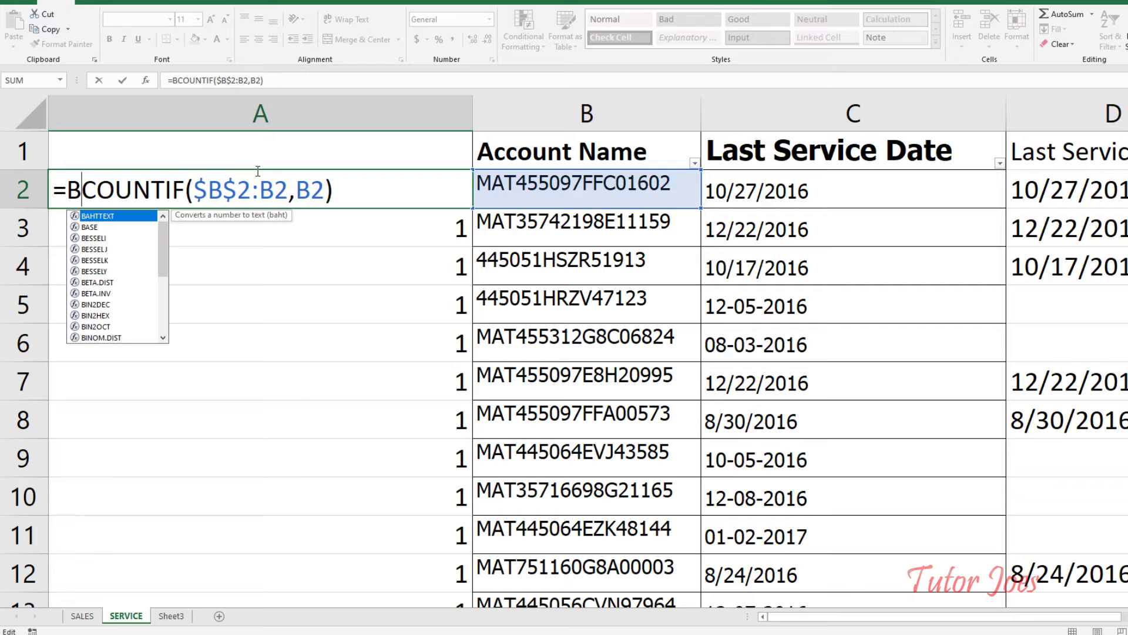
pyautogui.write('2')
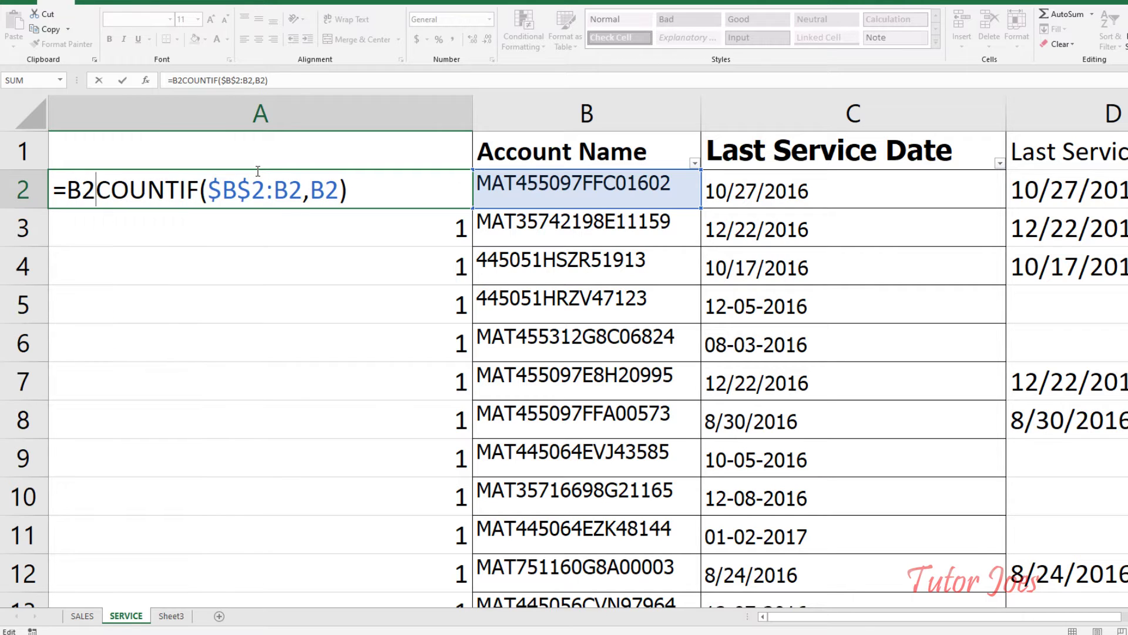
pyautogui.write('&"')
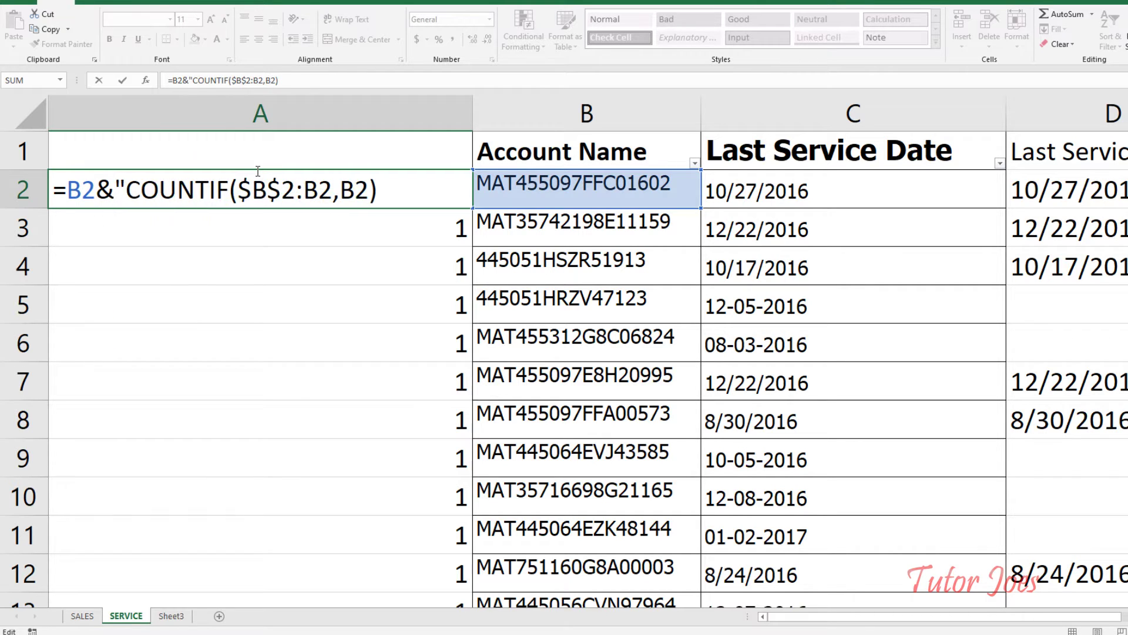
pyautogui.write(':"')
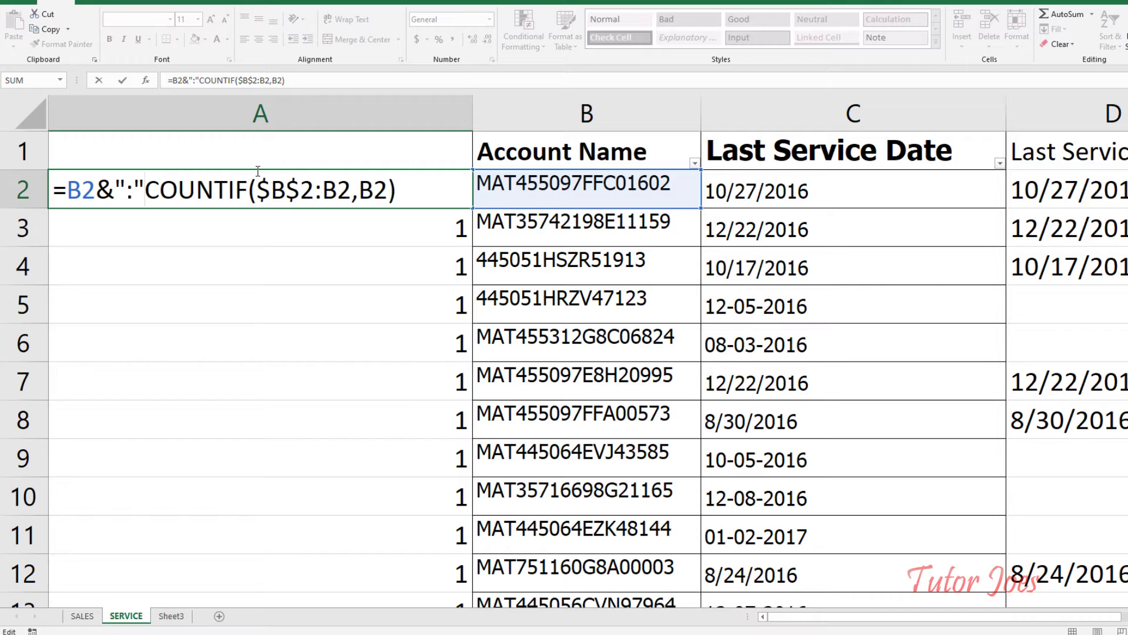
pyautogui.write('&')
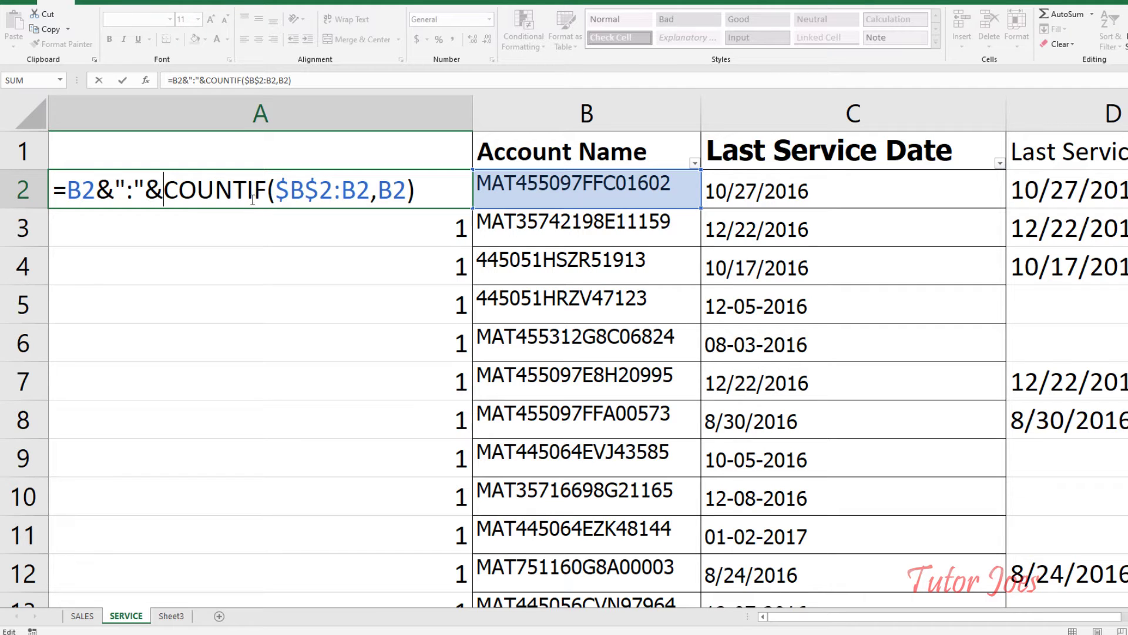
pyautogui.press('Return')
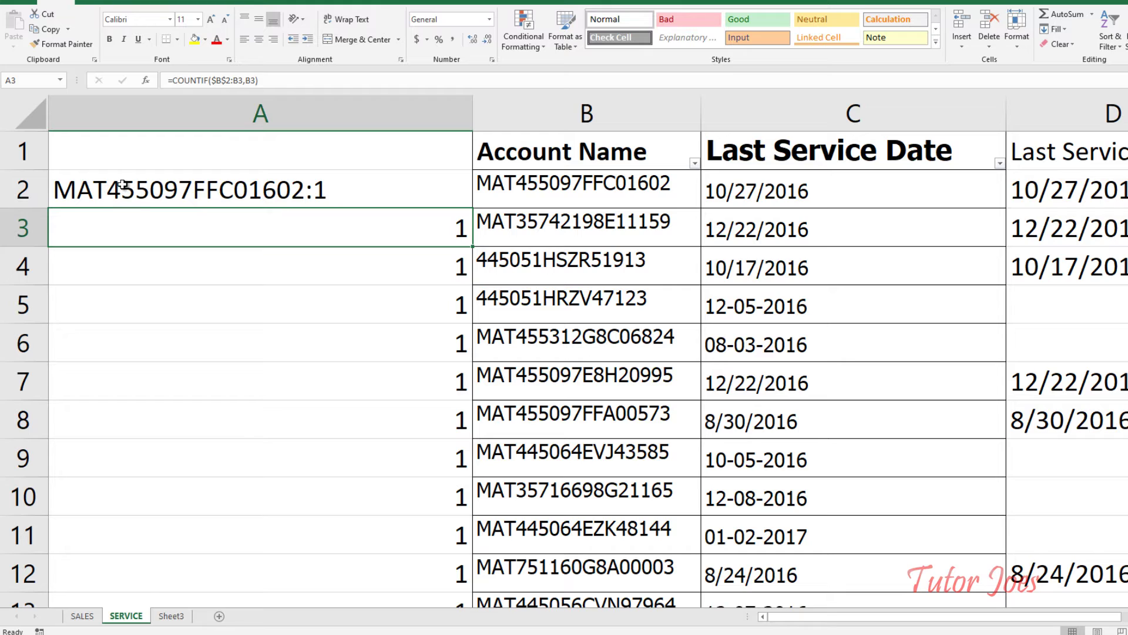
pyautogui.click(327, 192)
pyautogui.doubleClick(474, 207)
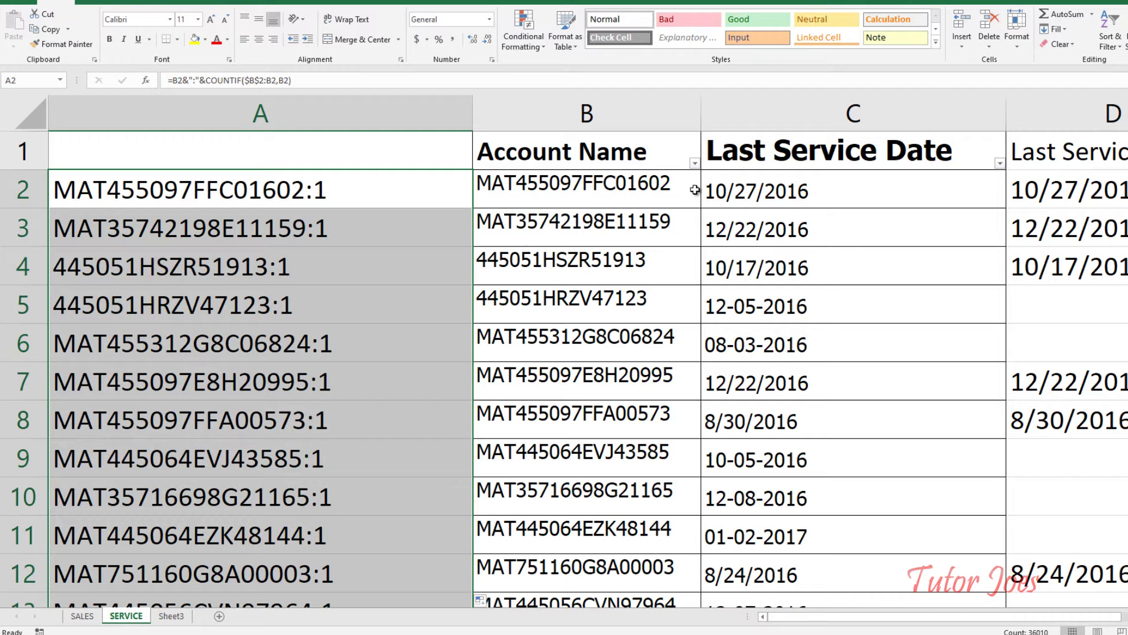
pyautogui.click(679, 179)
pyautogui.click(694, 163)
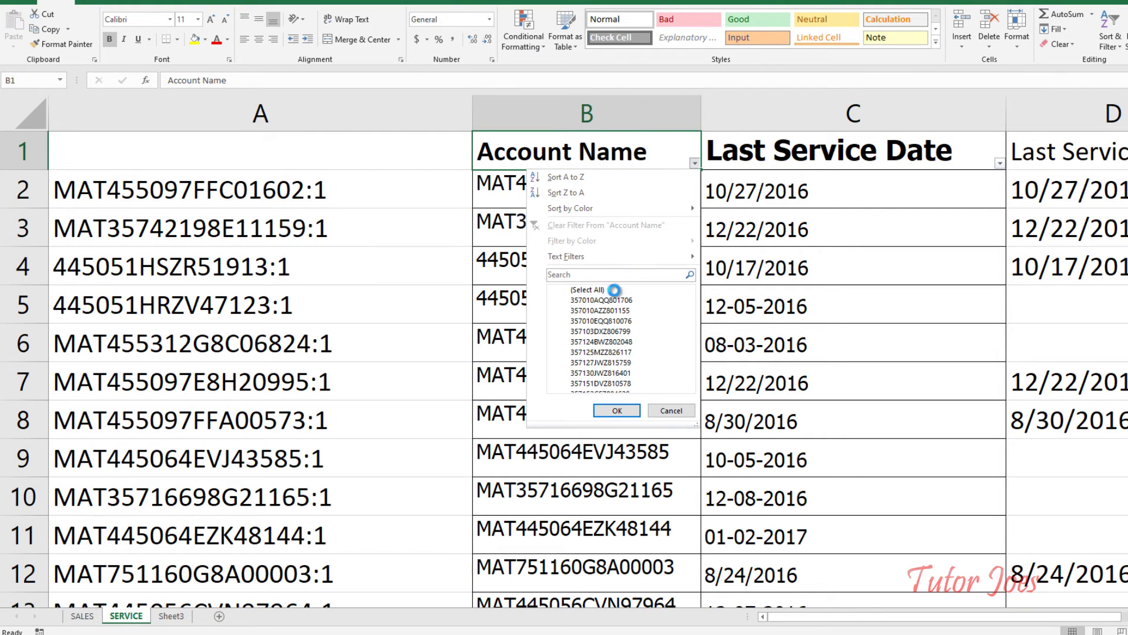
pyautogui.click(565, 290)
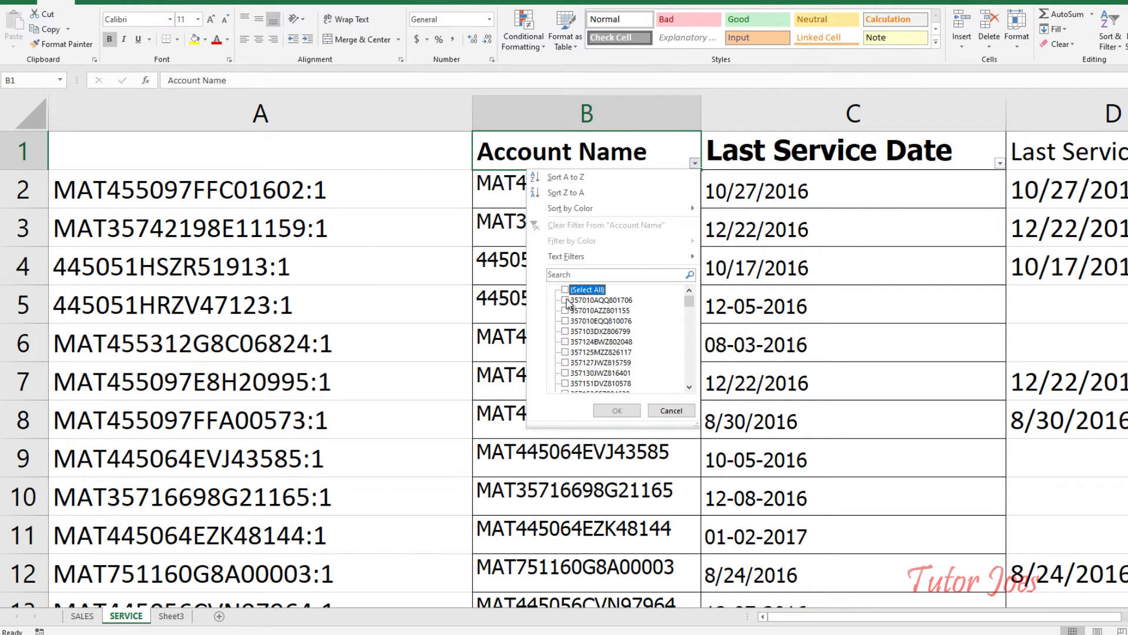
pyautogui.click(565, 300)
pyautogui.click(624, 410)
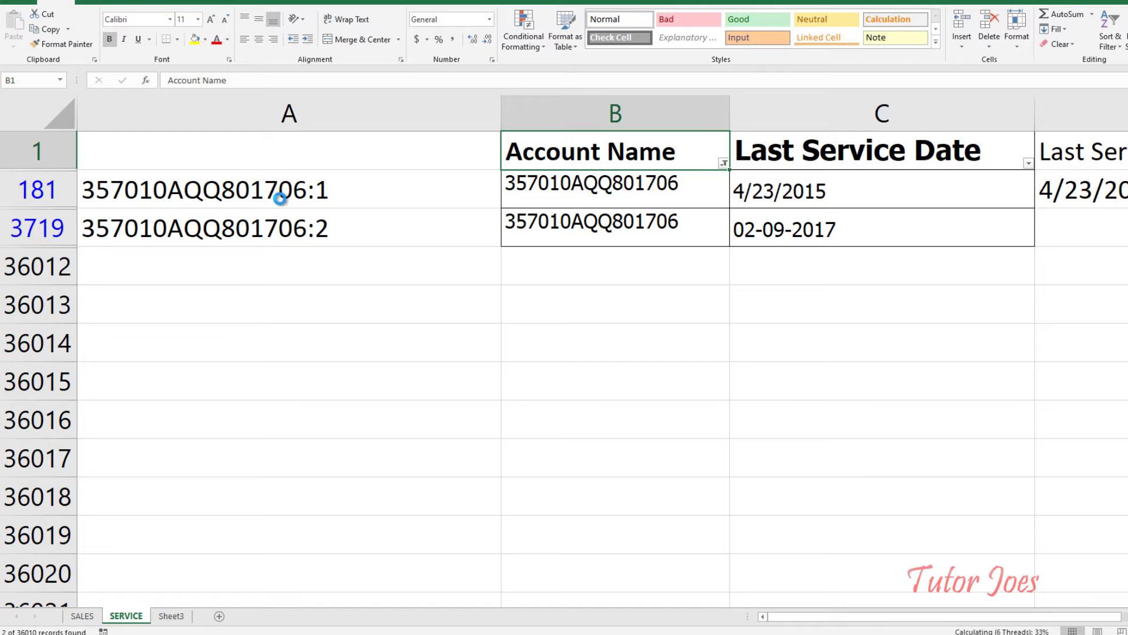
pyautogui.click(323, 197)
pyautogui.click(323, 231)
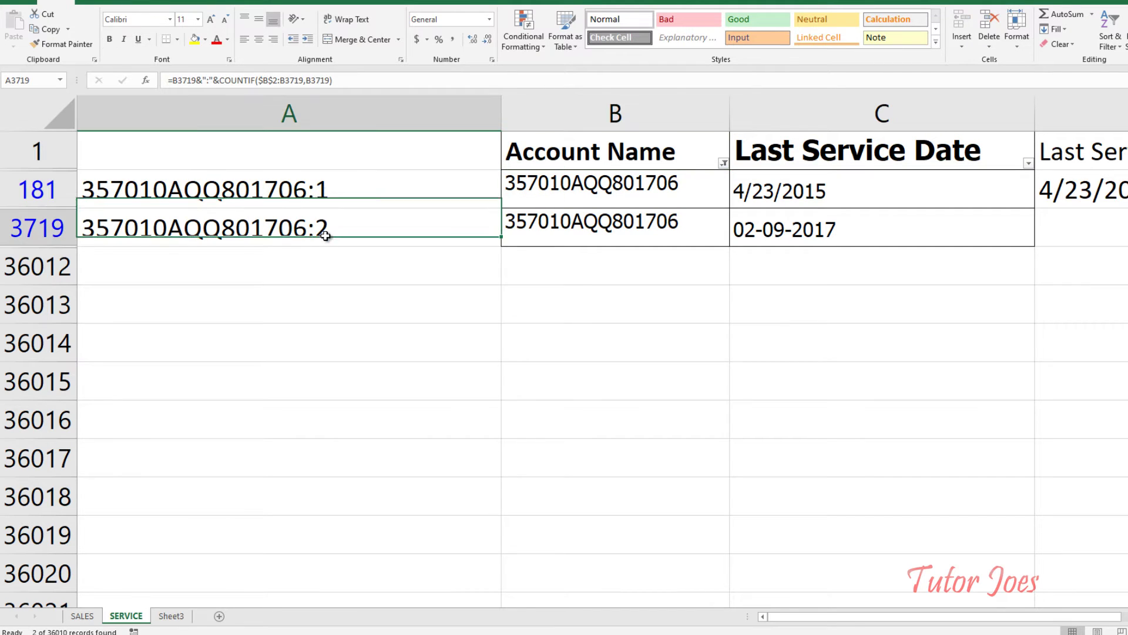
pyautogui.click(821, 237)
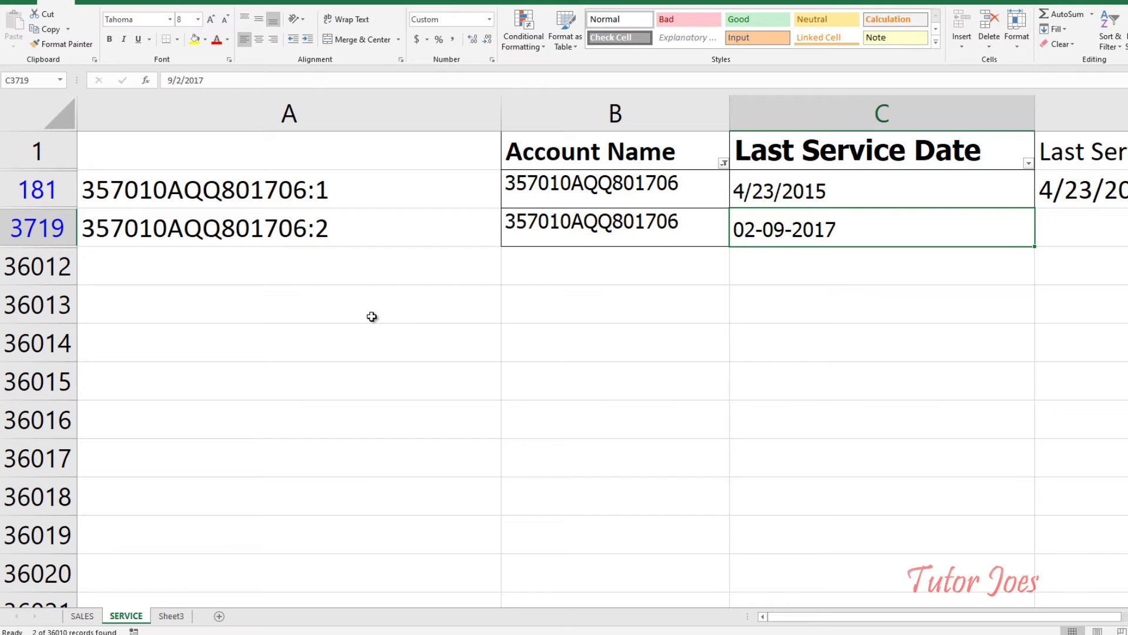
pyautogui.click(724, 163)
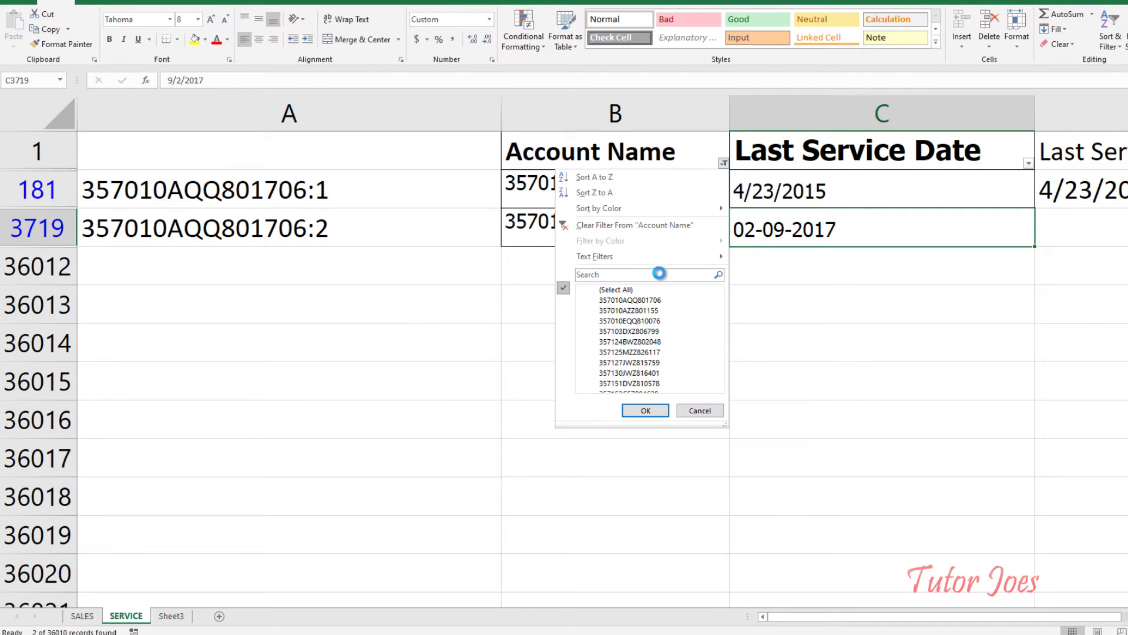
pyautogui.click(631, 290)
pyautogui.click(645, 410)
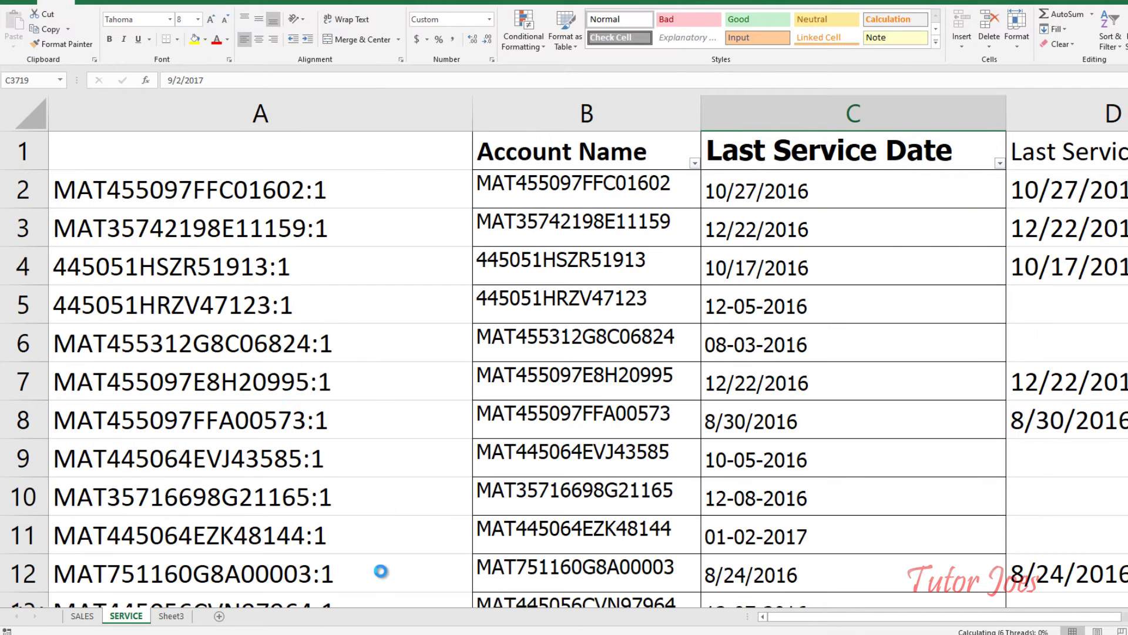
# Step: Select columns A through E of the SERVICE data, then switch to the SALES sheet
pyautogui.click(116, 111)
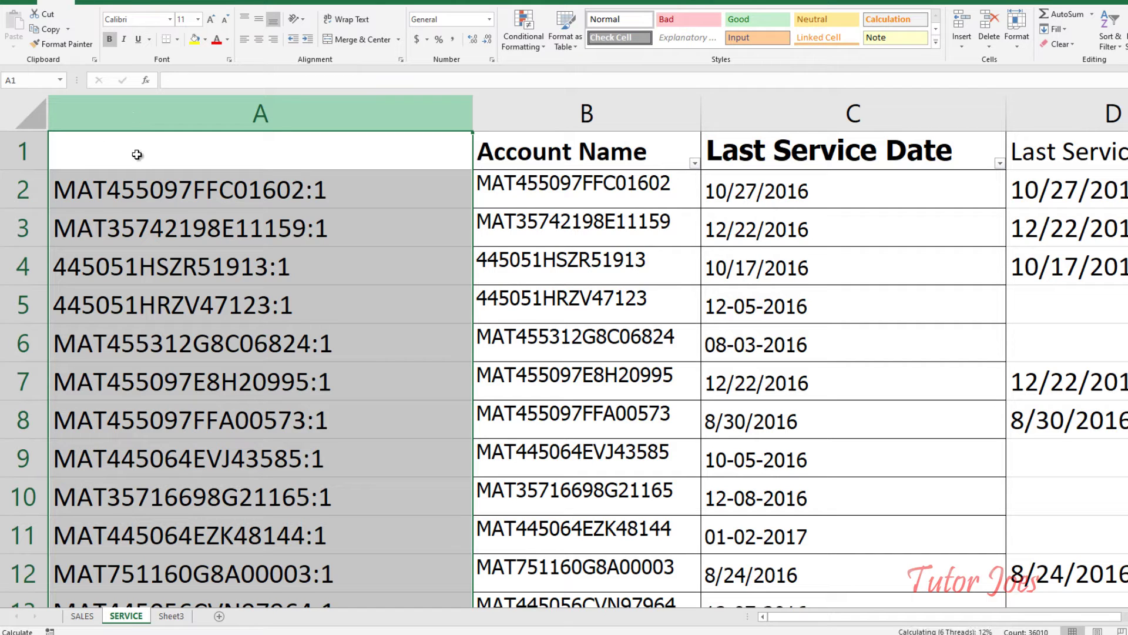
pyautogui.moveTo(117, 116); pyautogui.dragTo(1107, 83)
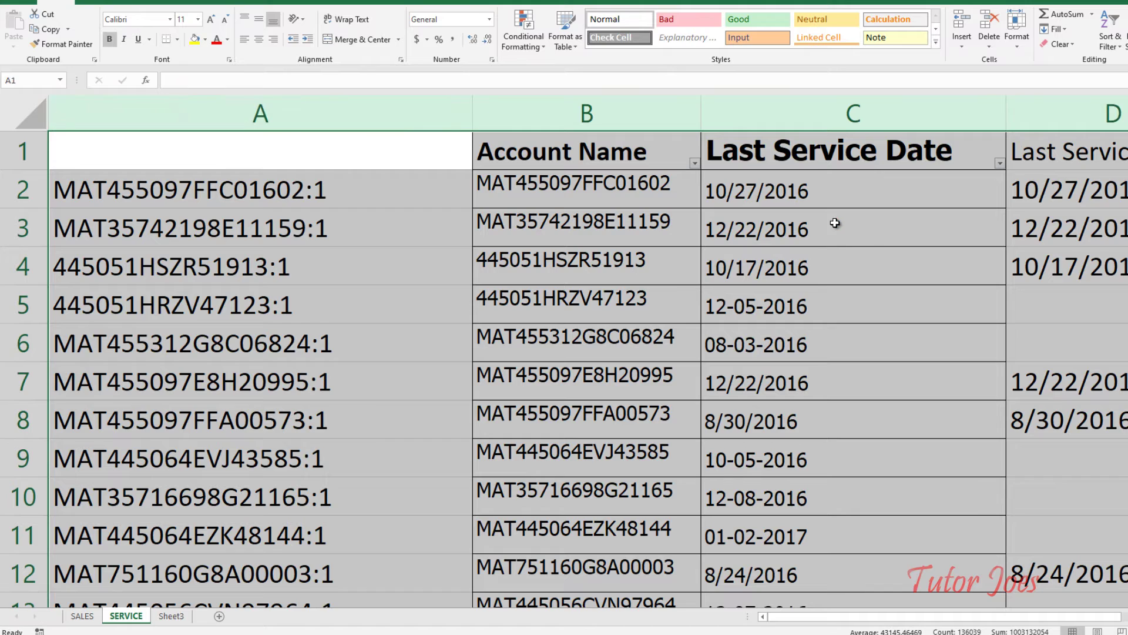
pyautogui.keyDown('ctrl'); pyautogui.scroll(-2, 835, 222); pyautogui.keyUp('ctrl')
pyautogui.keyDown('ctrl'); pyautogui.scroll(-1, 346, 131); pyautogui.keyUp('ctrl')
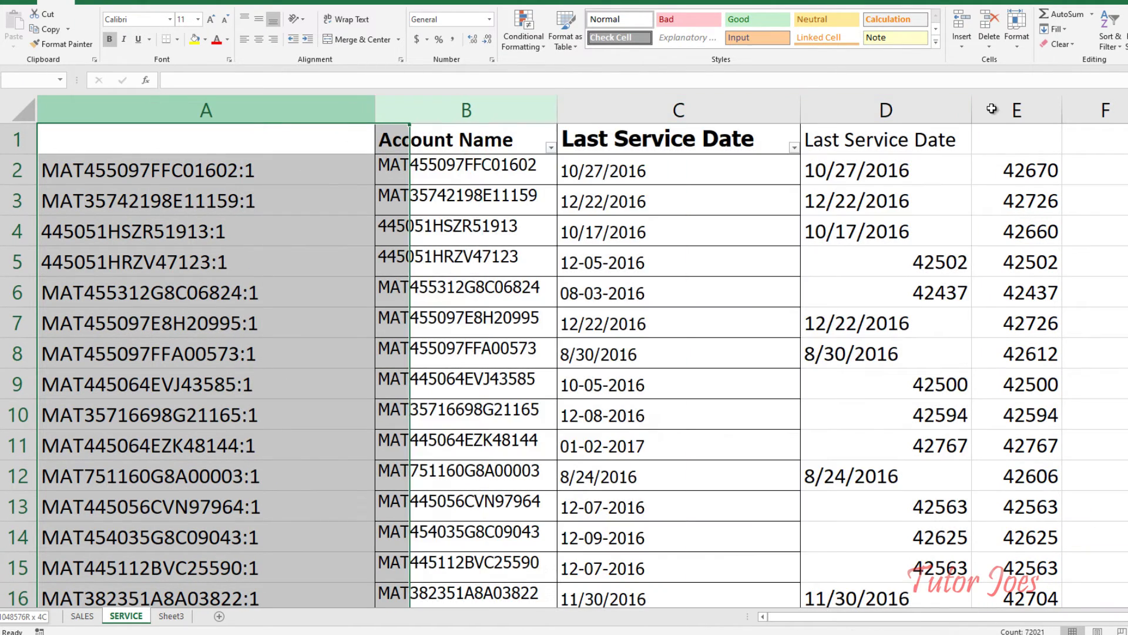
pyautogui.moveTo(154, 105); pyautogui.dragTo(1017, 110)
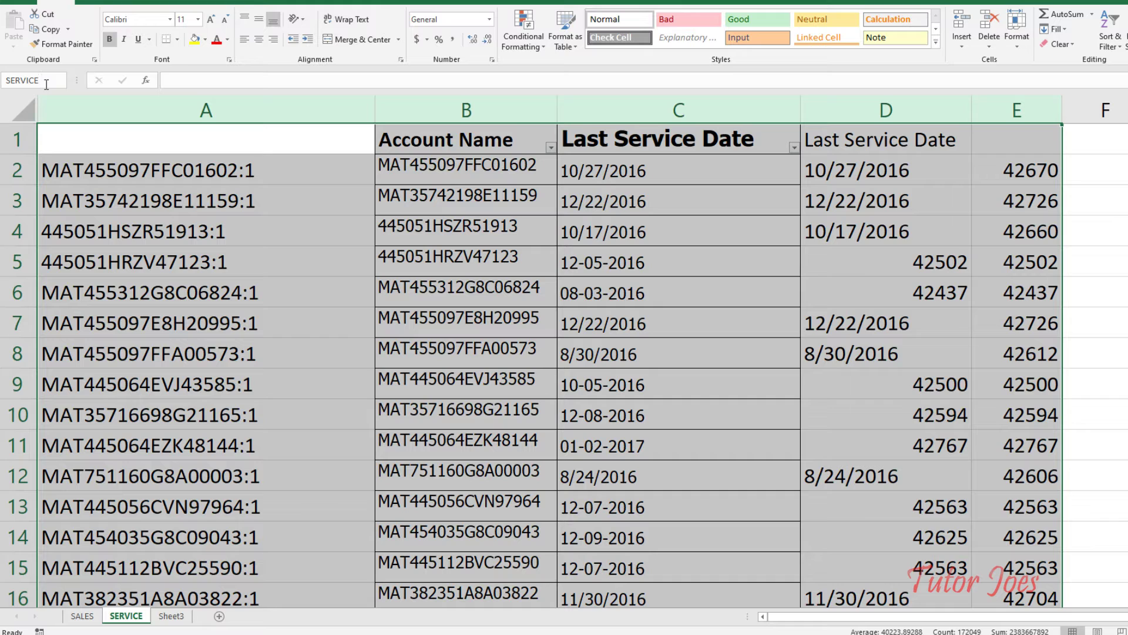
pyautogui.click(82, 616)
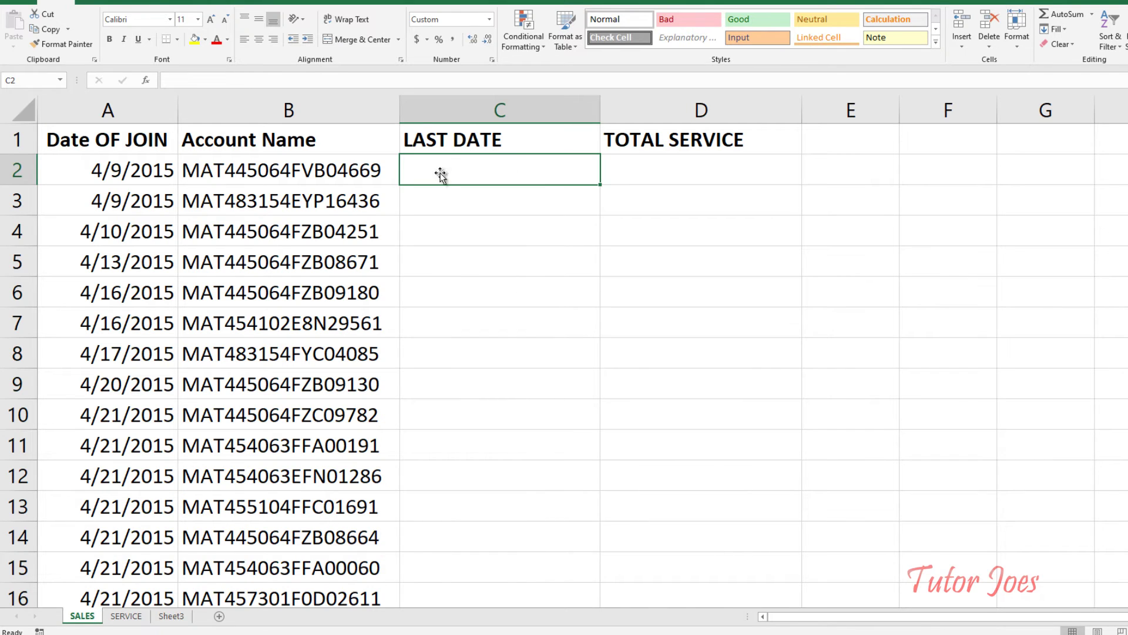
pyautogui.click(336, 191)
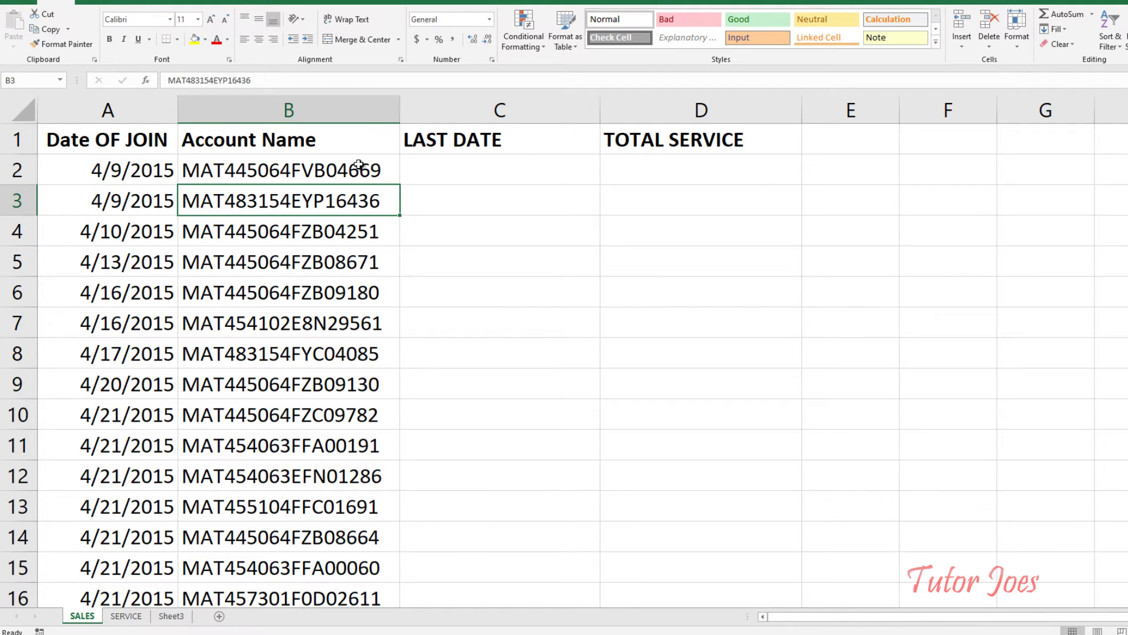
pyautogui.click(269, 111)
pyautogui.rightClick(269, 110)
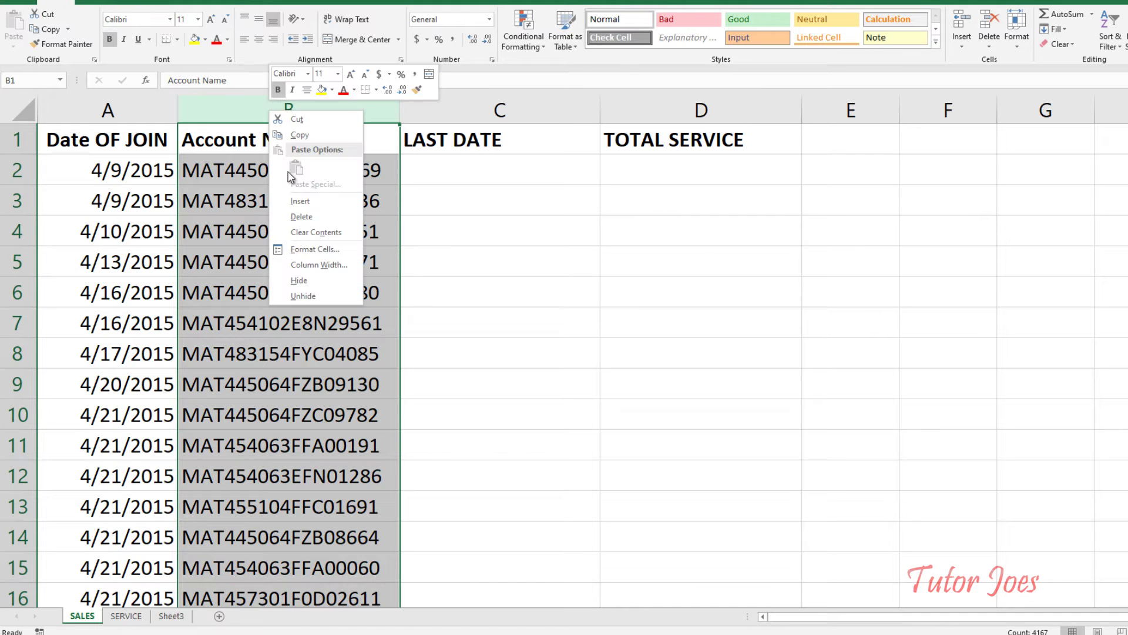
pyautogui.click(324, 202)
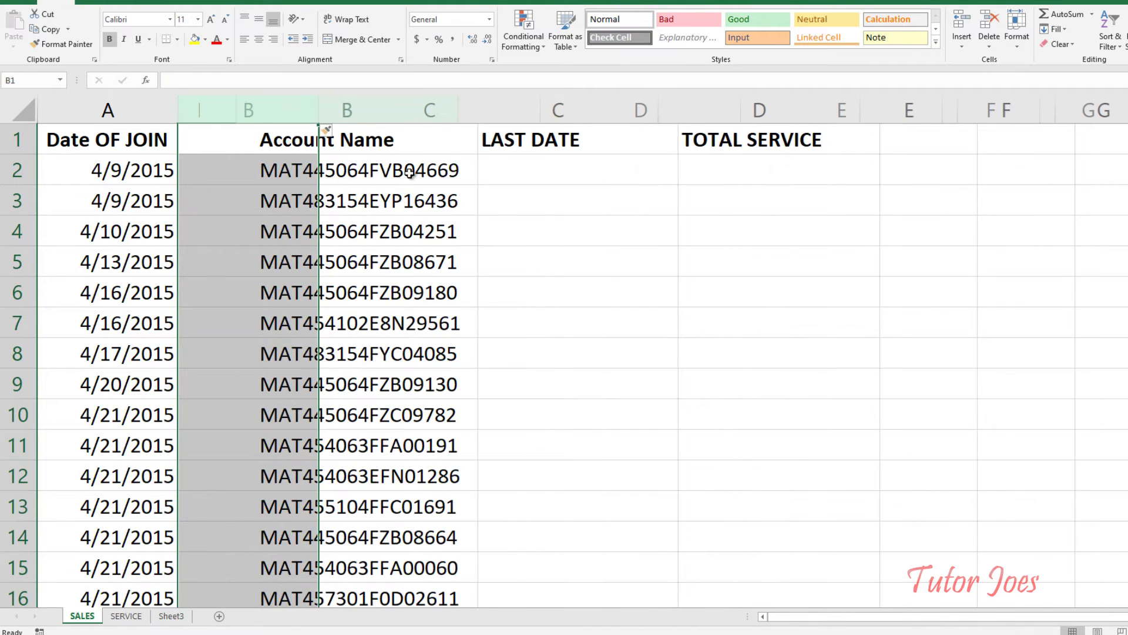
pyautogui.click(256, 171)
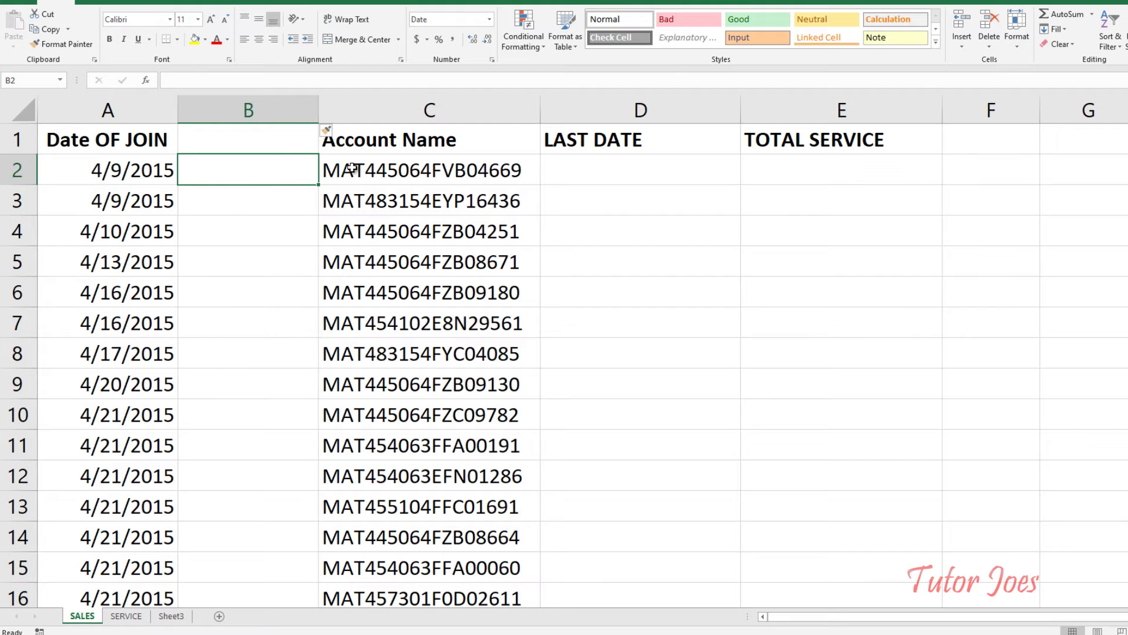
pyautogui.write('=')
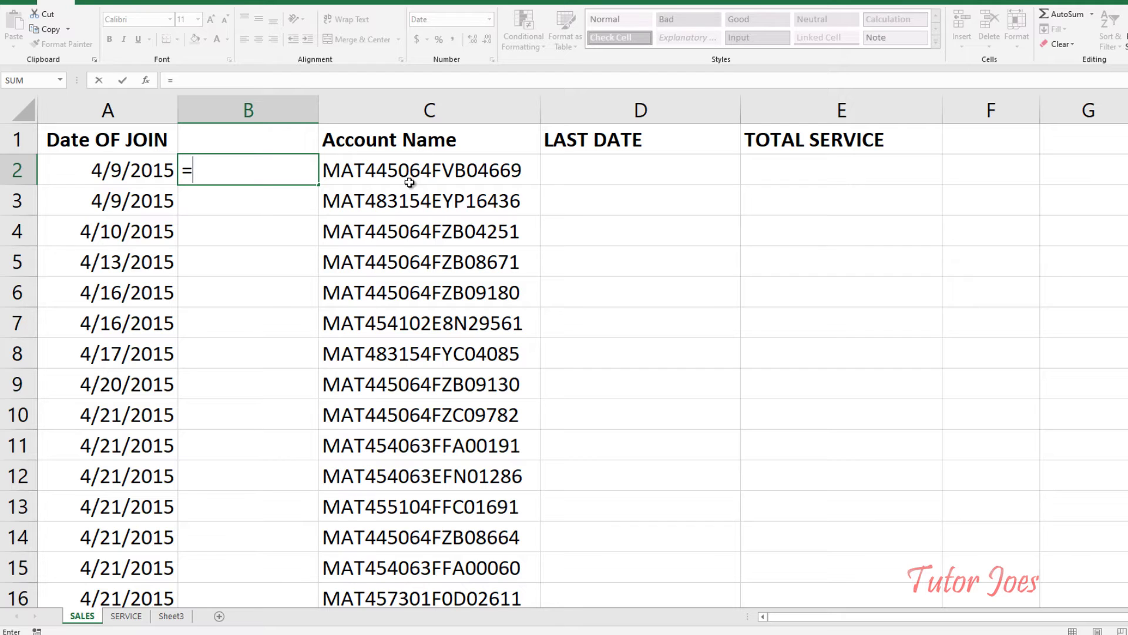
pyautogui.press('Escape')
pyautogui.click(258, 114)
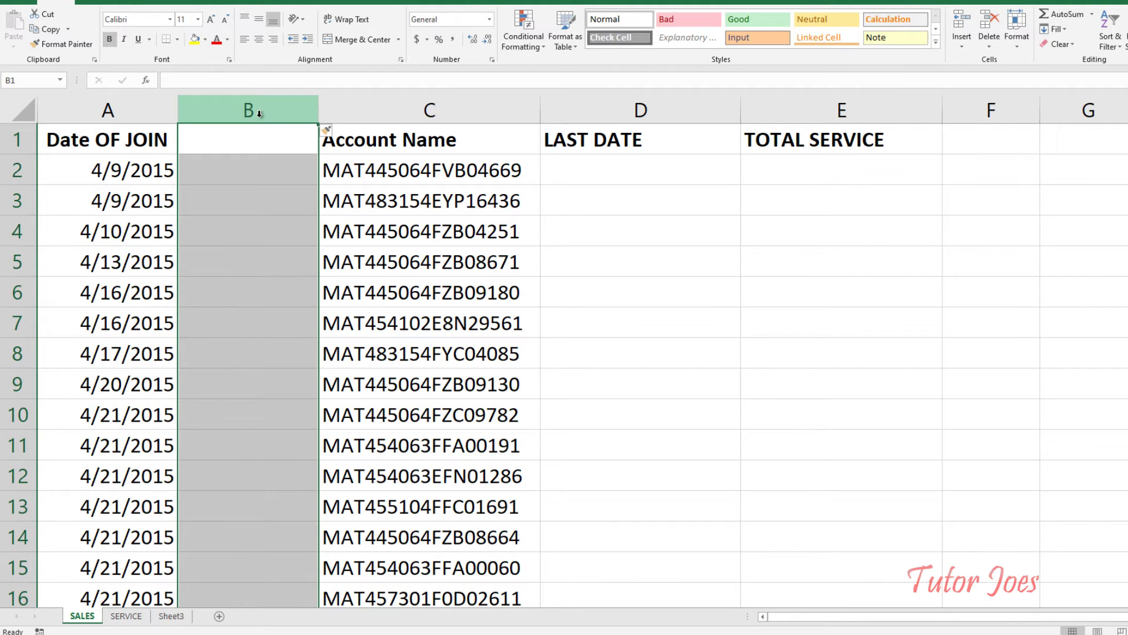
pyautogui.hotkey('ctrl', '-')
pyautogui.click(464, 174)
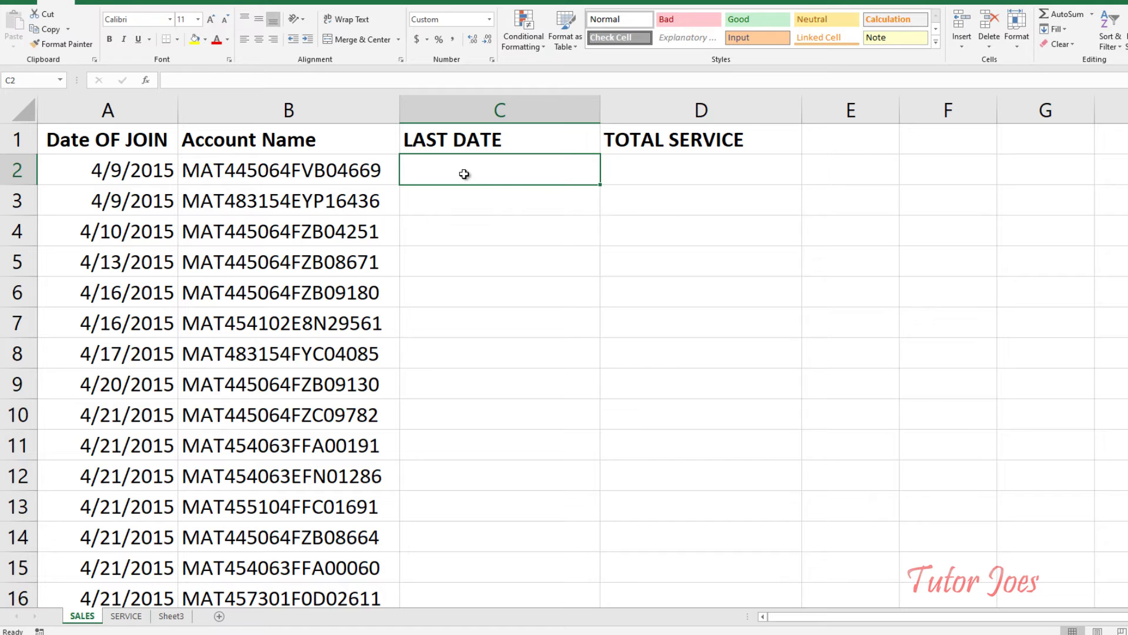
# Step: Start a COUNTIF formula in SALES cell D2, then cancel it
pyautogui.click(758, 167)
pyautogui.keyDown('ctrl'); pyautogui.scroll(2, 750, 171); pyautogui.keyUp('ctrl')
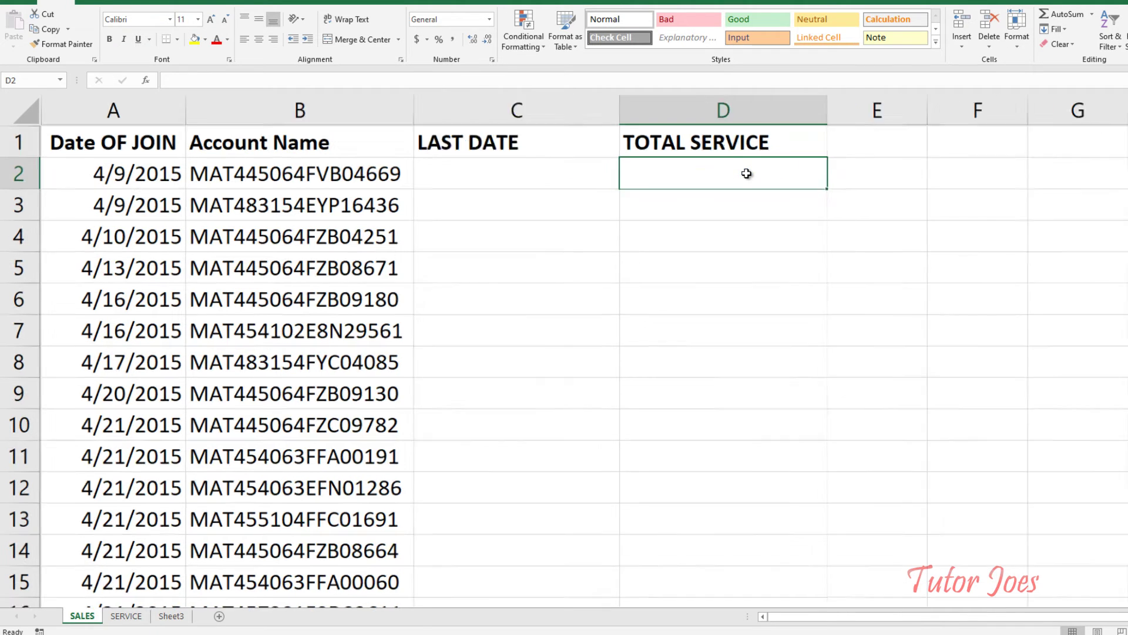
pyautogui.scroll(1, 756, 182)
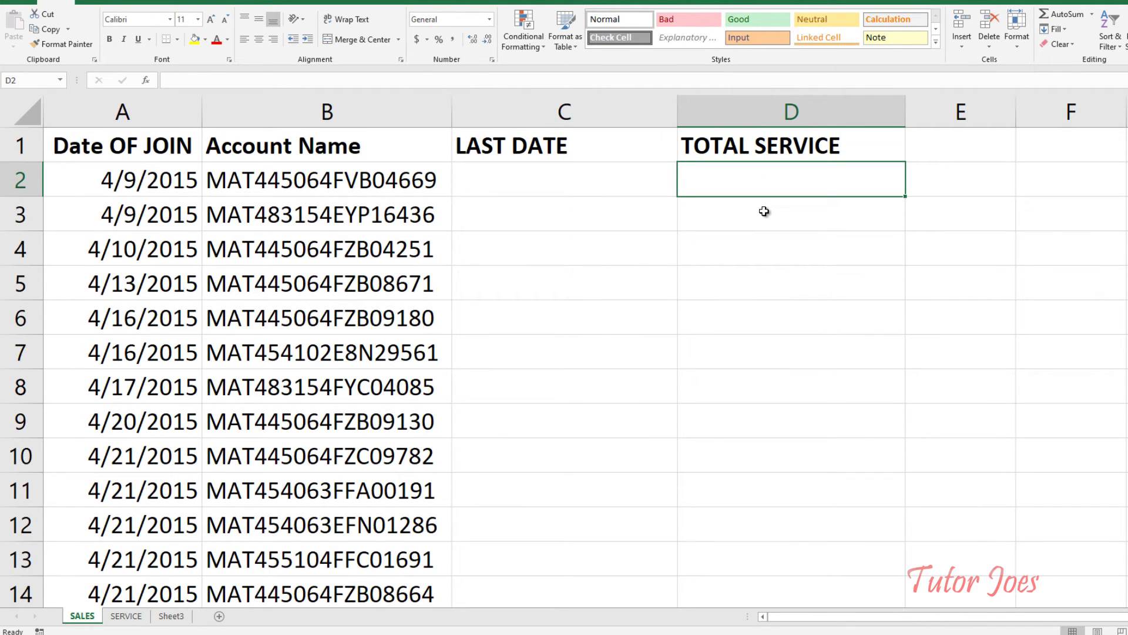
pyautogui.write('=coun')
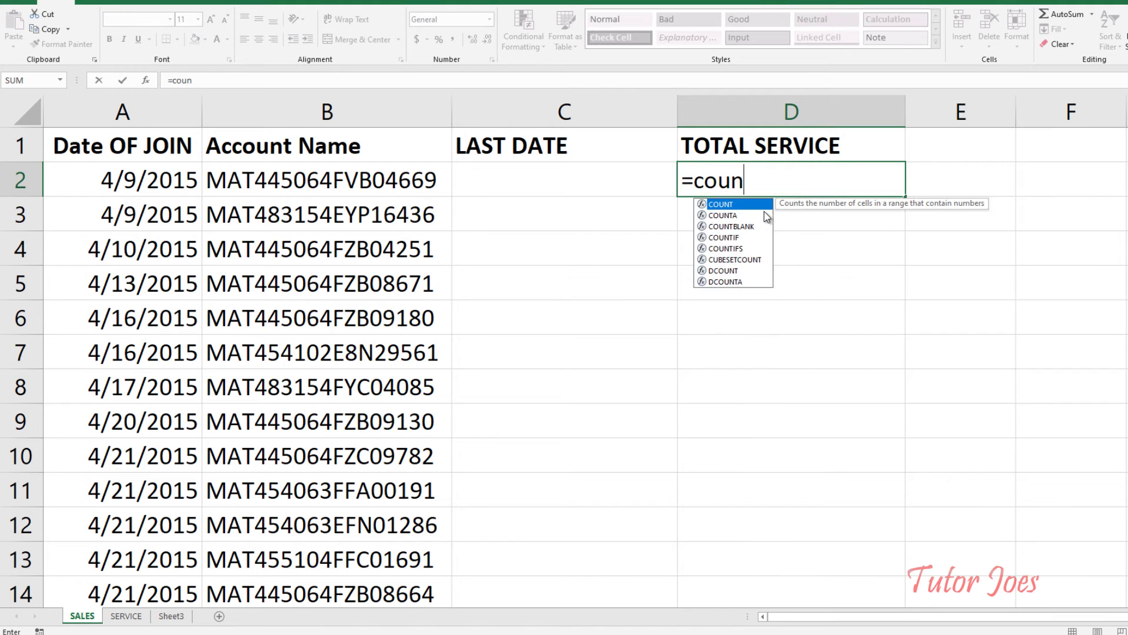
pyautogui.write('ig')
pyautogui.press('BackSpace')
pyautogui.press('BackSpace')
pyautogui.write('if')
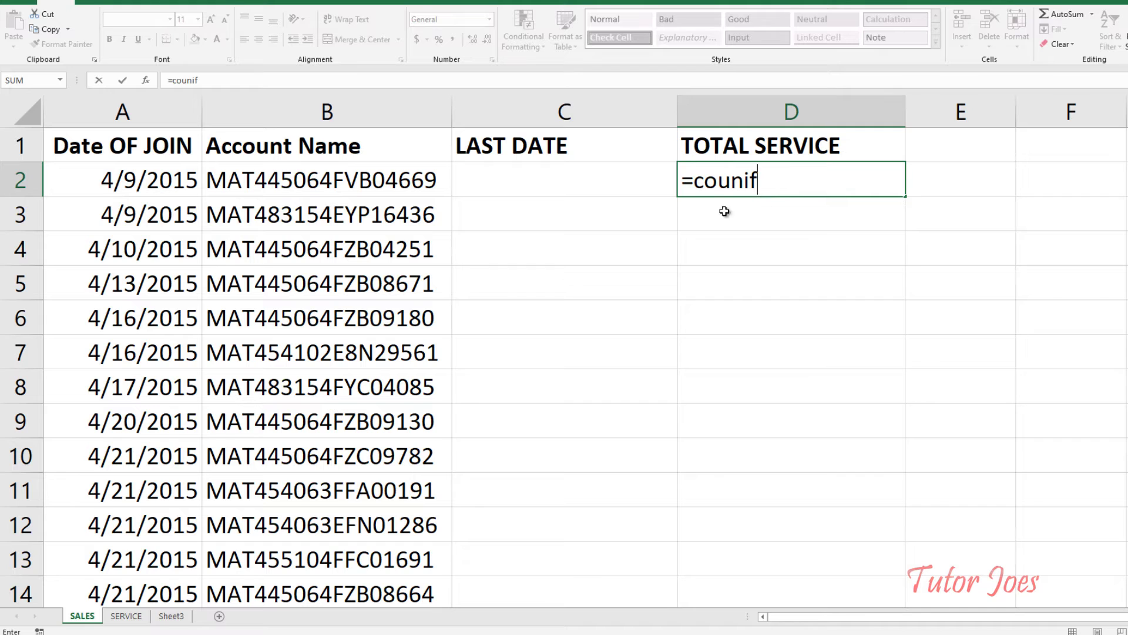
pyautogui.press('Escape')
# Step: On the SERVICE sheet, name the Account Name column B as ACC
pyautogui.click(126, 615)
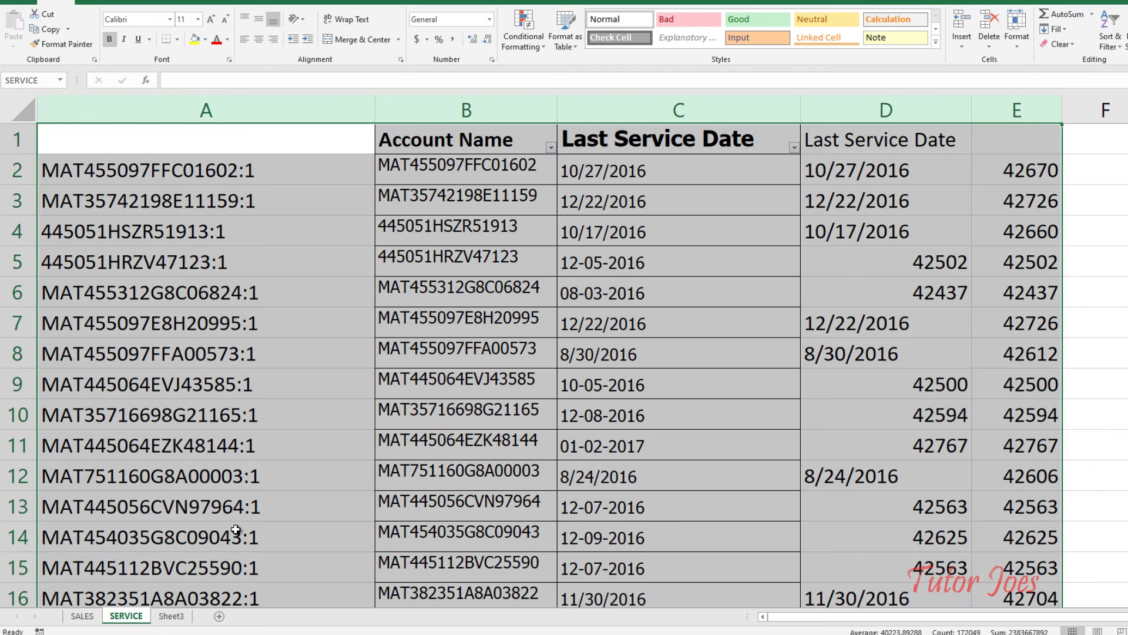
pyautogui.click(477, 163)
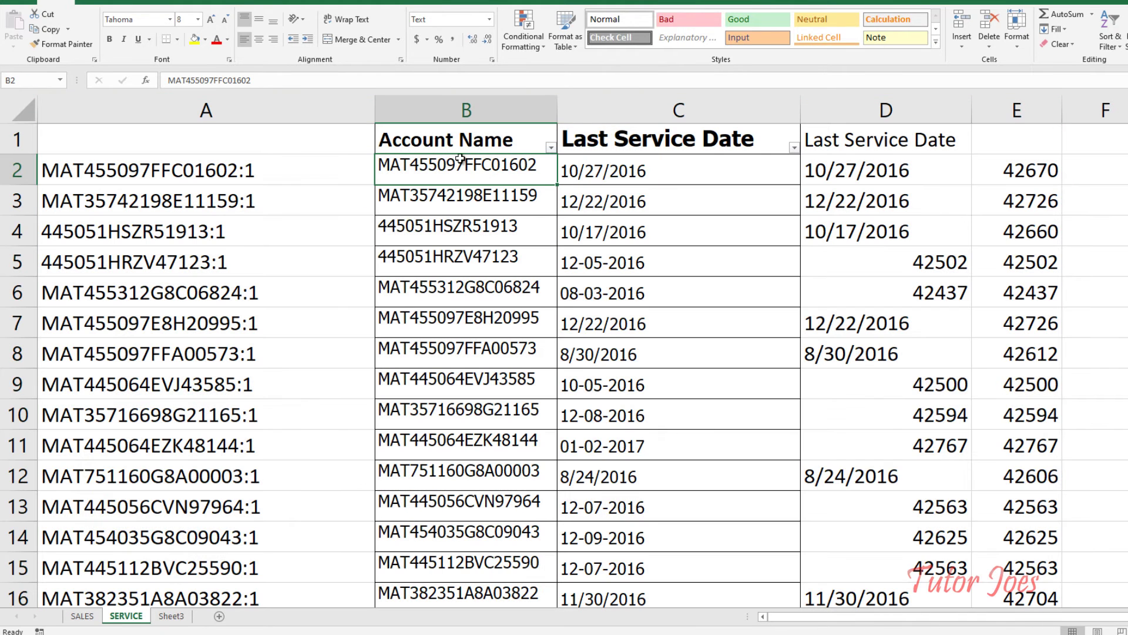
pyautogui.click(483, 109)
pyautogui.click(31, 79)
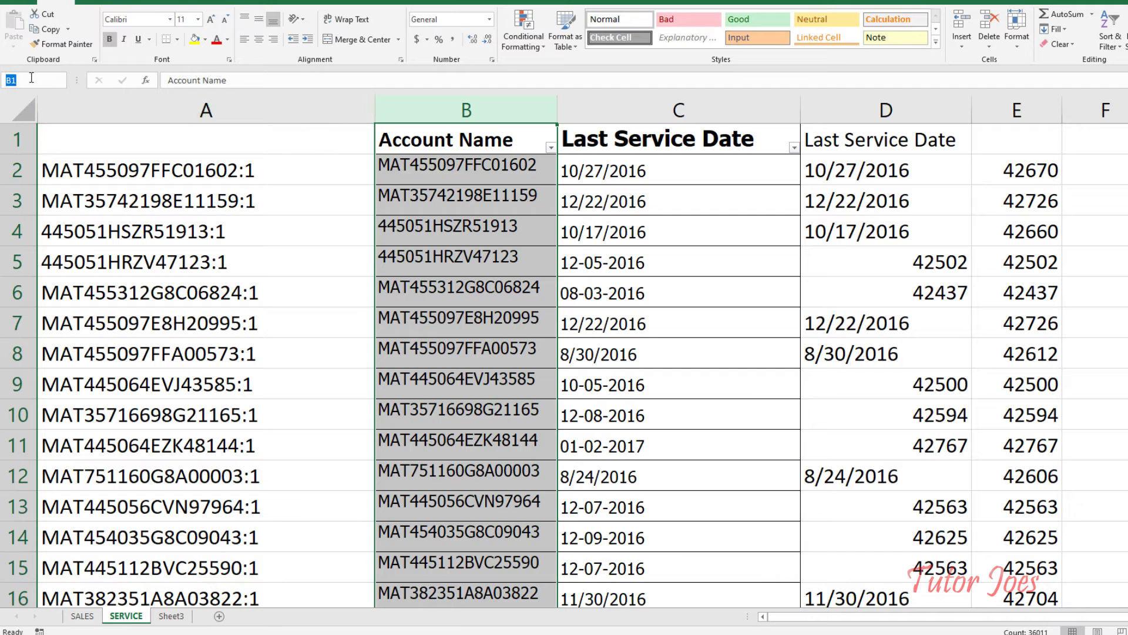
pyautogui.press('Return')
# Step: Name the date-number column E as LDATE and return to SALES
pyautogui.click(1022, 109)
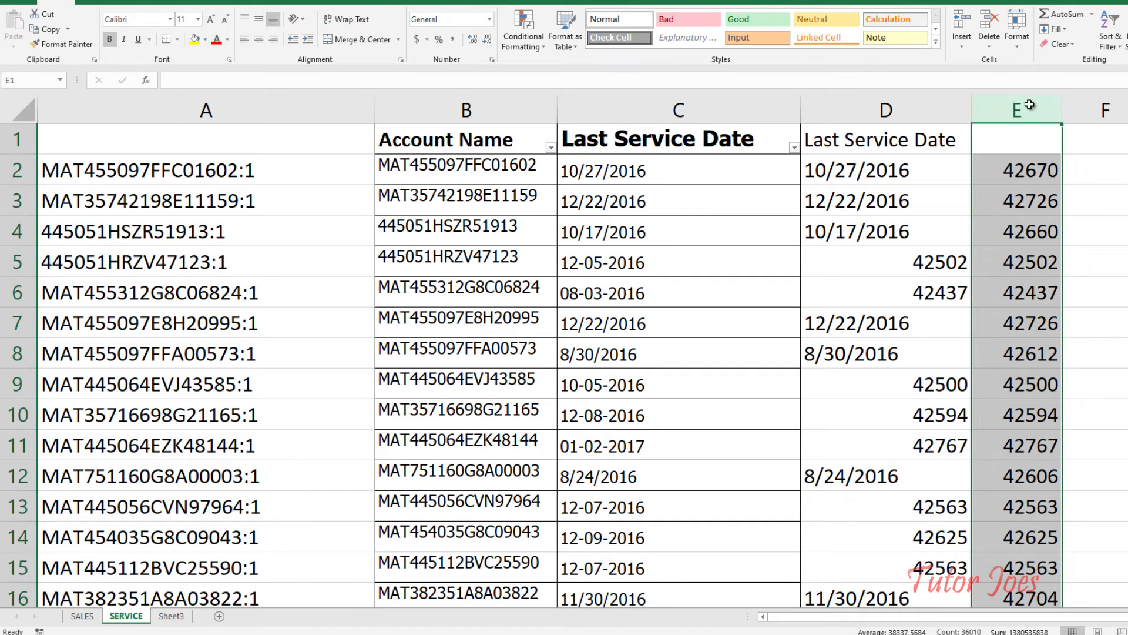
pyautogui.click(29, 79)
pyautogui.press('Return')
pyautogui.click(82, 615)
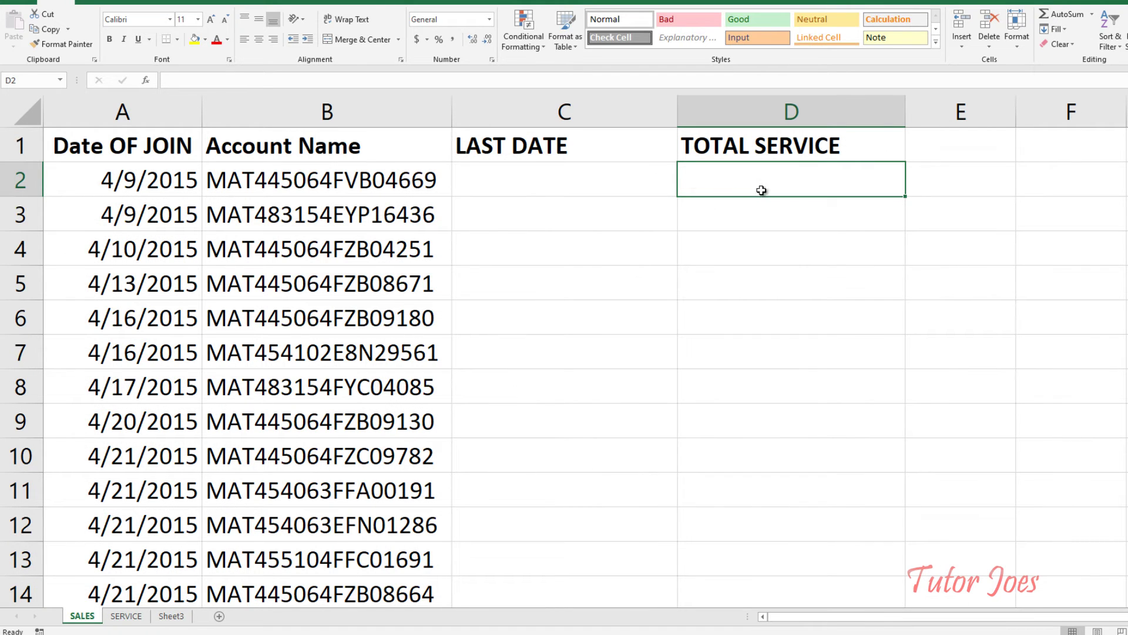
# Step: Enter =COUNTIF(ACC,B2) in TOTAL SERVICE cell D2, which currently returns 0
pyautogui.write('=c')
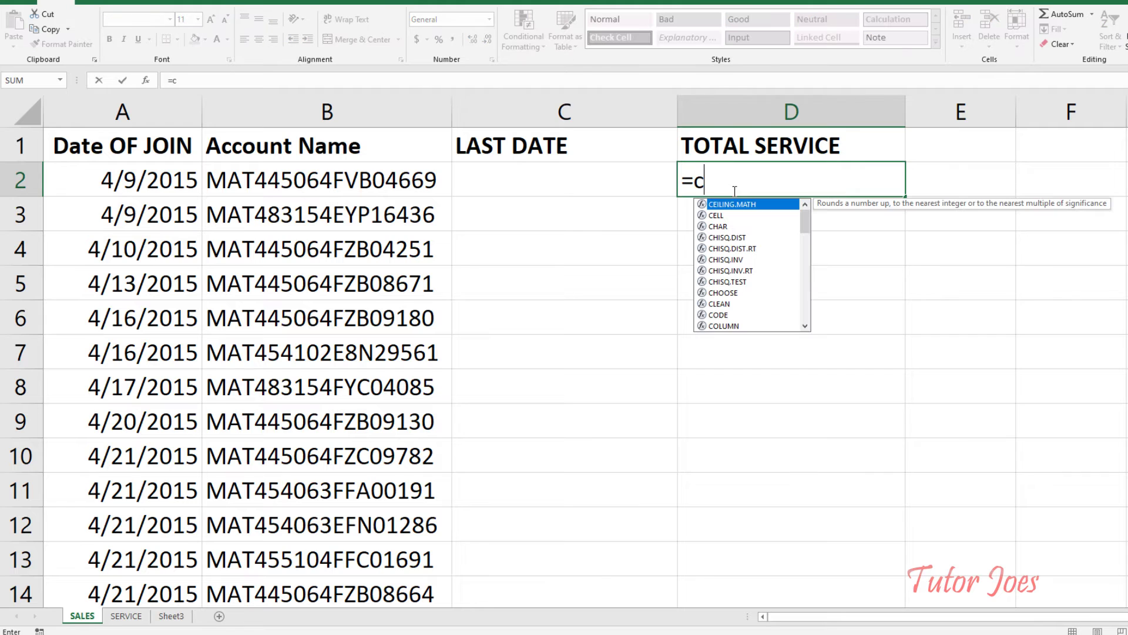
pyautogui.write('oun')
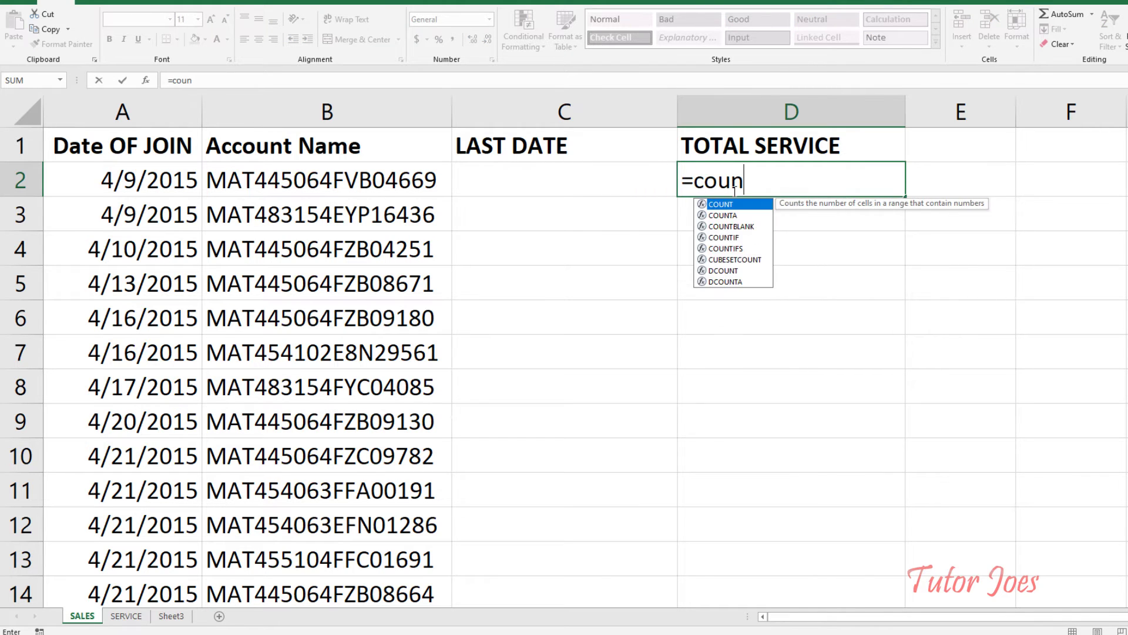
pyautogui.write('if')
pyautogui.press('BackSpace')
pyautogui.press('BackSpace')
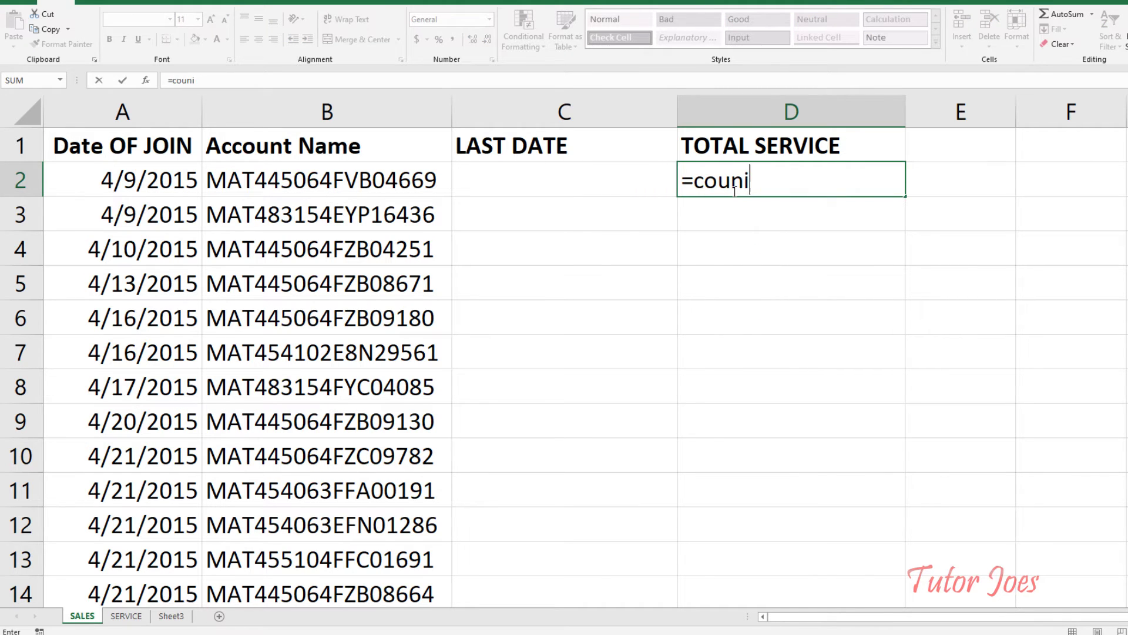
pyautogui.press('BackSpace')
pyautogui.write('tif')
pyautogui.press('Tab')
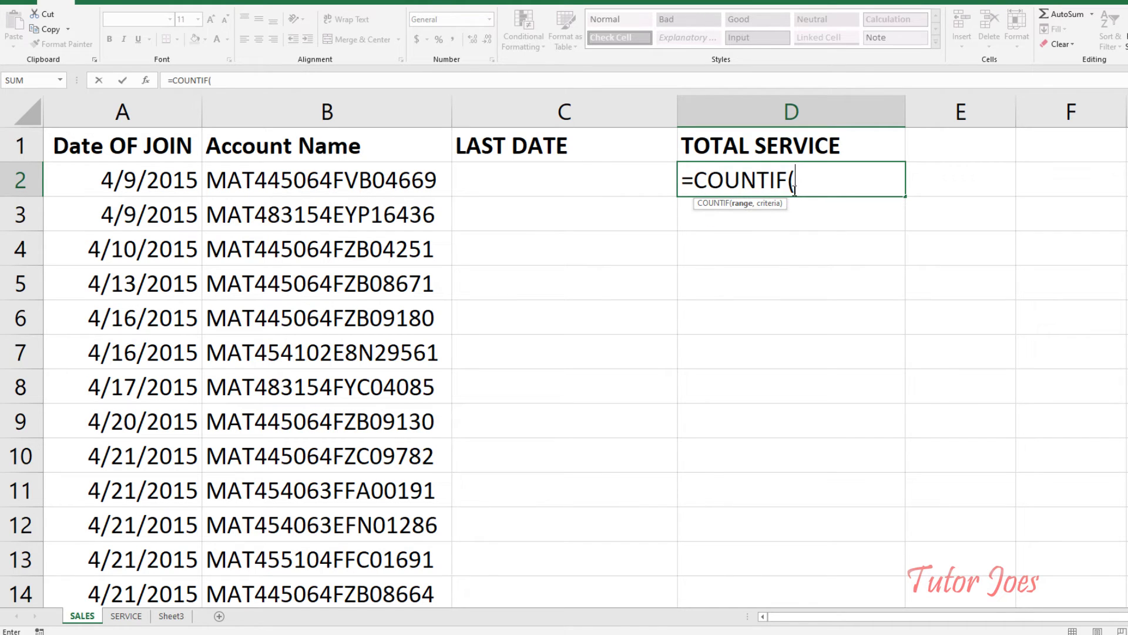
pyautogui.write('acc')
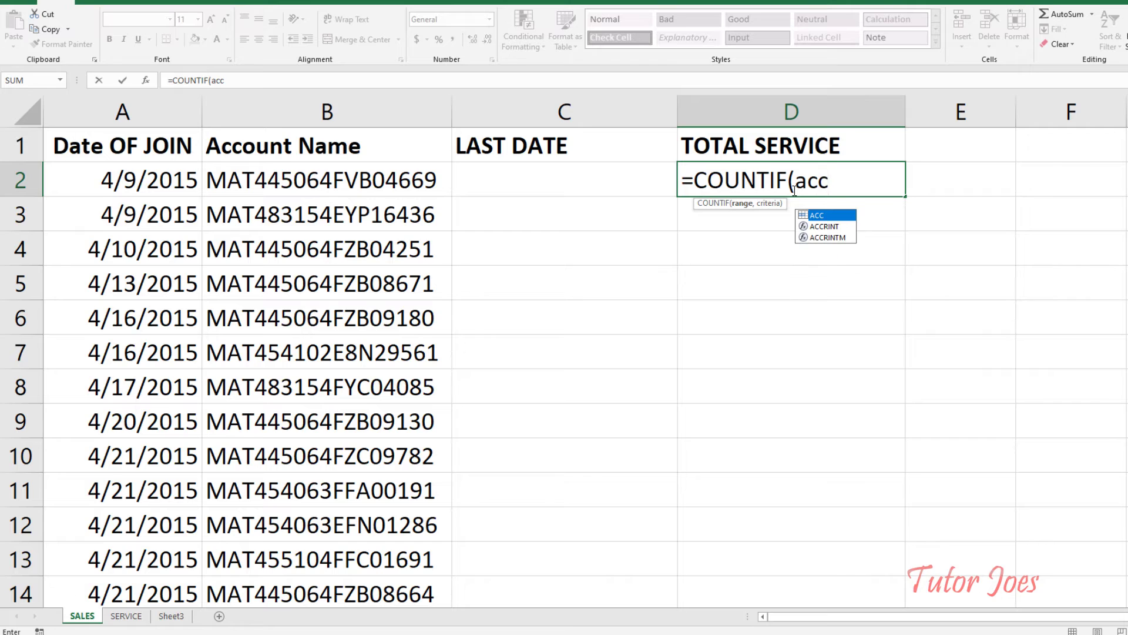
pyautogui.write(',')
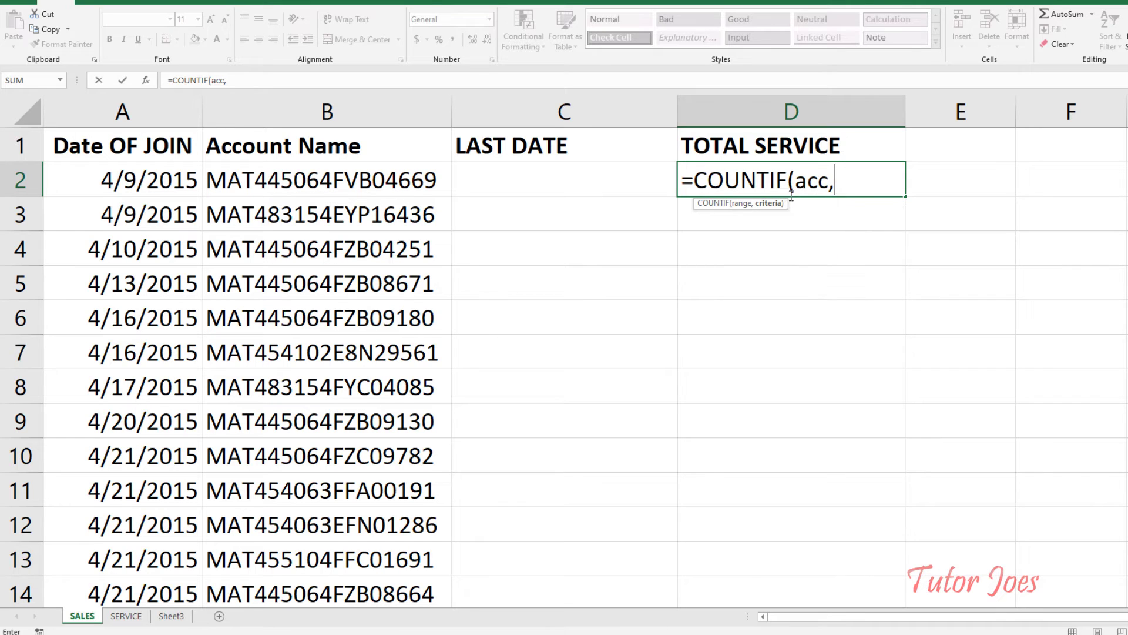
pyautogui.click(371, 172)
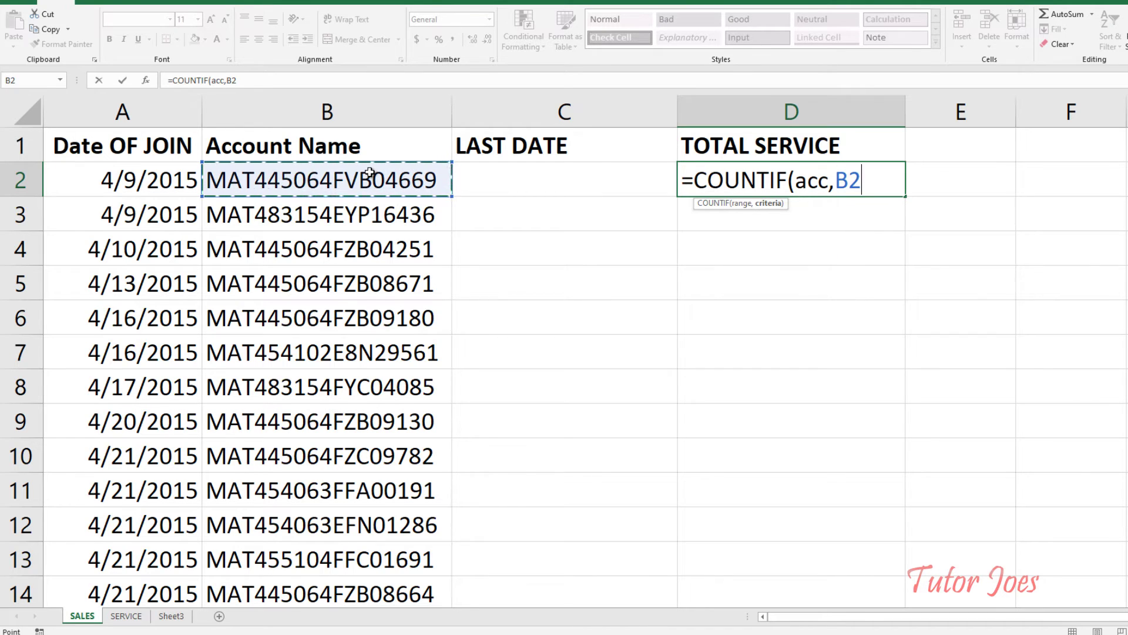
pyautogui.write(')')
pyautogui.press('Return')
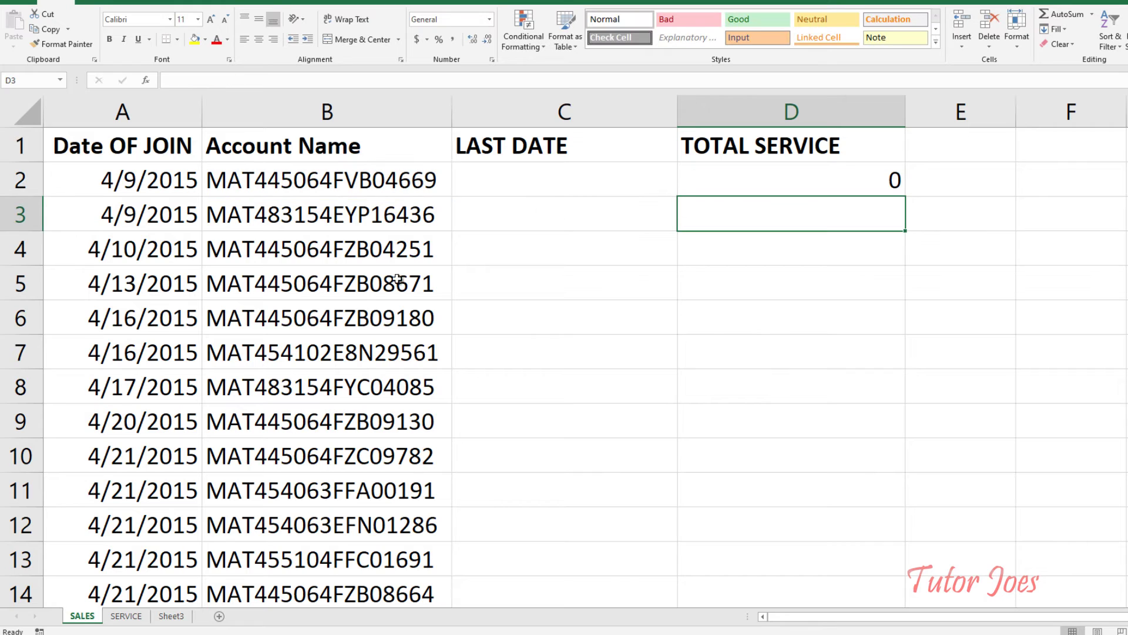
pyautogui.click(366, 186)
pyautogui.click(864, 179)
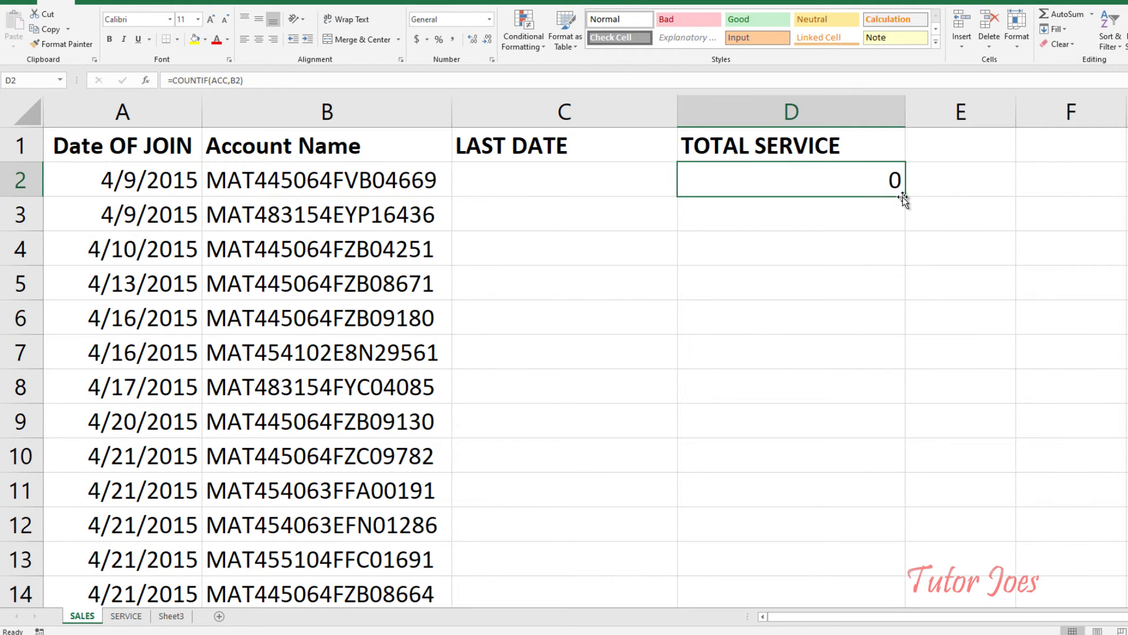
pyautogui.doubleClick(906, 198)
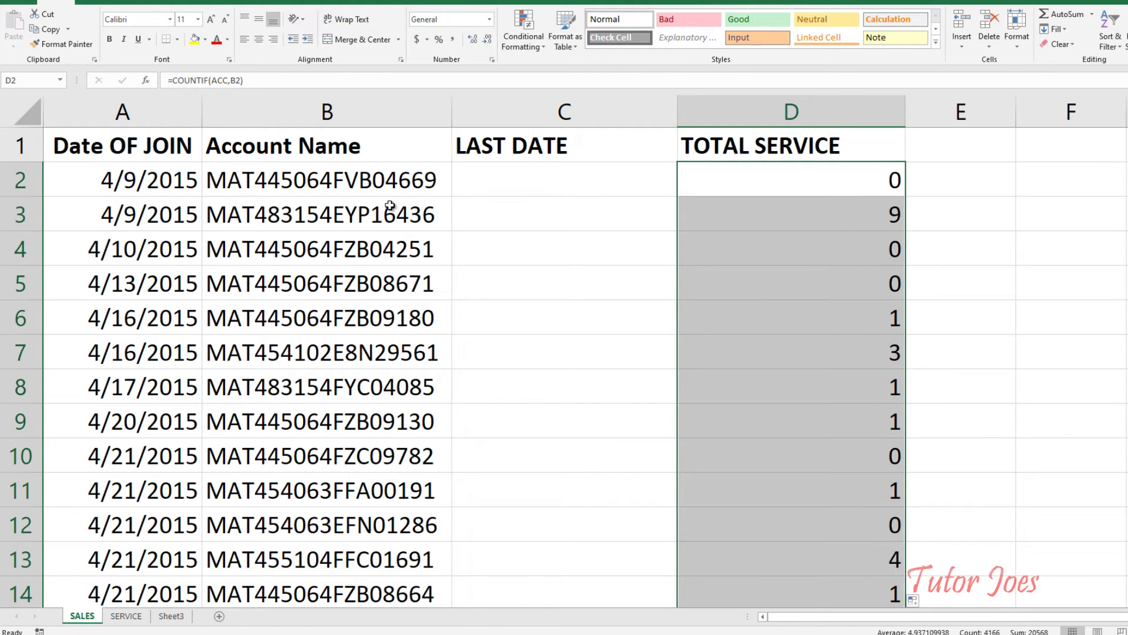
pyautogui.click(420, 207)
pyautogui.click(819, 219)
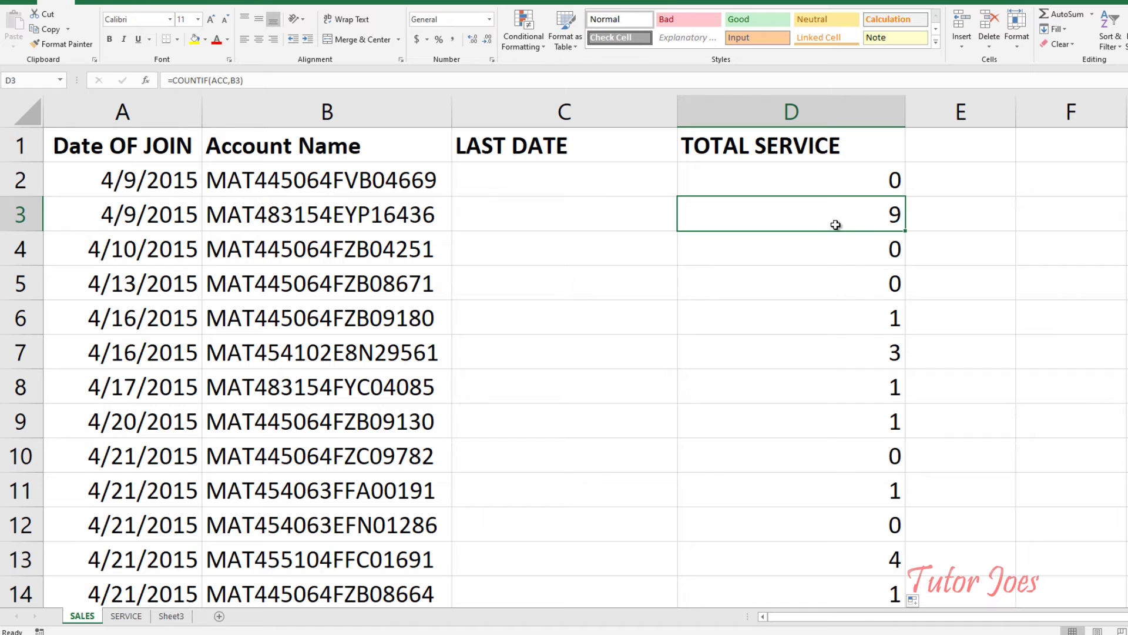
pyautogui.click(854, 325)
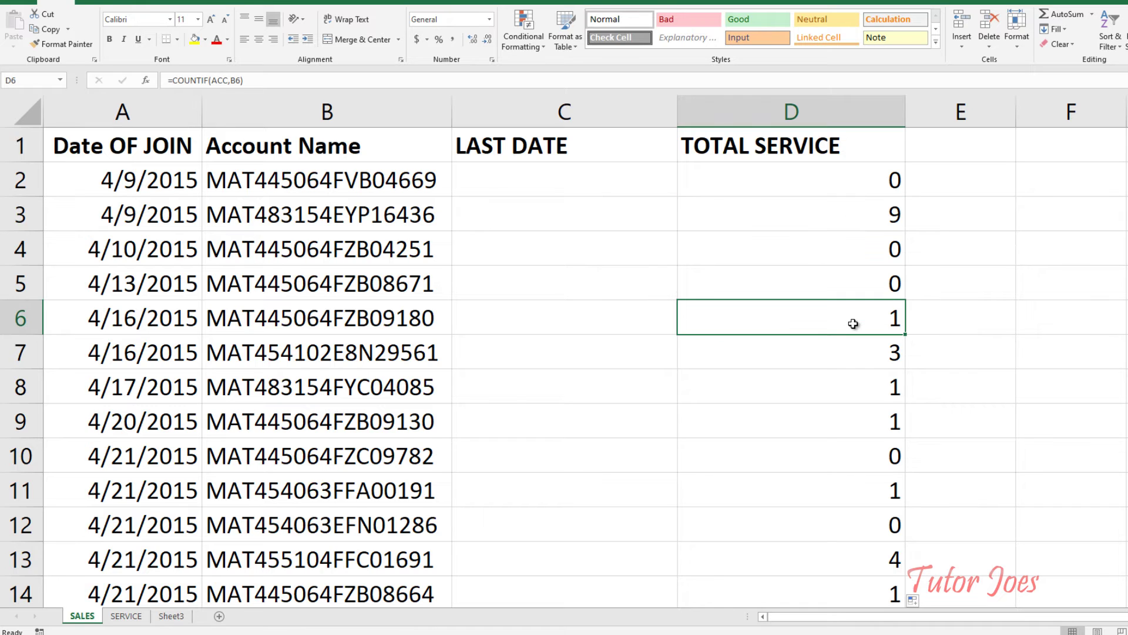
pyautogui.click(874, 350)
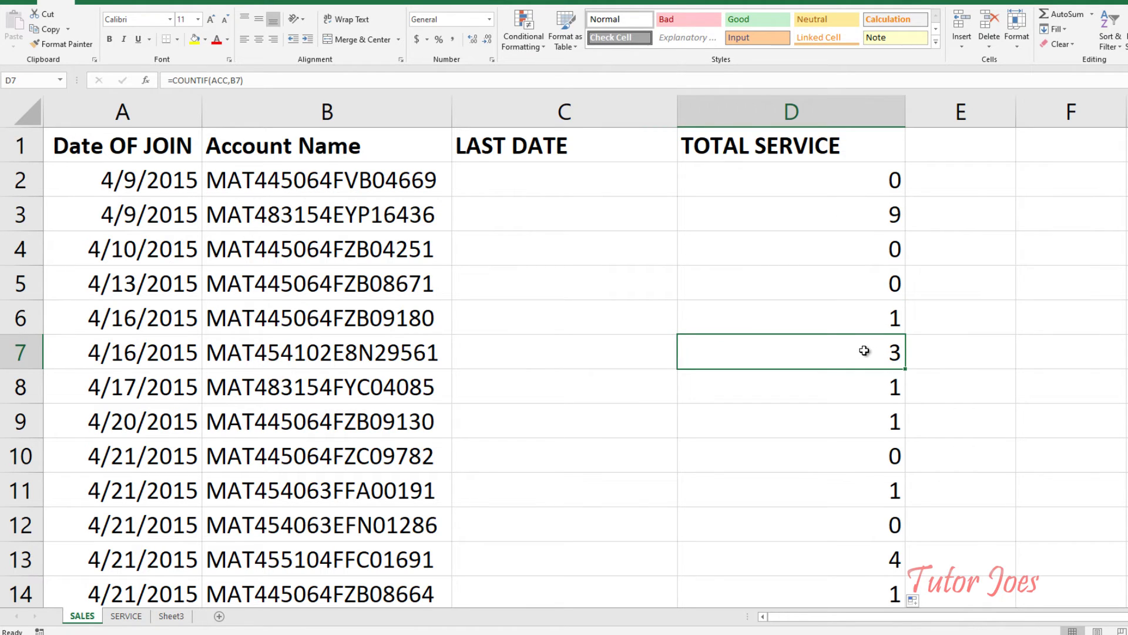
pyautogui.scroll(-5, 862, 359)
pyautogui.scroll(-2, 862, 360)
pyautogui.scroll(-1, 876, 259)
pyautogui.click(849, 253)
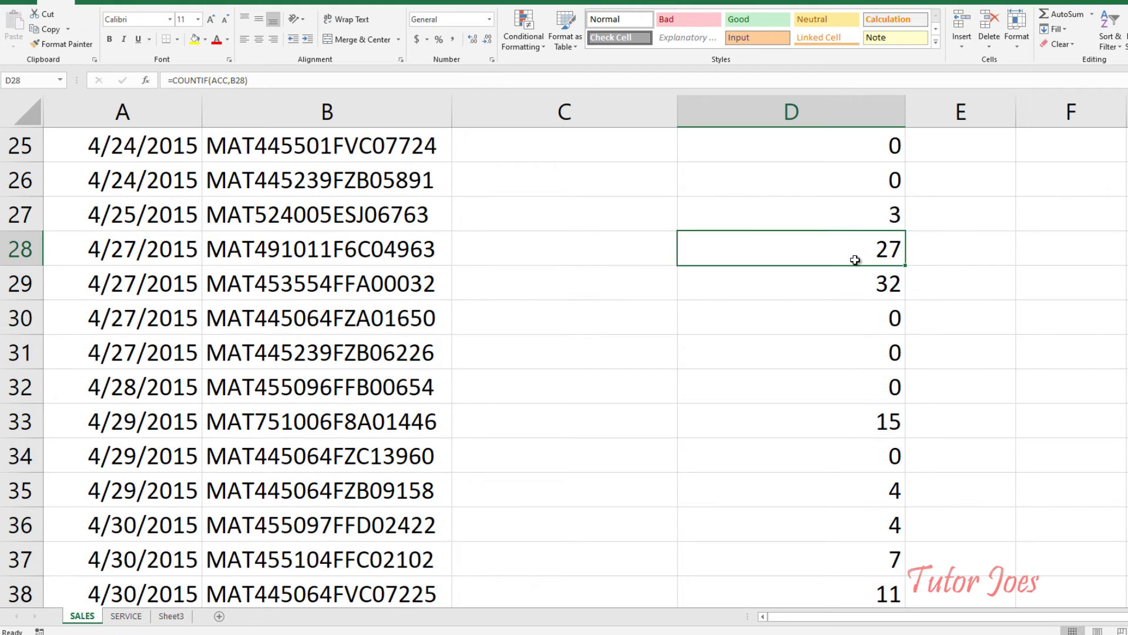
pyautogui.scroll(8, 830, 294)
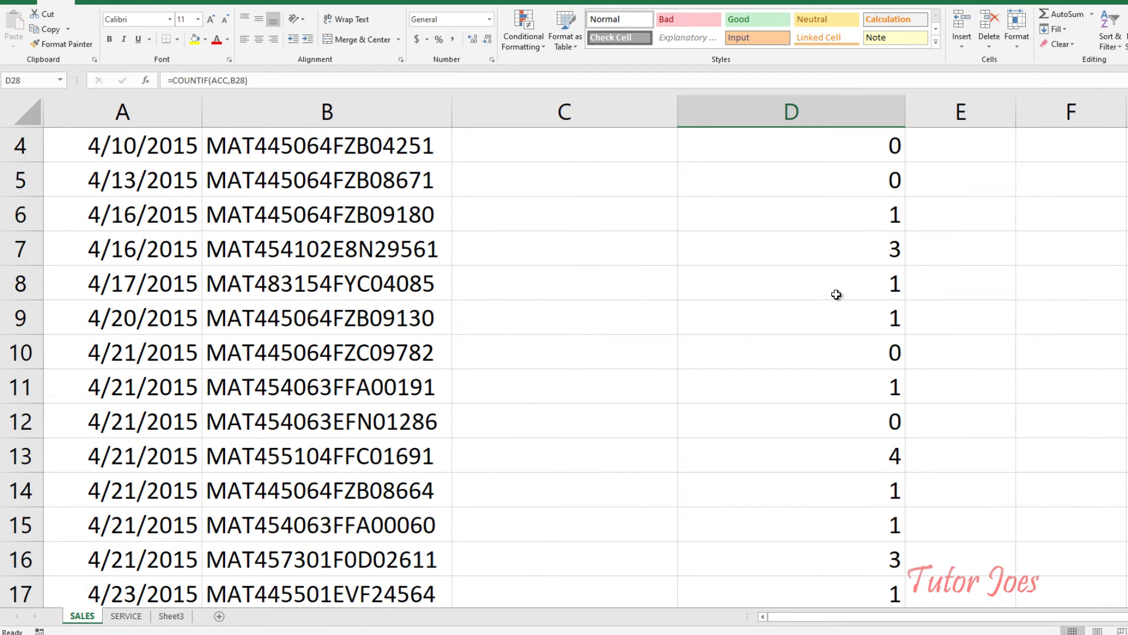
pyautogui.scroll(1, 835, 295)
pyautogui.click(317, 184)
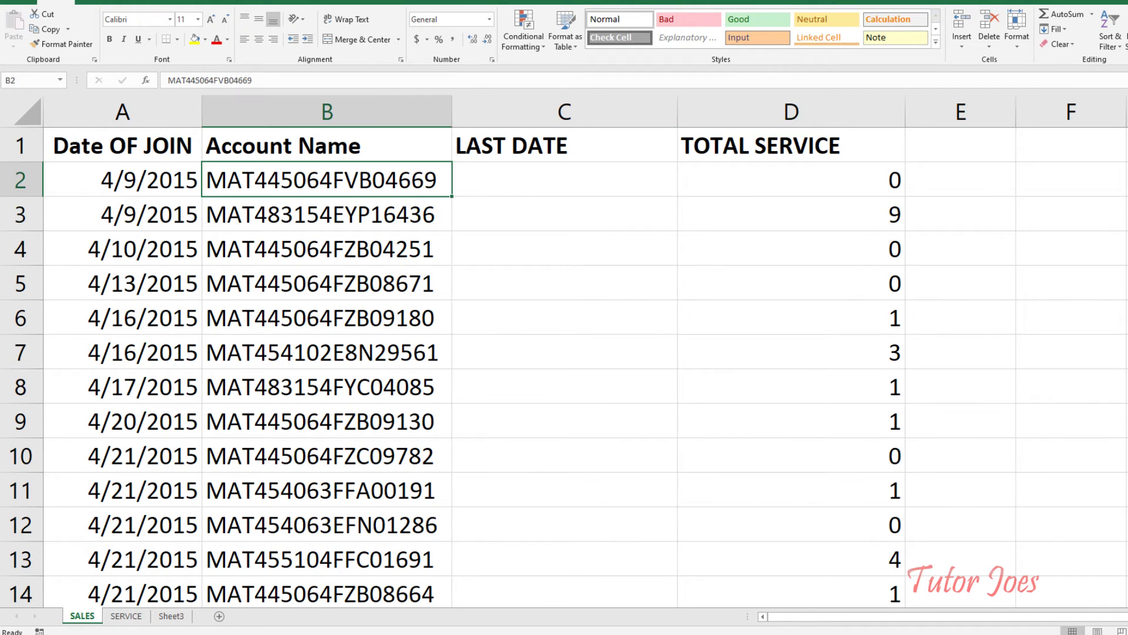
pyautogui.click(136, 617)
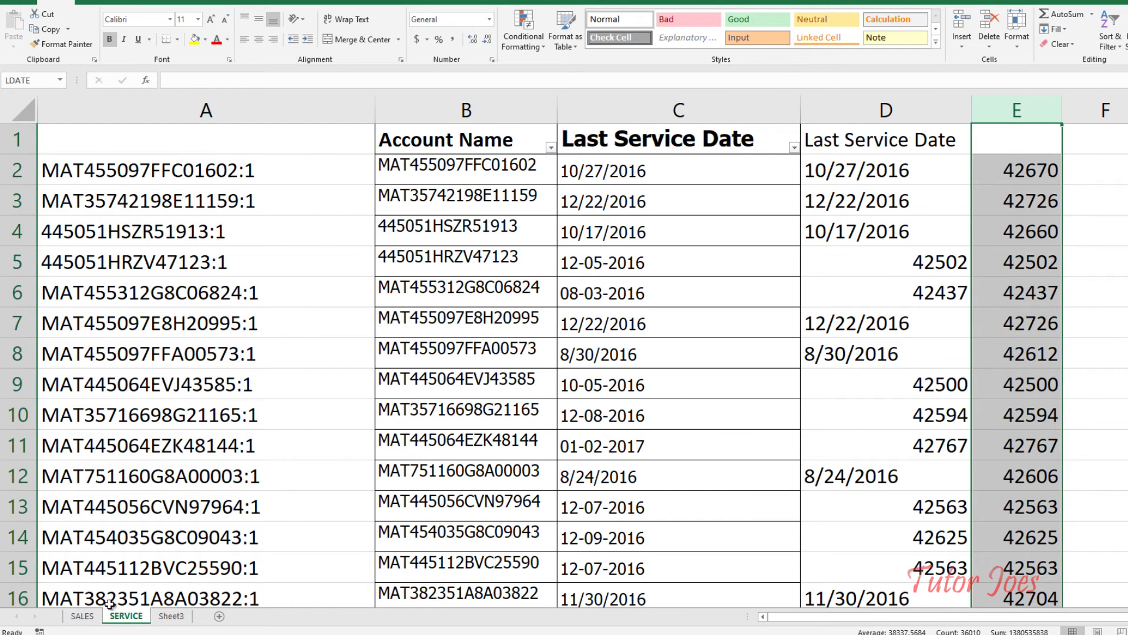
pyautogui.click(82, 616)
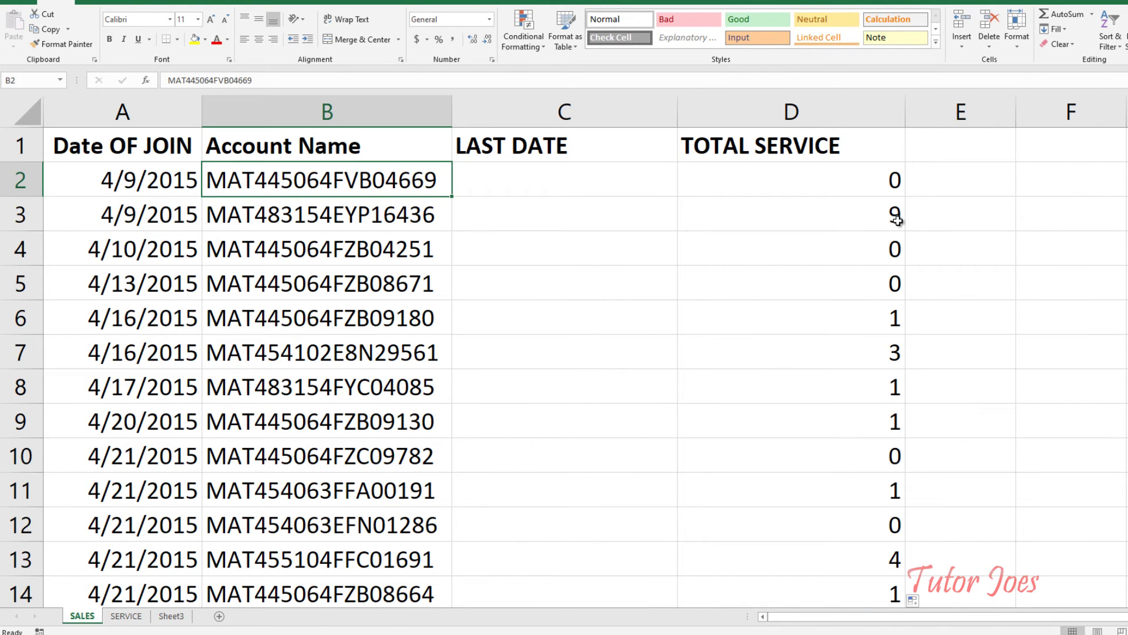
pyautogui.click(880, 207)
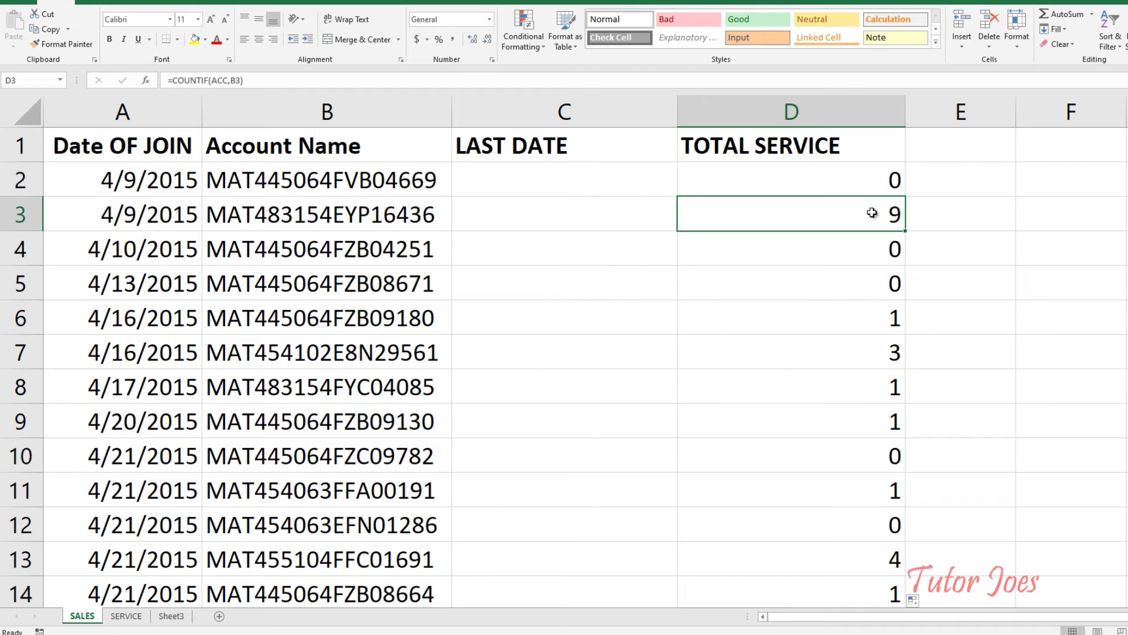
pyautogui.click(537, 213)
# Step: Abandon the half-typed lookup in C2 and insert an empty column before LAST DATE
pyautogui.click(515, 186)
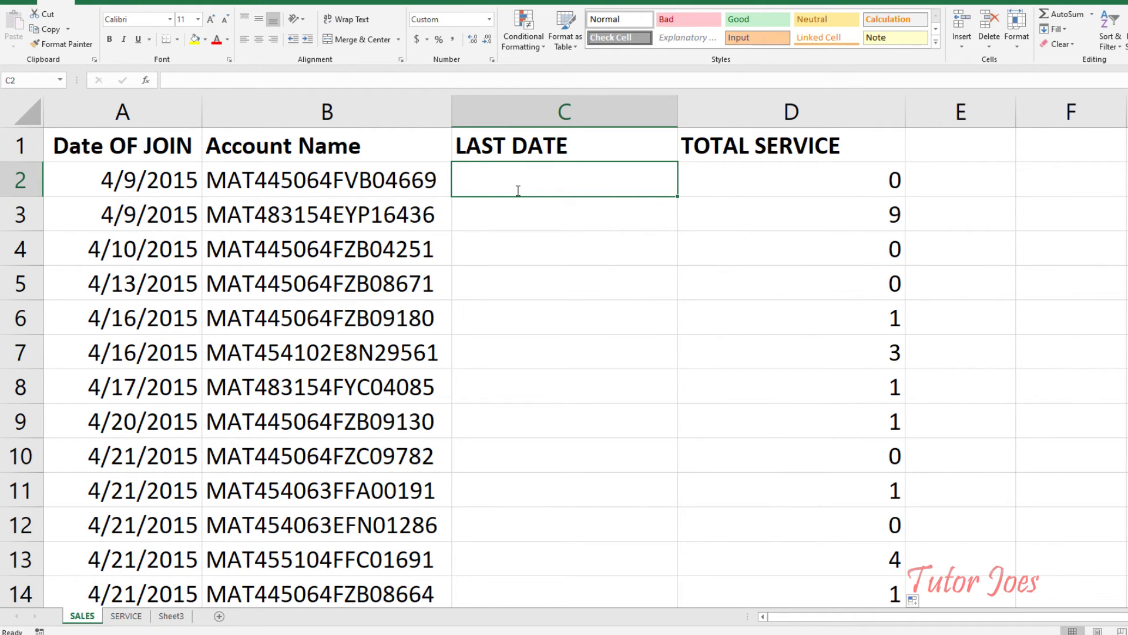
pyautogui.write('=vl')
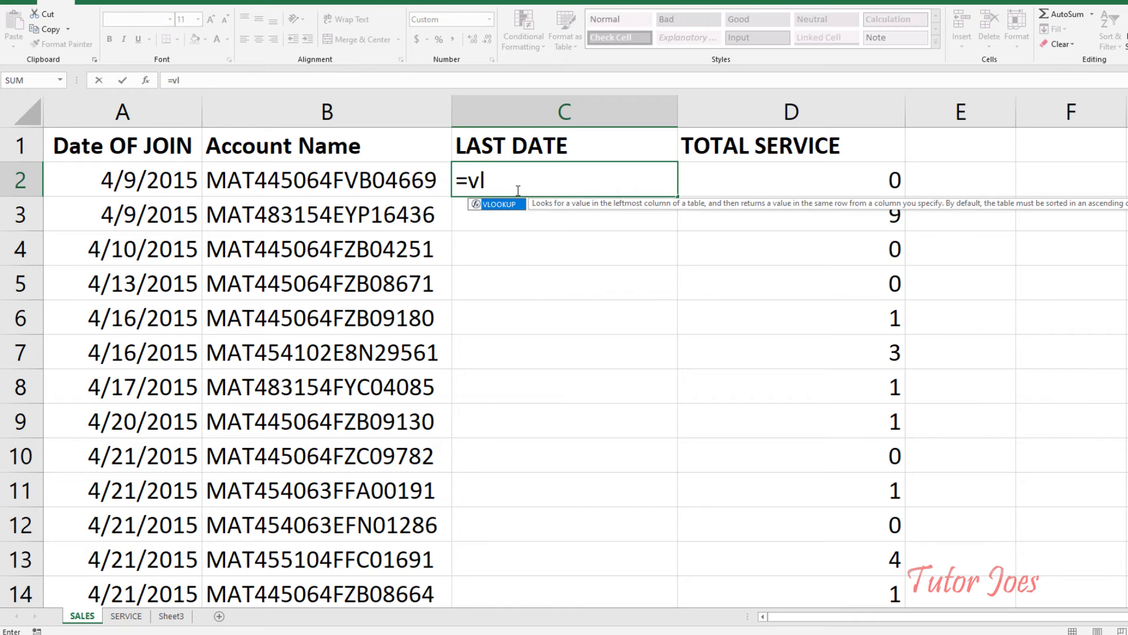
pyautogui.press('Escape')
pyautogui.press('Escape')
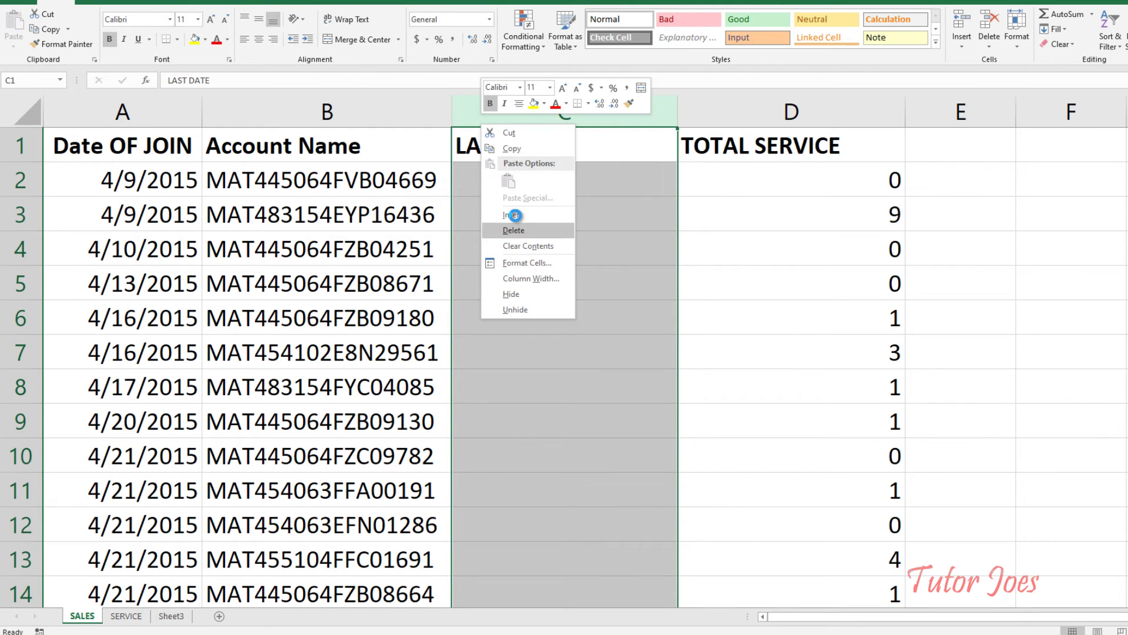
pyautogui.click(512, 214)
# Step: Enter the account-and-colon key =B2&":" in C2, fill it down, and widen column C
pyautogui.write('=')
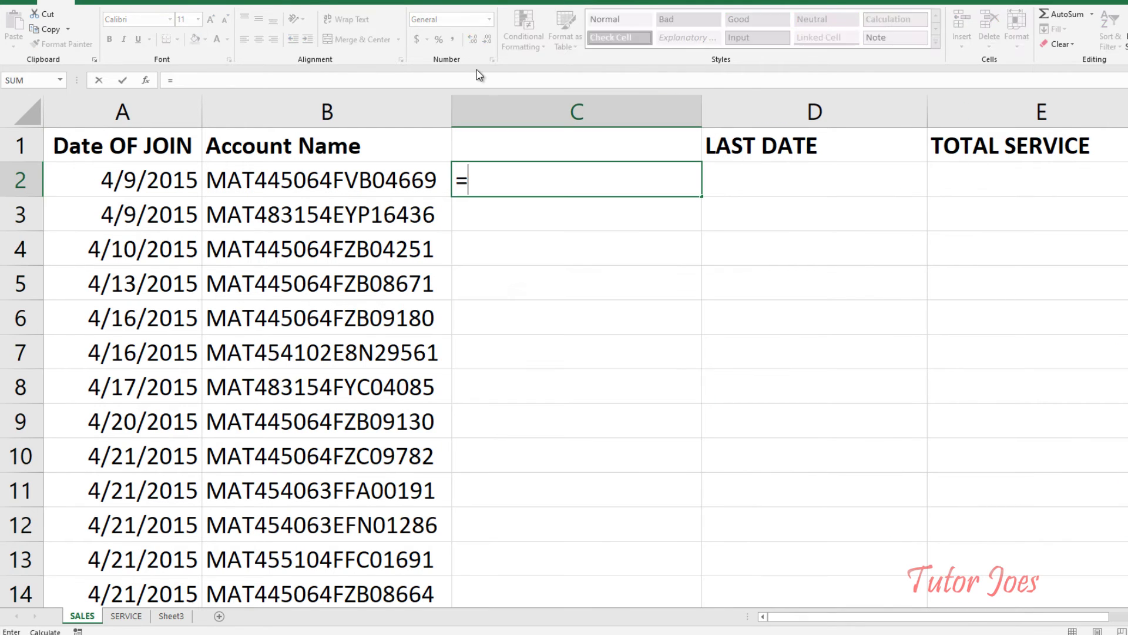
pyautogui.write('v')
pyautogui.press('BackSpace')
pyautogui.click(347, 184)
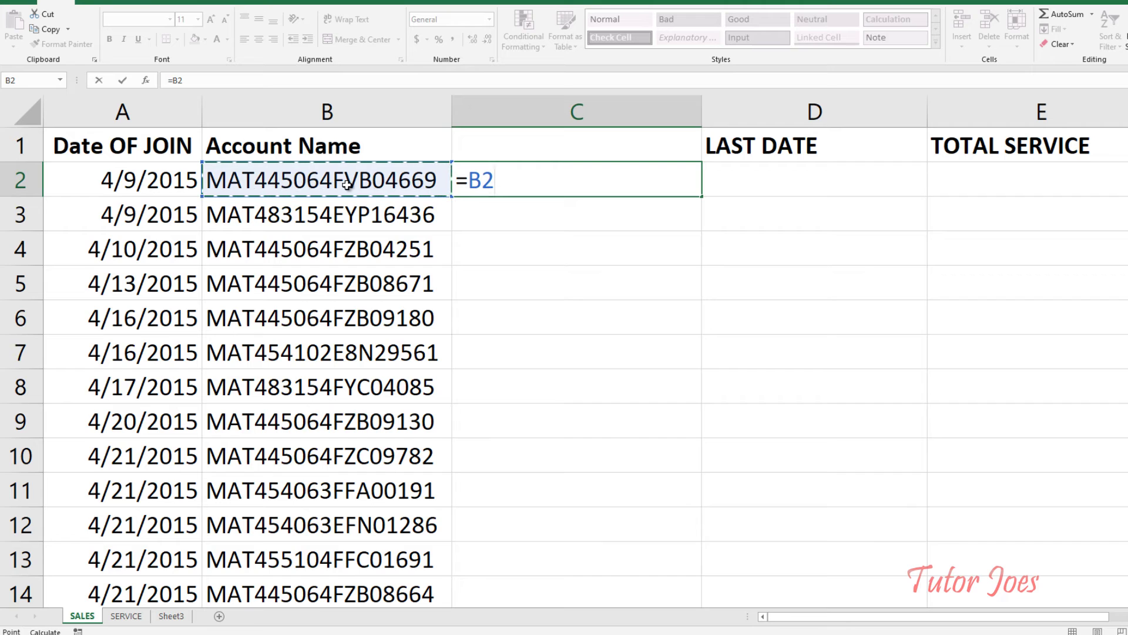
pyautogui.write('&":')
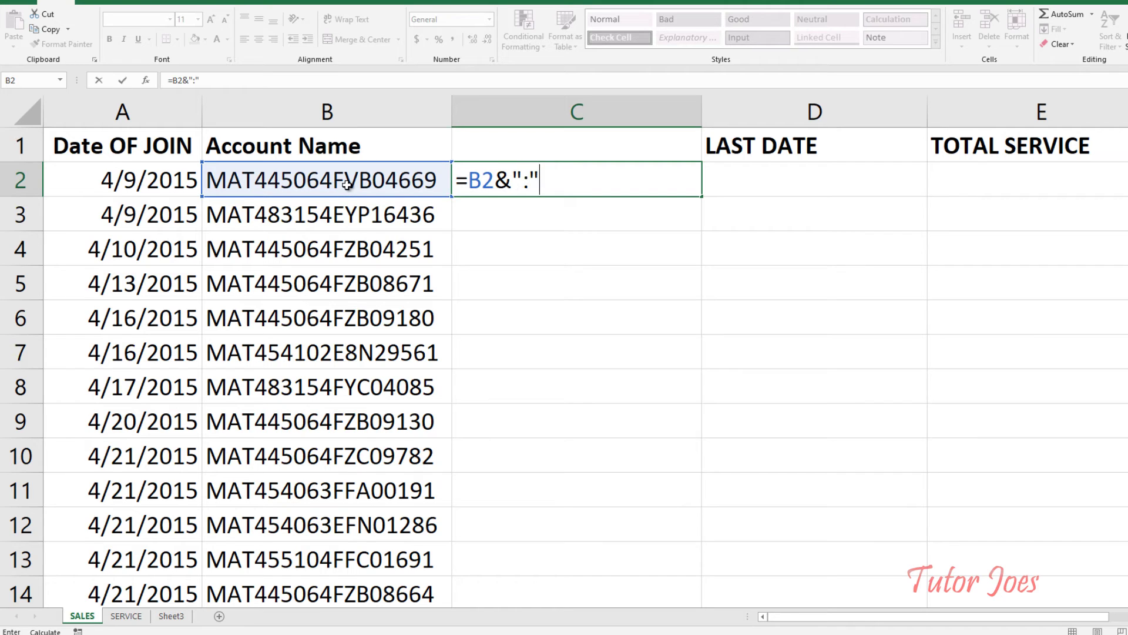
pyautogui.click(1059, 190)
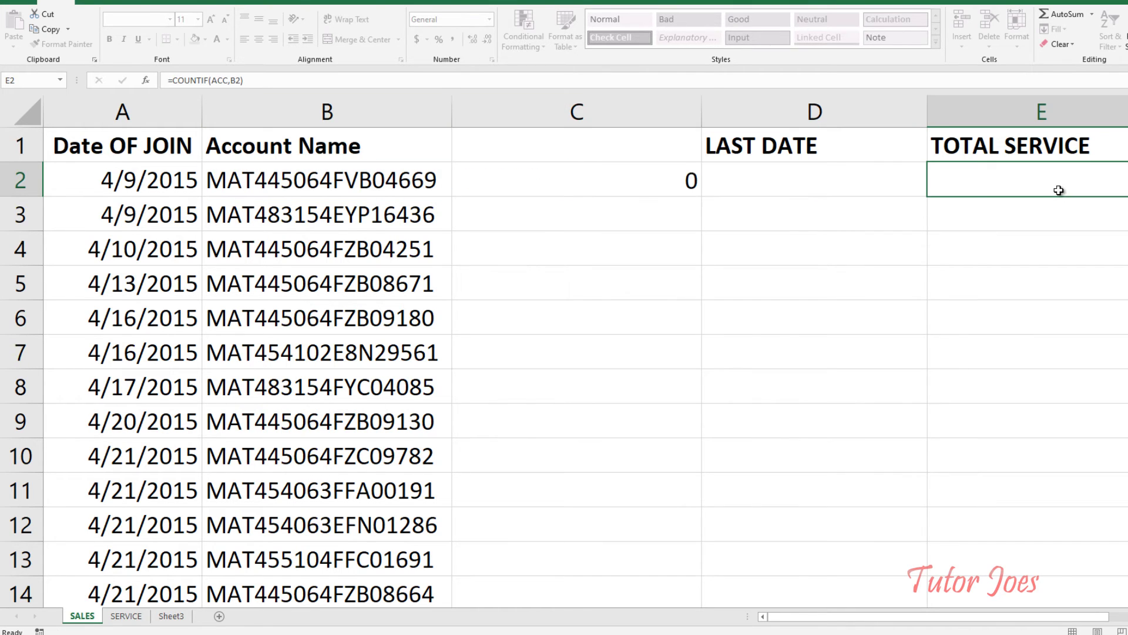
pyautogui.press('Return')
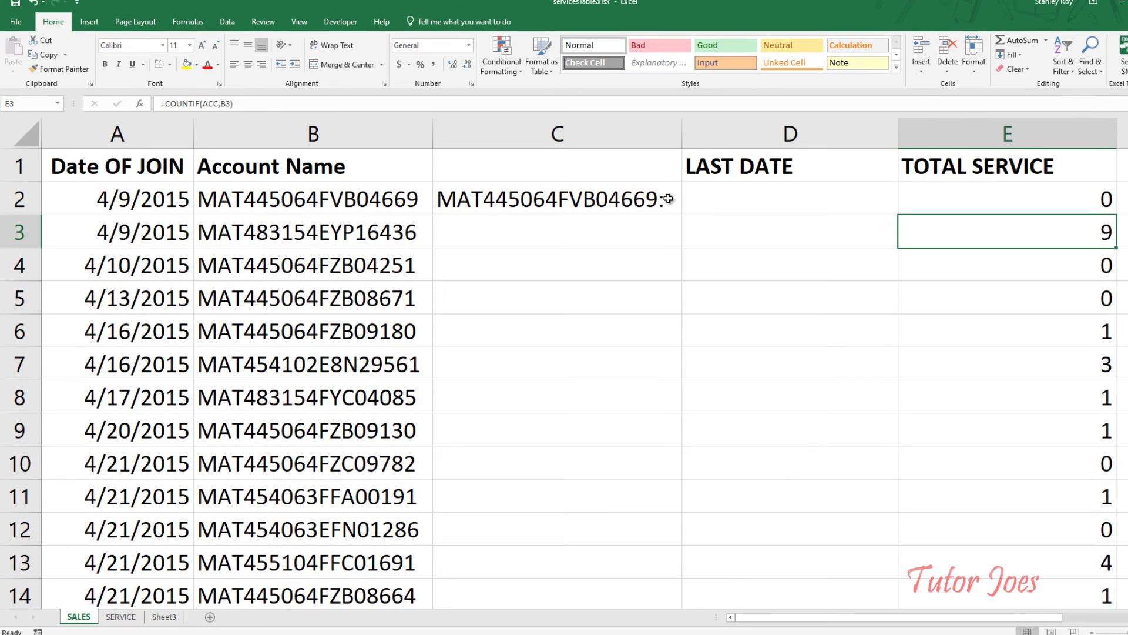
pyautogui.click(667, 200)
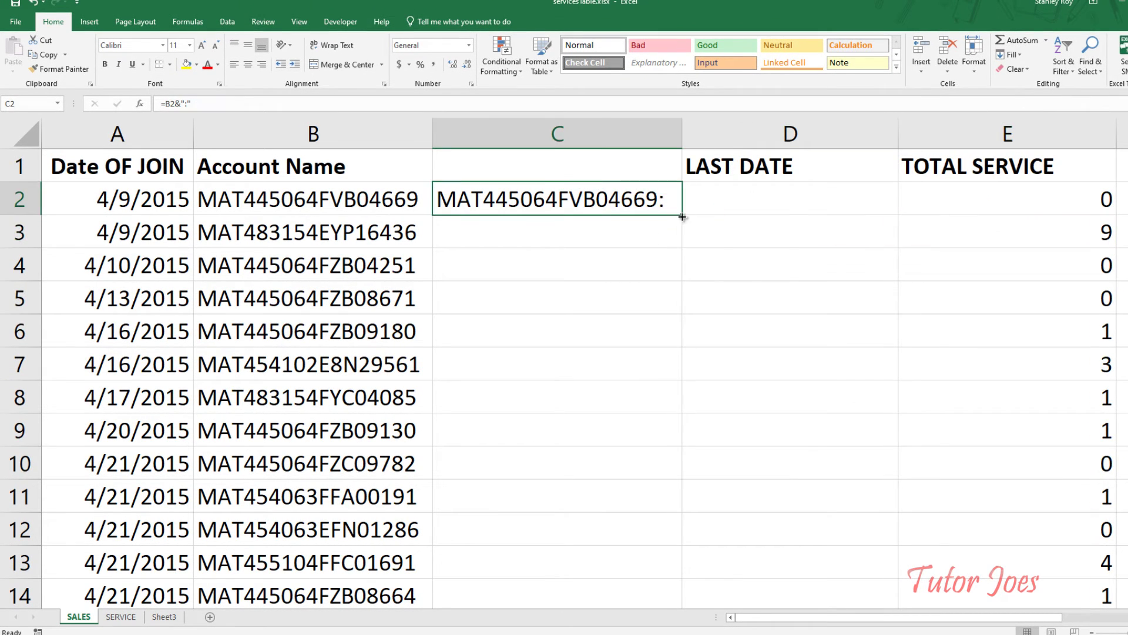
pyautogui.doubleClick(682, 215)
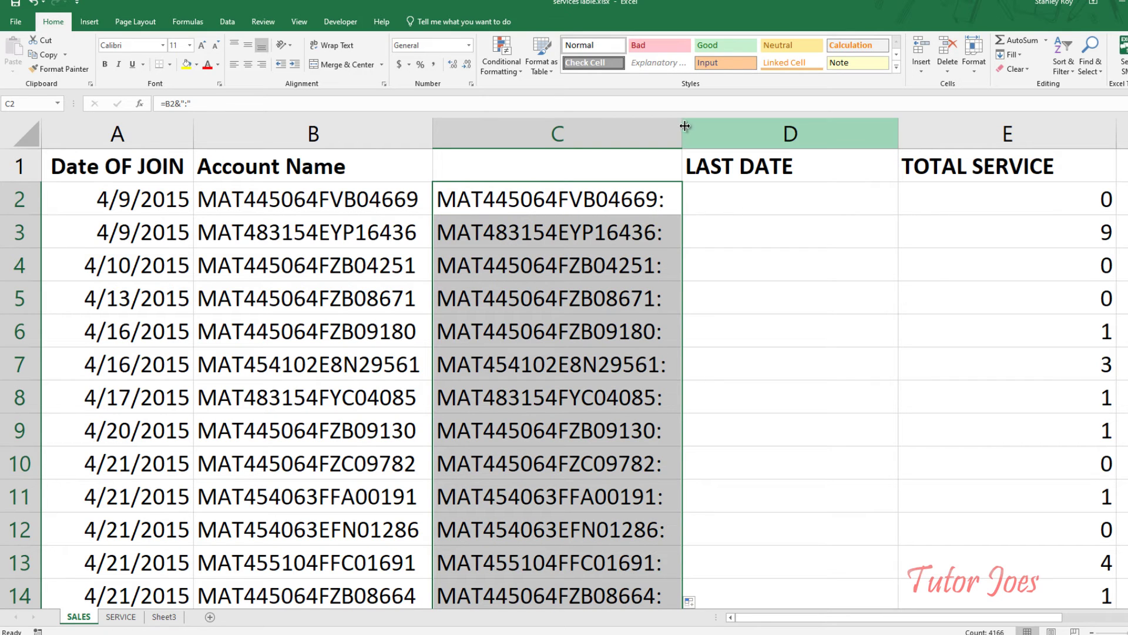
pyautogui.moveTo(682, 133); pyautogui.dragTo(707, 133)
# Step: Extend the C2 key to =B2&":"&E2 with the TOTAL SERVICE count and fill it down
pyautogui.doubleClick(604, 213)
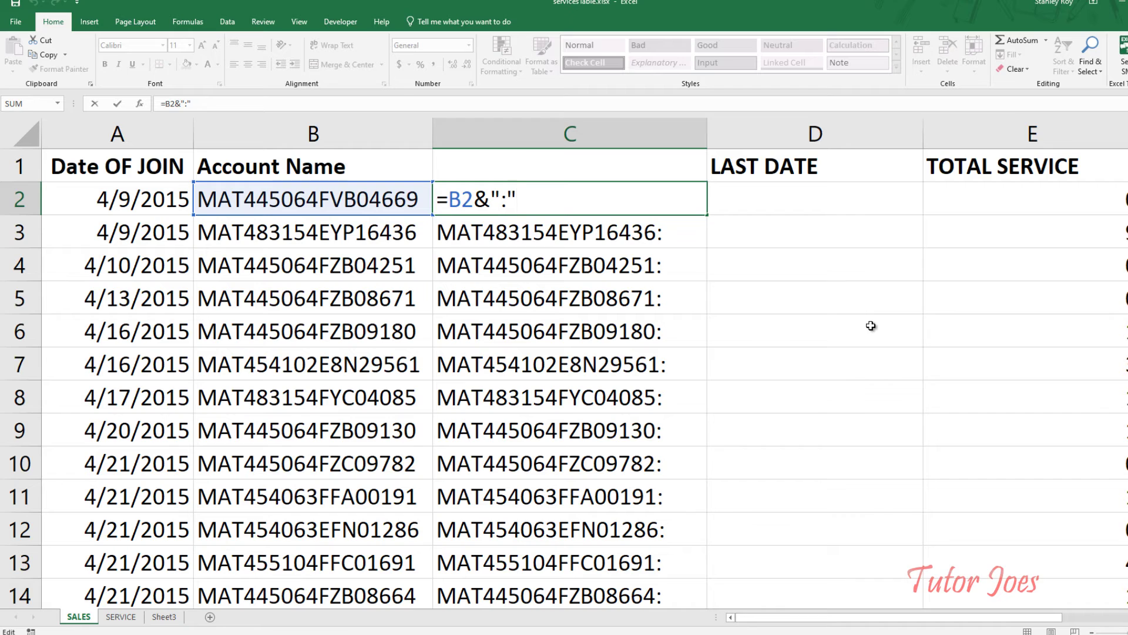
pyautogui.write('&')
pyautogui.click(1061, 222)
pyautogui.click(1055, 200)
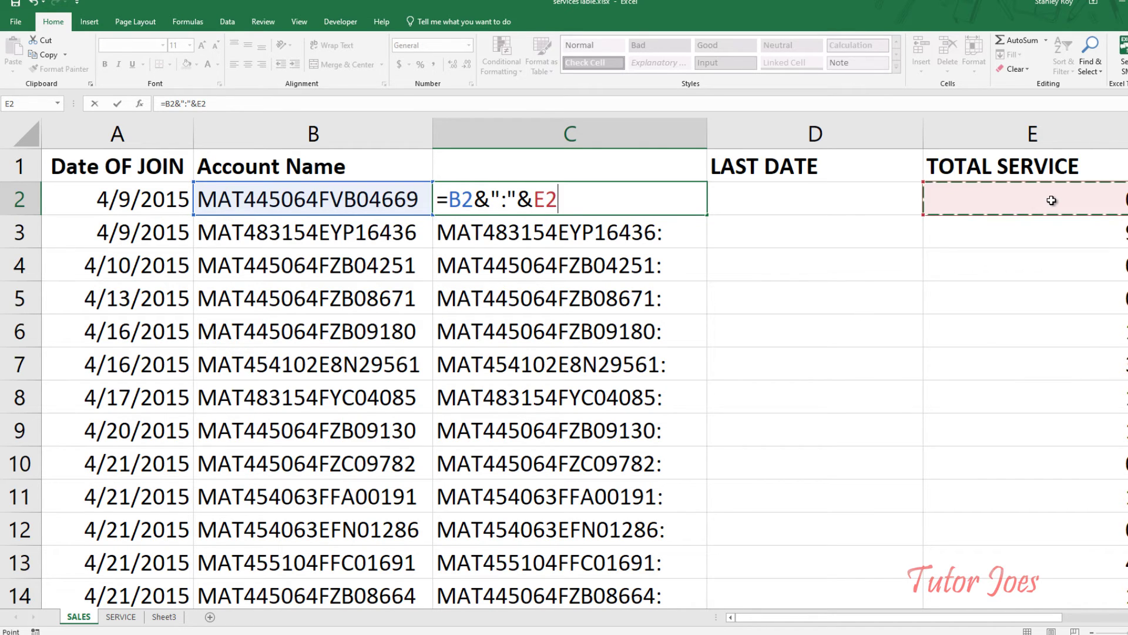
pyautogui.press('Return')
pyautogui.click(614, 206)
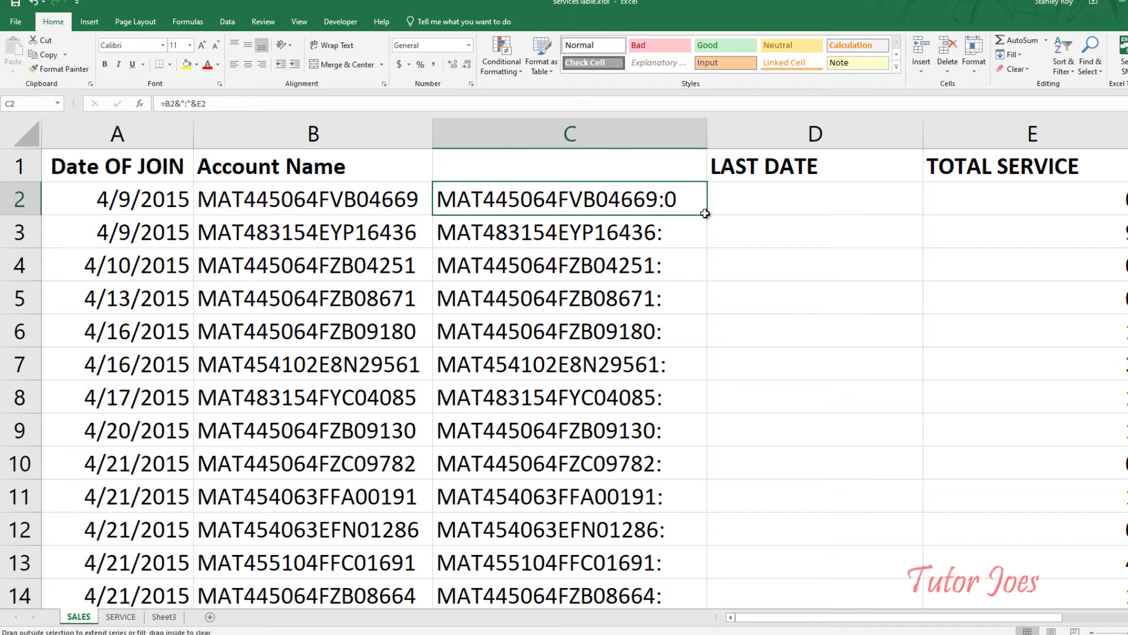
pyautogui.doubleClick(705, 215)
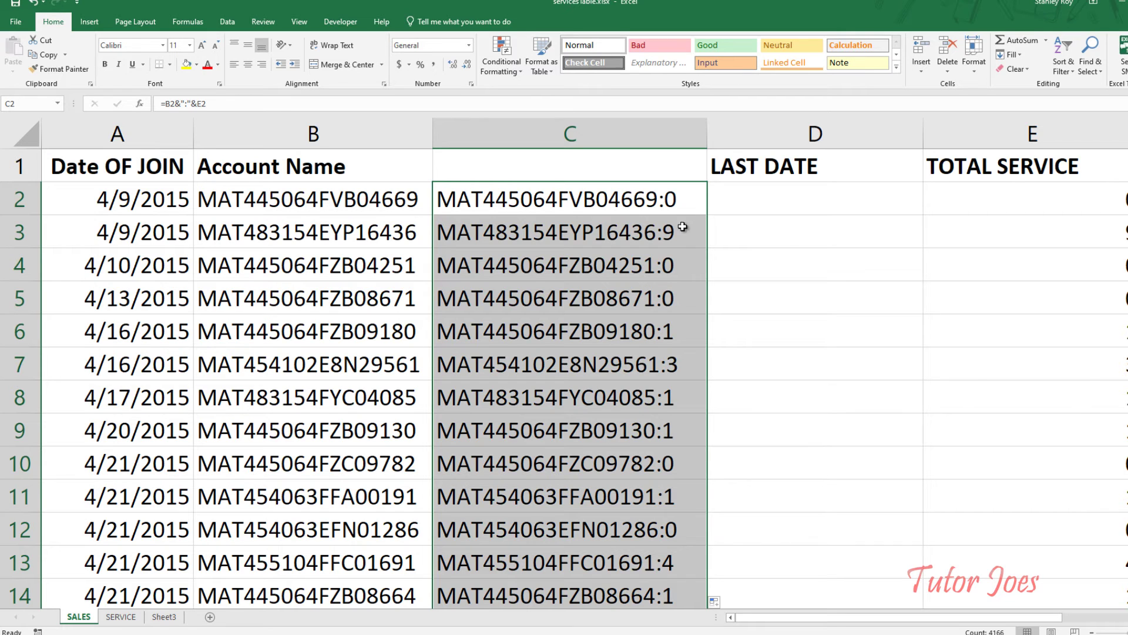
# Step: Check the row 3 key against E3 and compare with the SERVICE sheet's key column
pyautogui.click(638, 231)
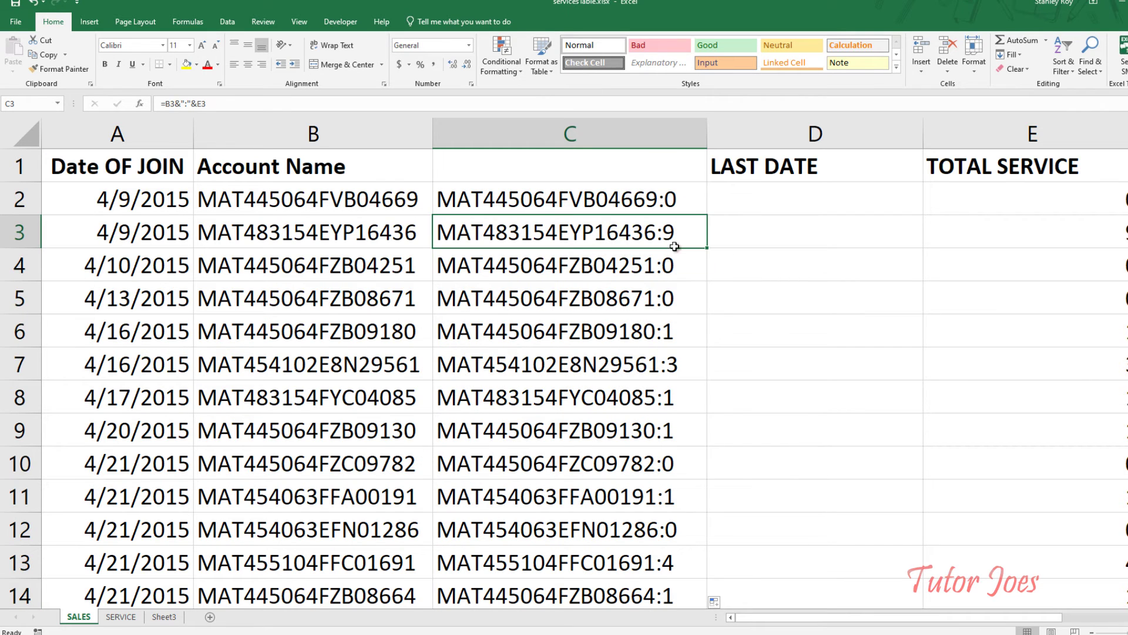
pyautogui.click(1113, 232)
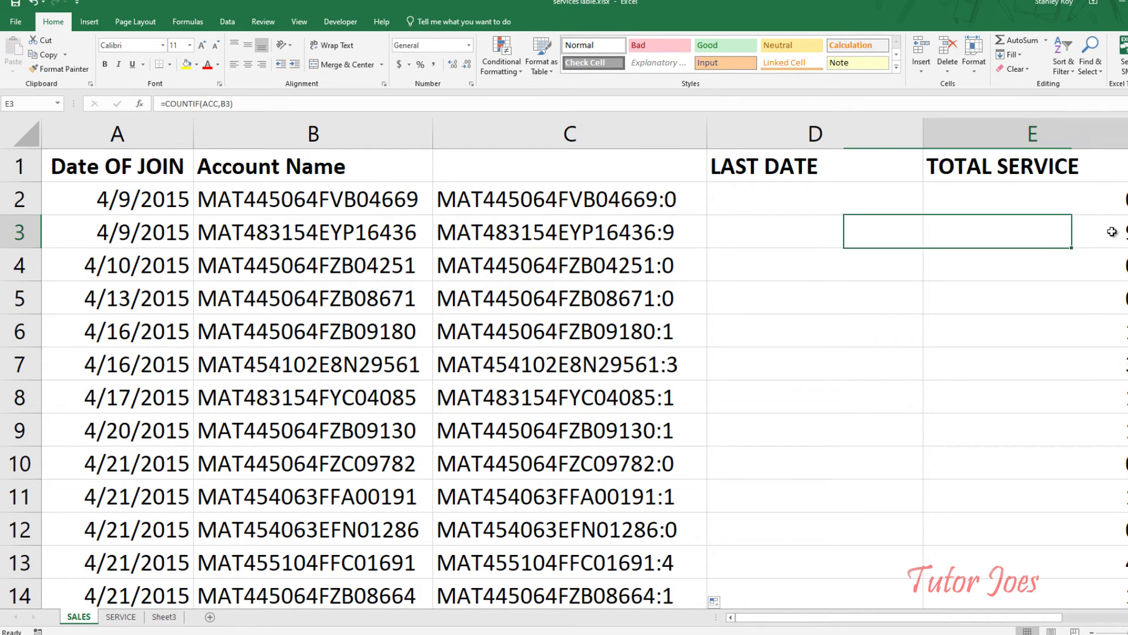
pyautogui.click(632, 227)
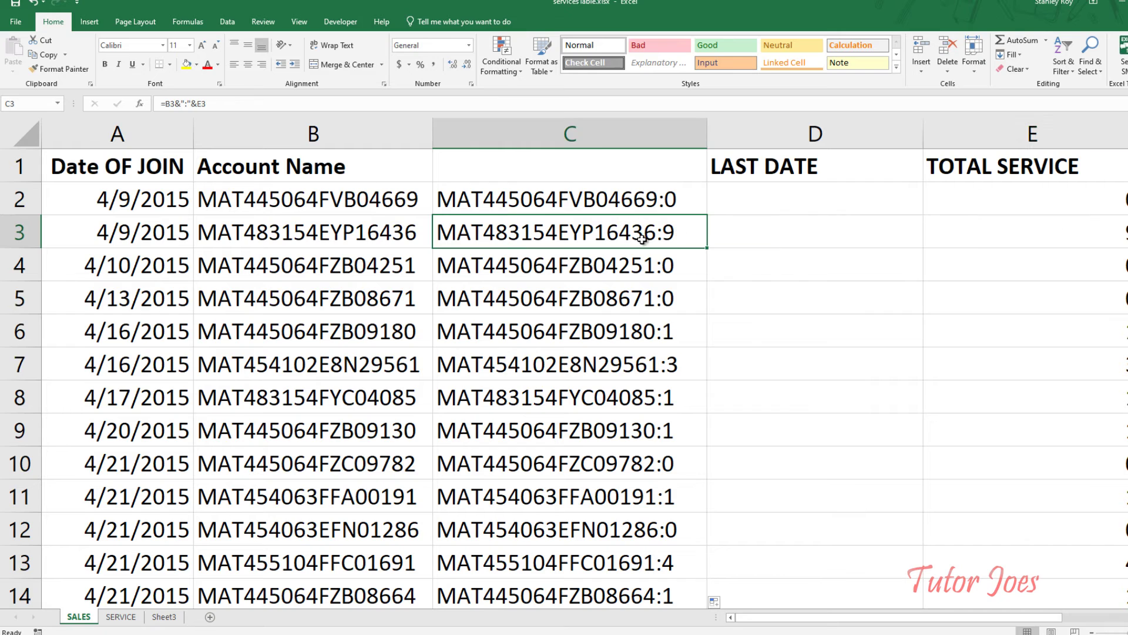
pyautogui.click(118, 614)
pyautogui.click(241, 426)
pyautogui.scroll(-5, 249, 433)
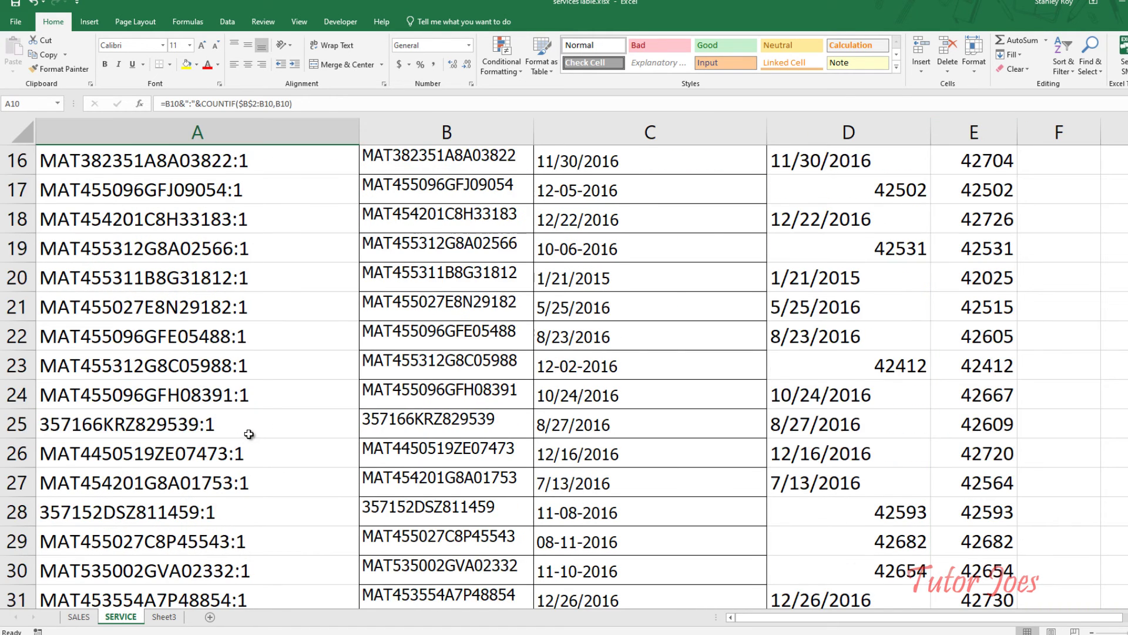
pyautogui.scroll(-5, 249, 434)
pyautogui.click(79, 618)
# Step: Begin a VLOOKUP in D2 using C2 and the SERVICE range, then delete it
pyautogui.click(759, 214)
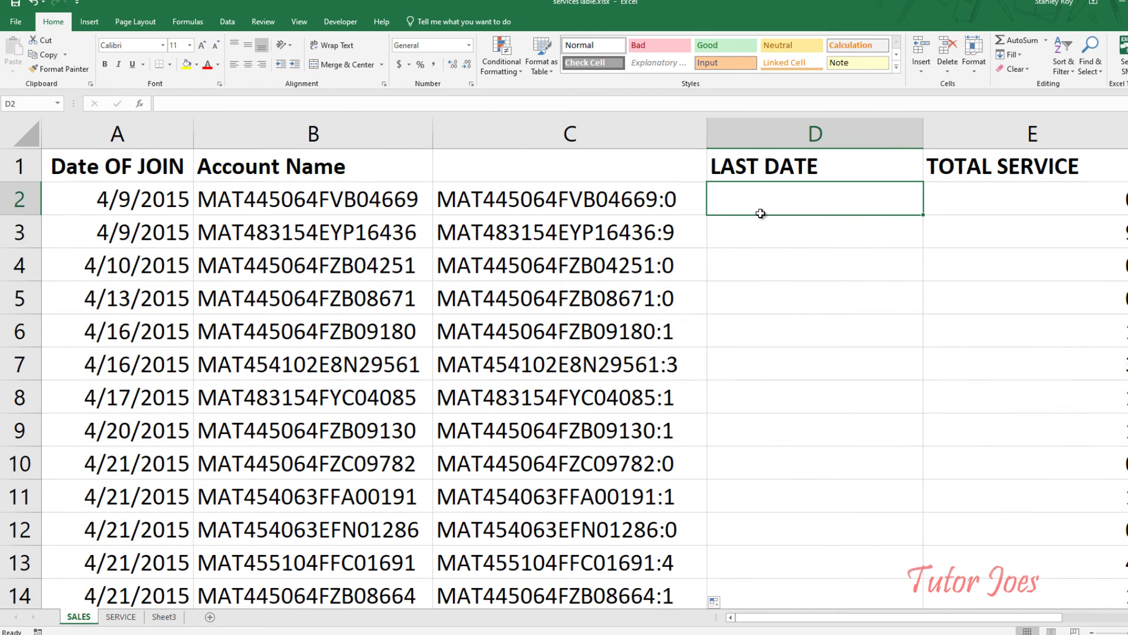
pyautogui.write('=')
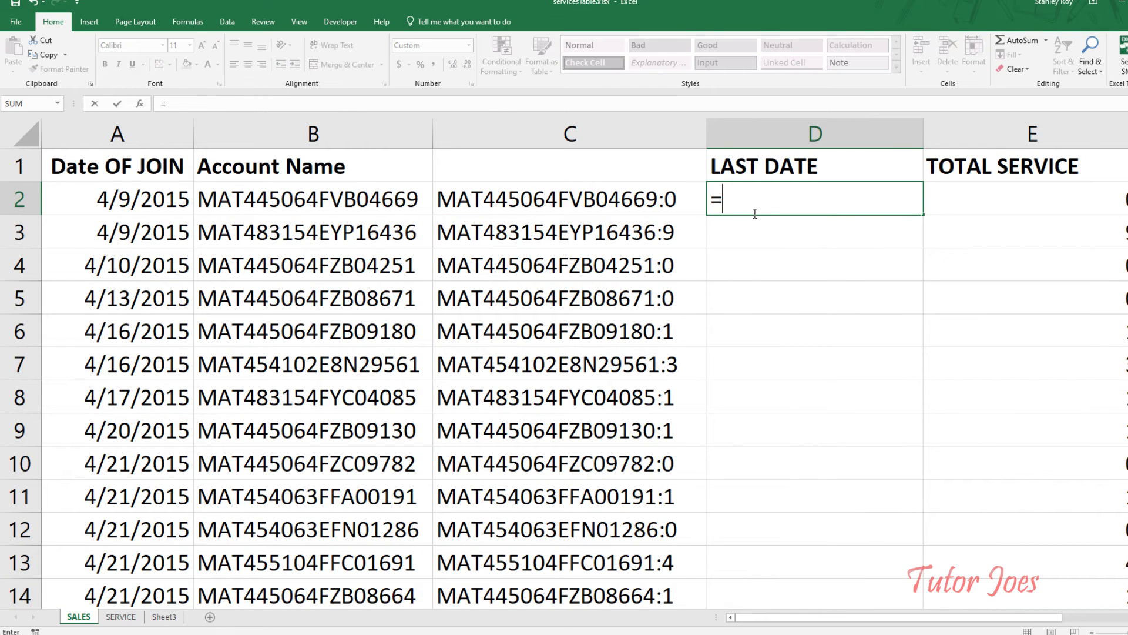
pyautogui.write('vl')
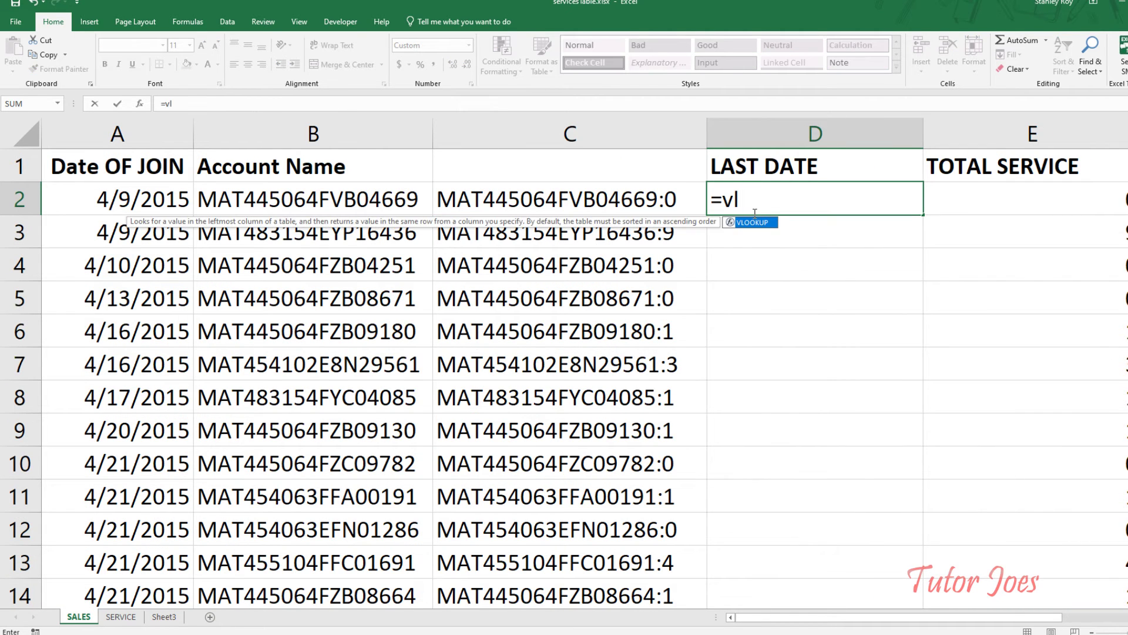
pyautogui.press('Tab')
pyautogui.press('Left')
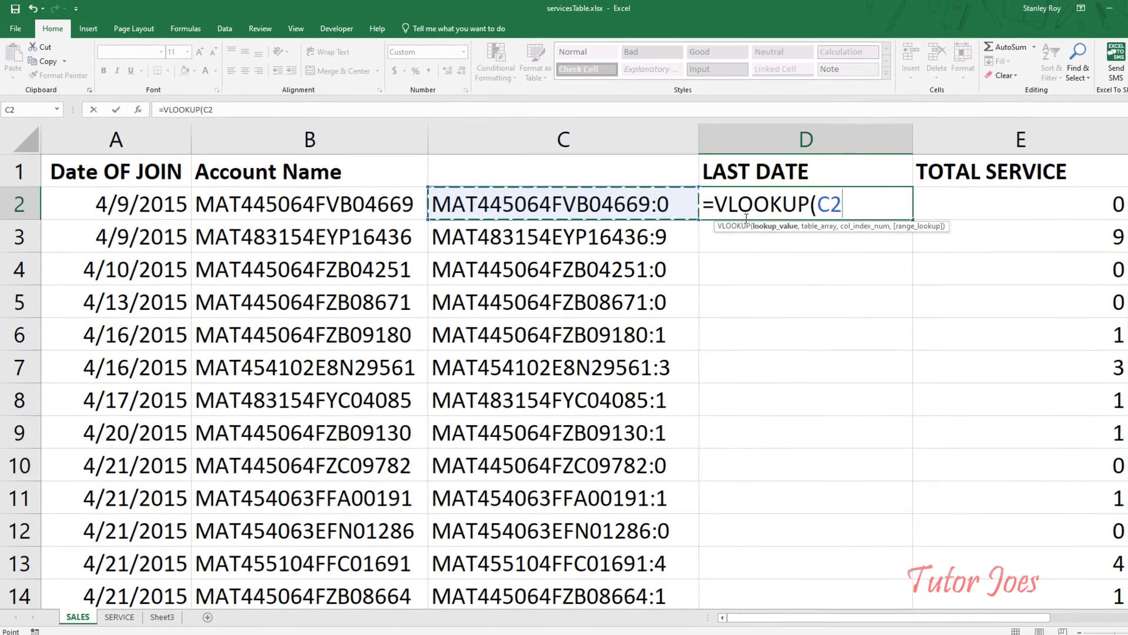
pyautogui.write(',ser')
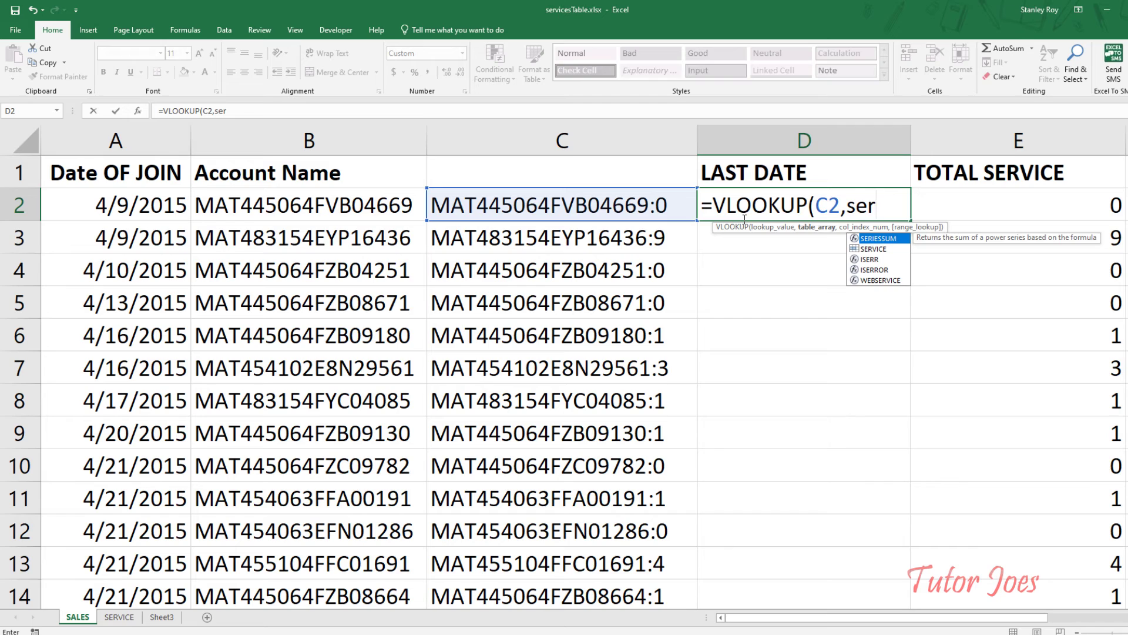
pyautogui.write('vice')
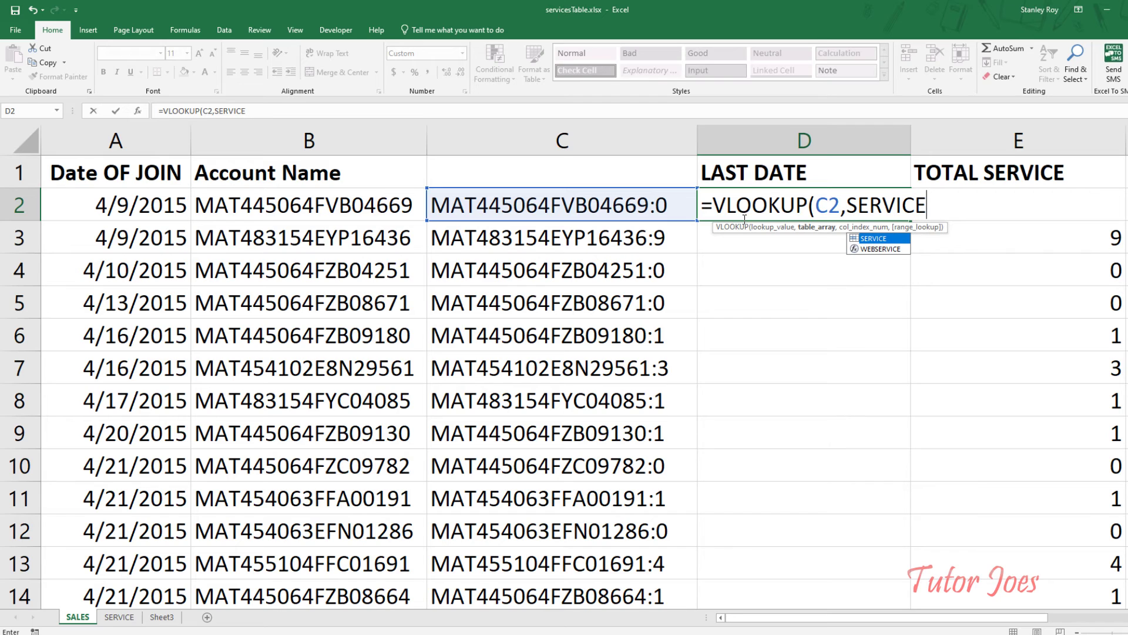
pyautogui.write(',')
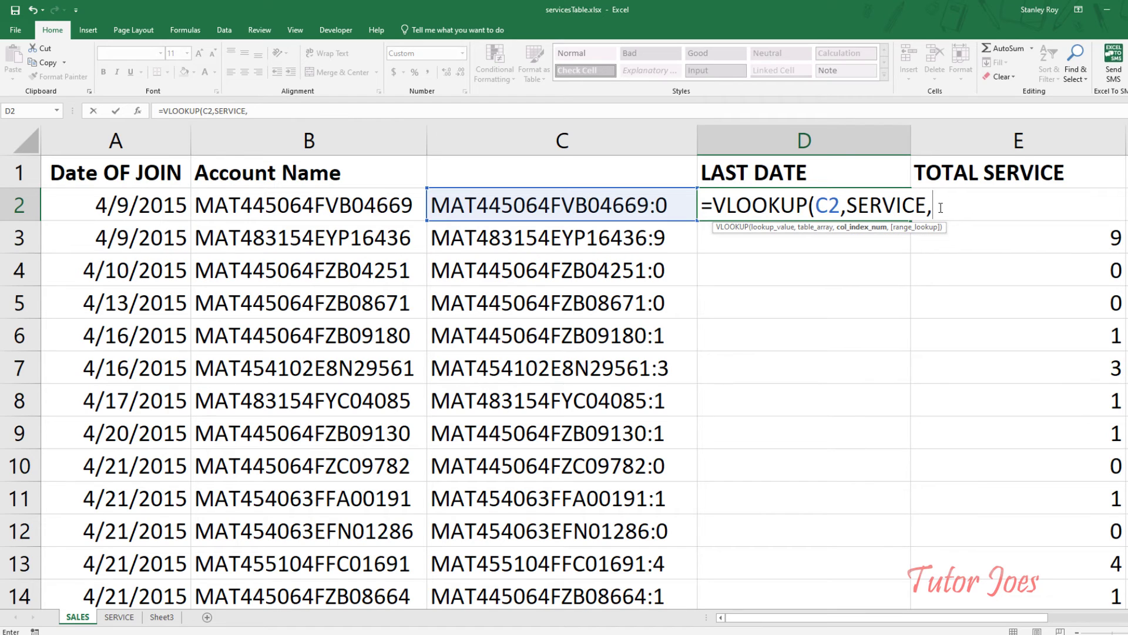
pyautogui.moveTo(941, 207); pyautogui.dragTo(614, 211)
pyautogui.press('BackSpace')
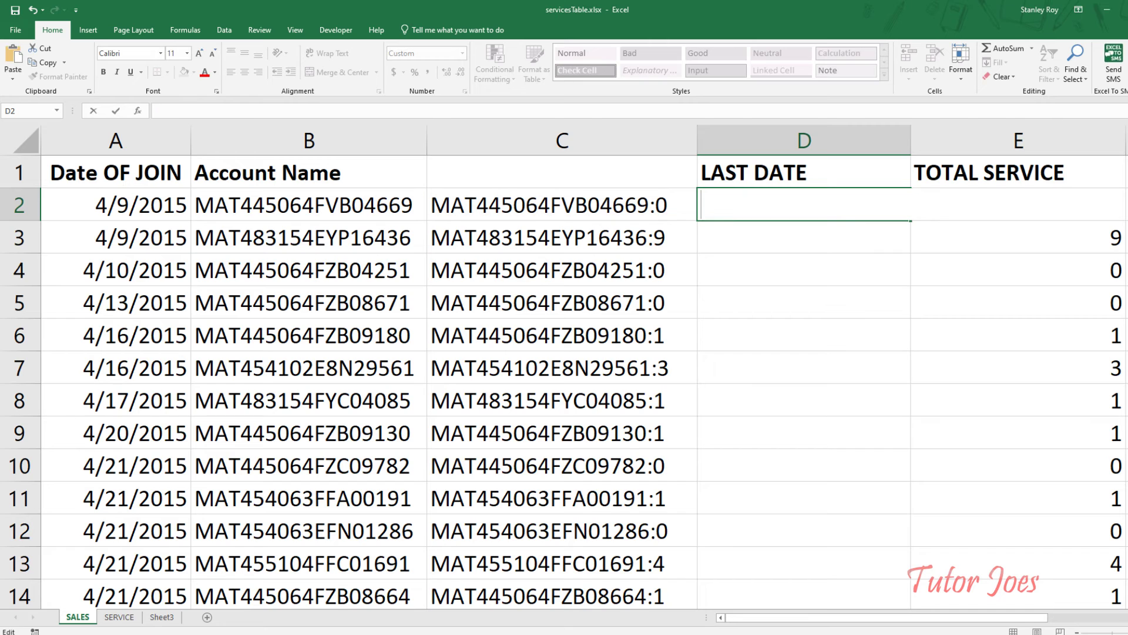
pyautogui.press('Escape')
# Step: Enter =VLOOKUP(C2,SERVICE,5,0) in D2 and fill it down the LAST DATE column
pyautogui.click(119, 616)
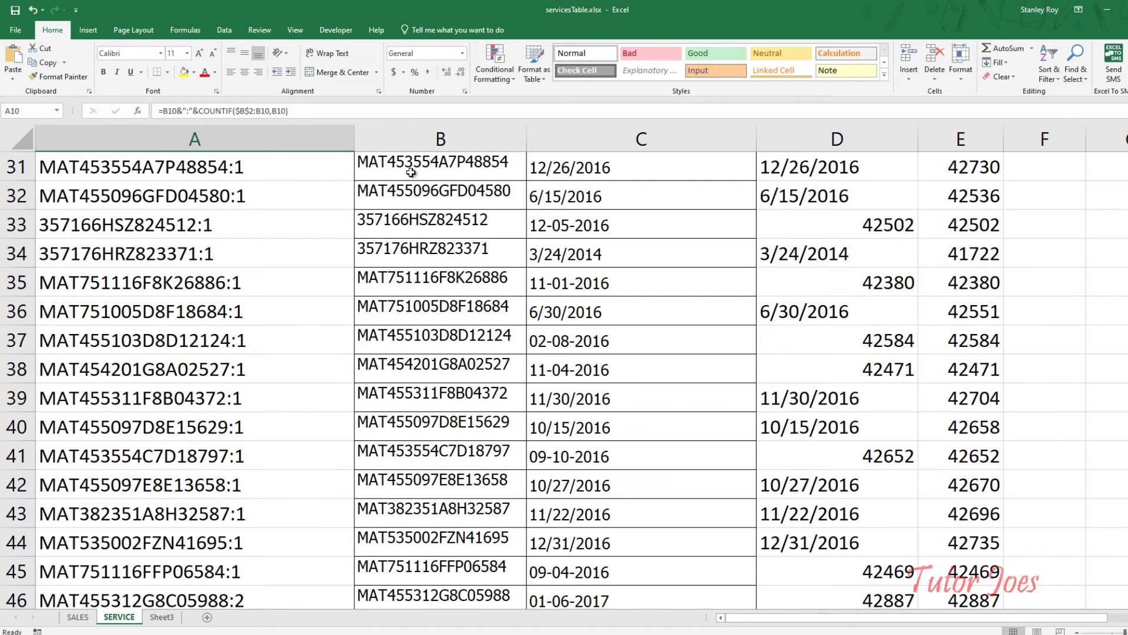
pyautogui.press('Right')
pyautogui.press('Right')
pyautogui.press('Right')
pyautogui.press('Right')
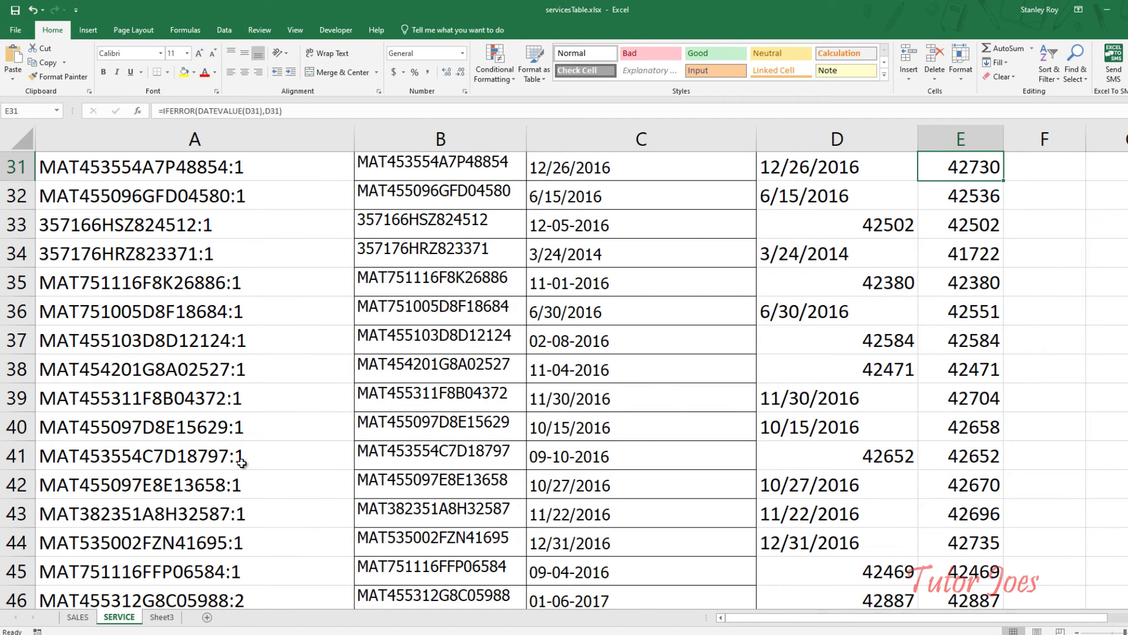
pyautogui.click(78, 616)
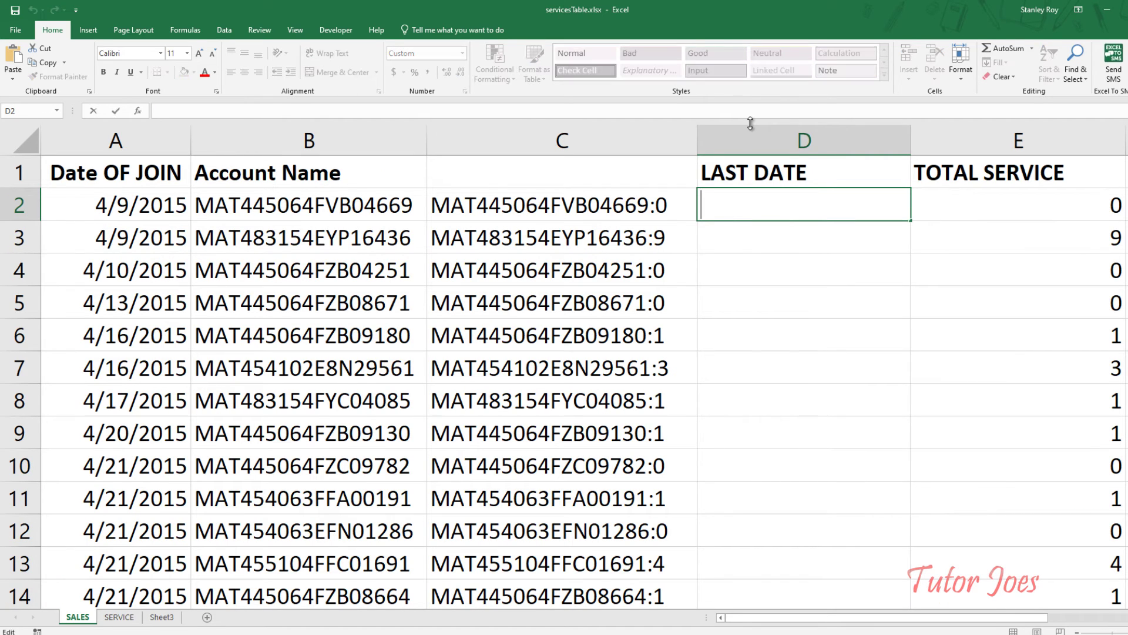
pyautogui.write('=VLOOKUP(C2,SERVICE,')
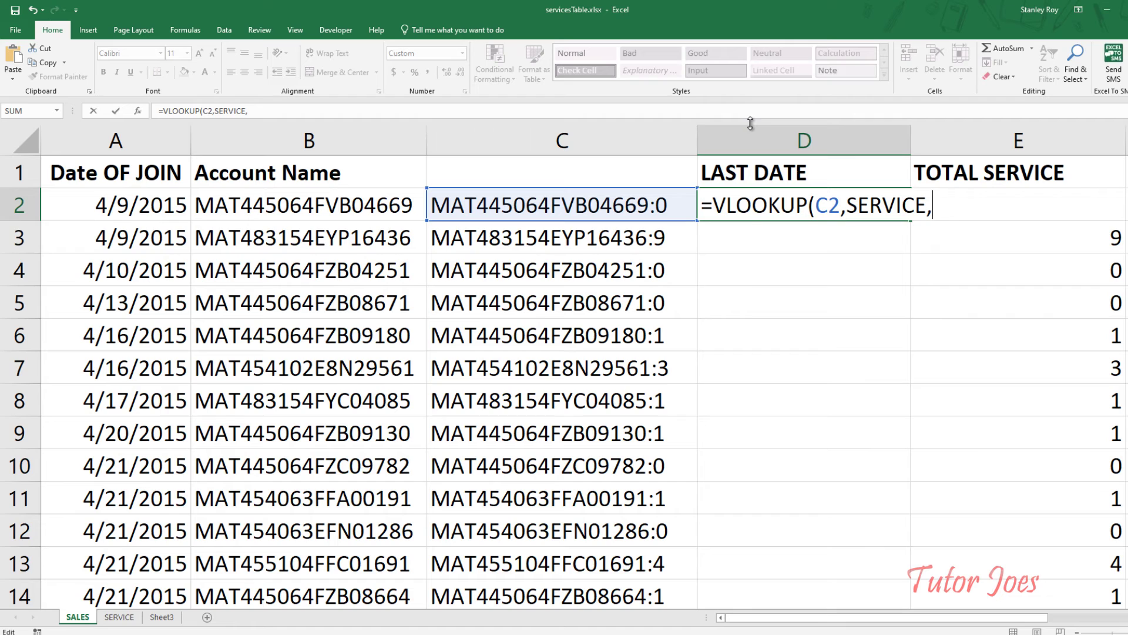
pyautogui.write('5,0')
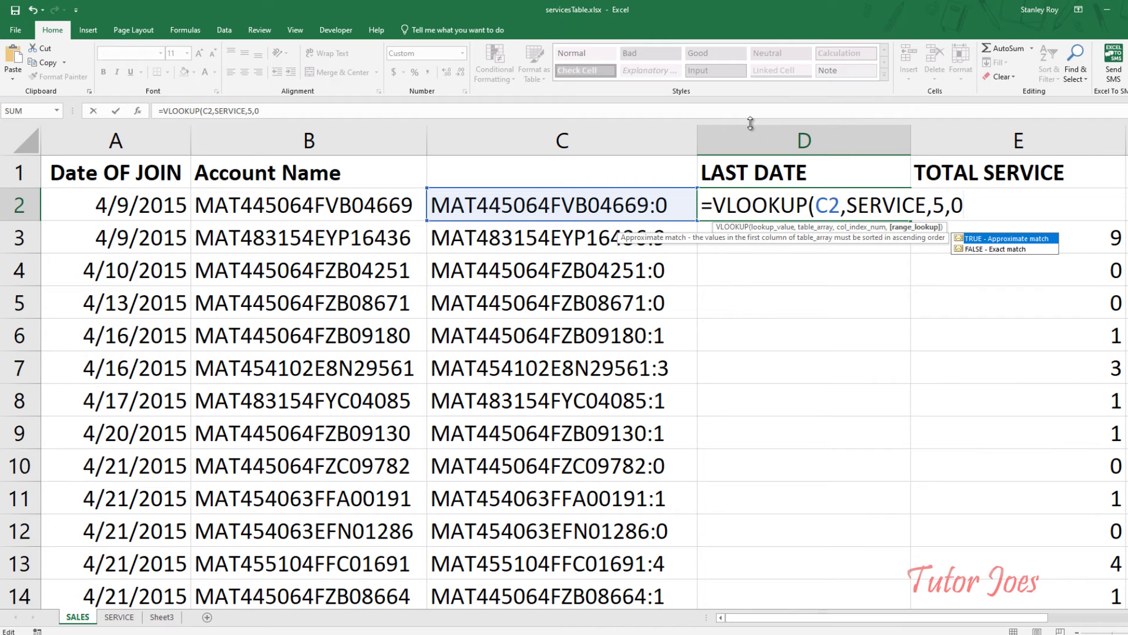
pyautogui.write(')')
pyautogui.press('Return')
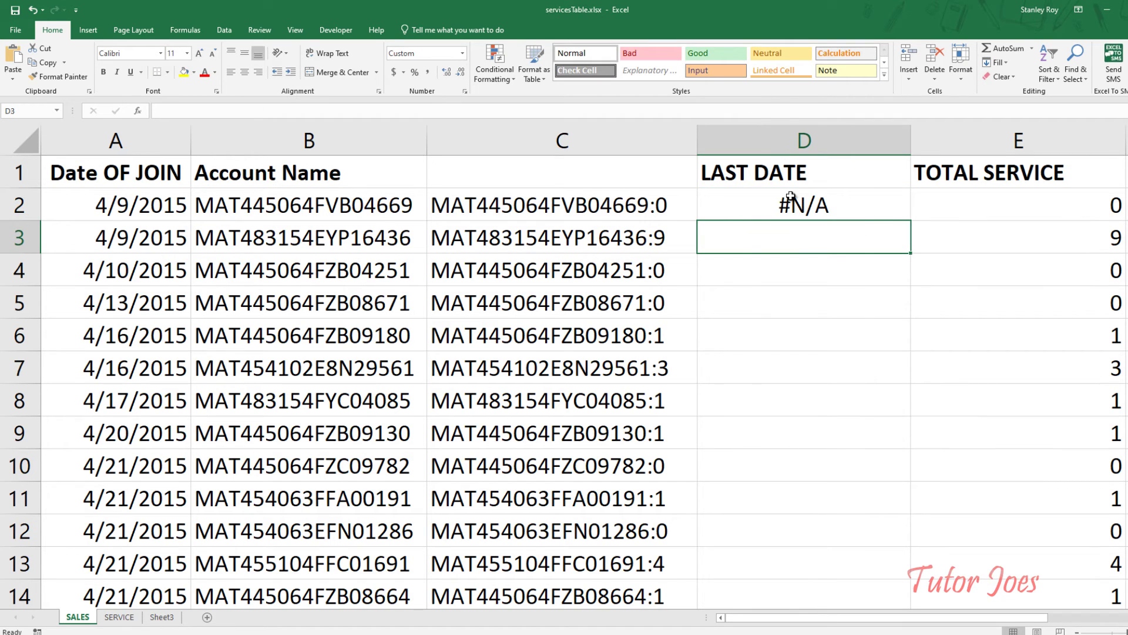
pyautogui.click(791, 197)
pyautogui.doubleClick(911, 221)
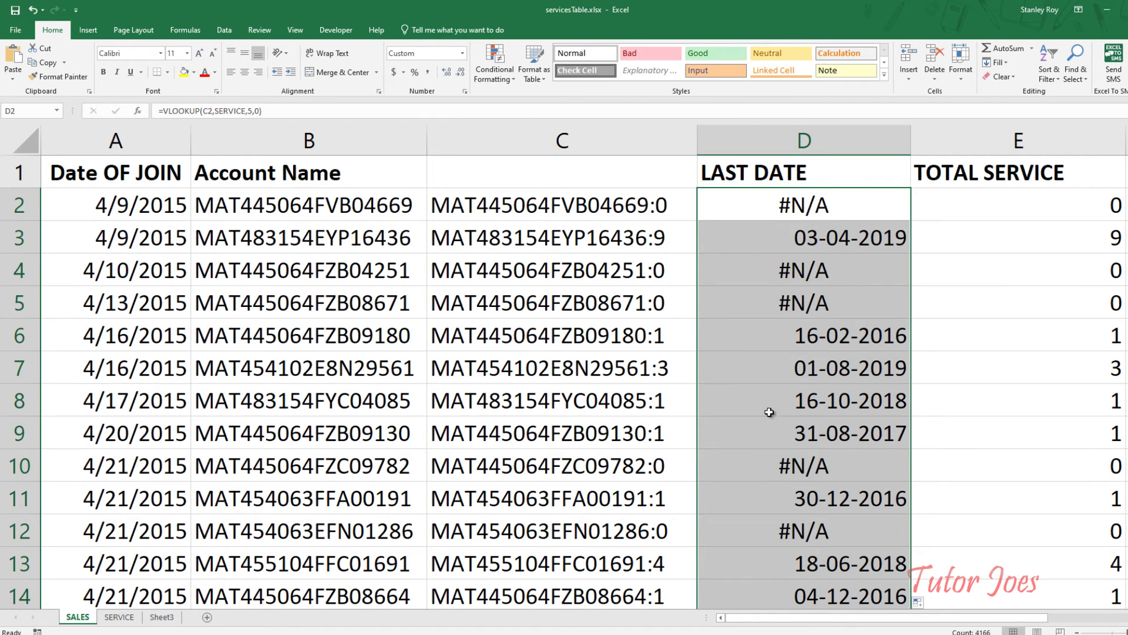
# Step: Wrap the D2 lookup in IFERROR with a "Nill" fallback and fill it down column D
pyautogui.doubleClick(760, 204)
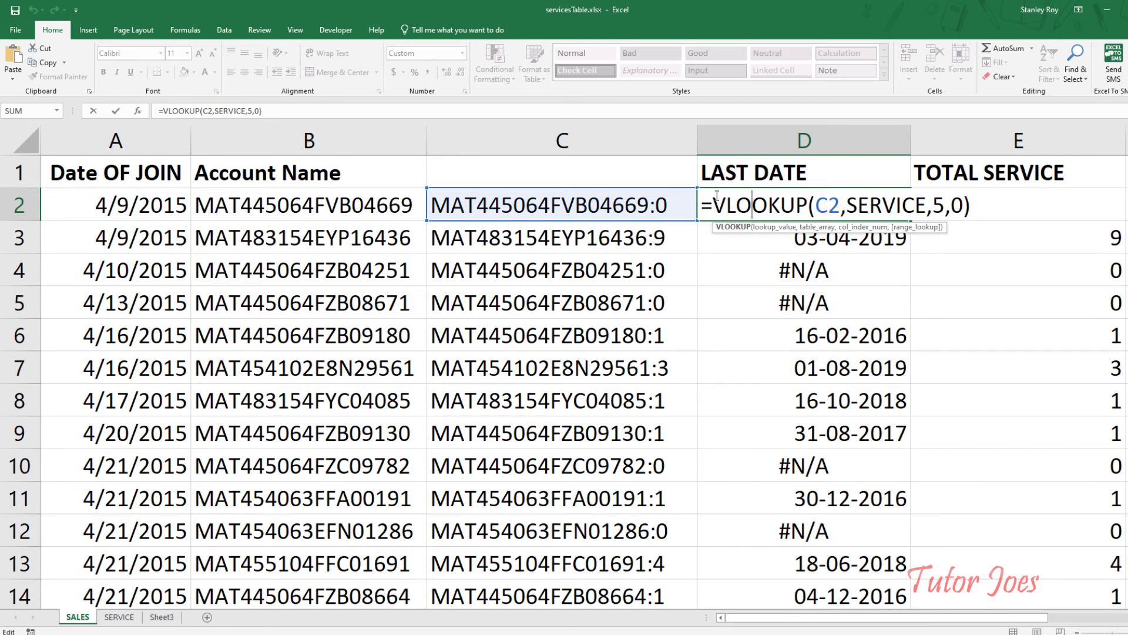
pyautogui.press('Left')
pyautogui.press('Left')
pyautogui.press('Left')
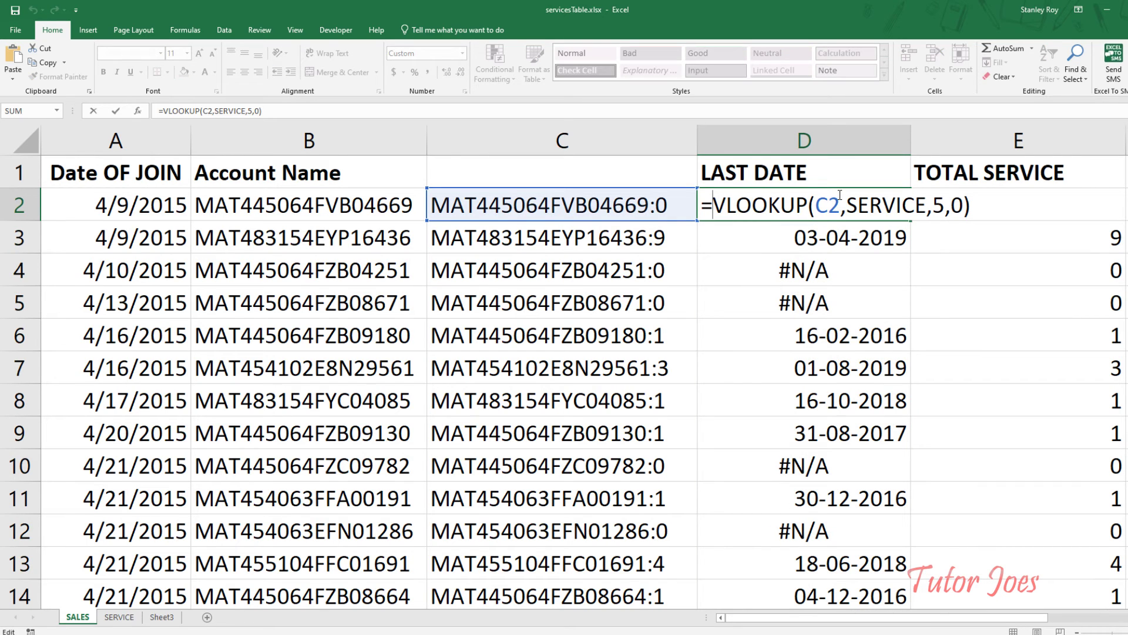
pyautogui.write('if')
pyautogui.press('Down')
pyautogui.press('Tab')
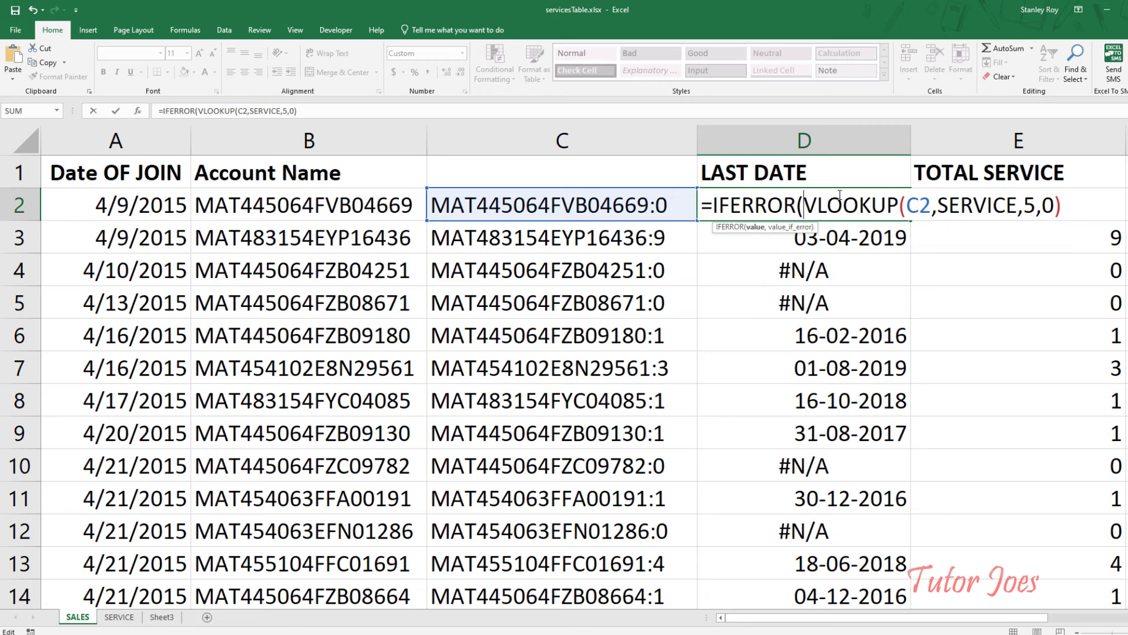
pyautogui.write(',')
pyautogui.write('"Nill')
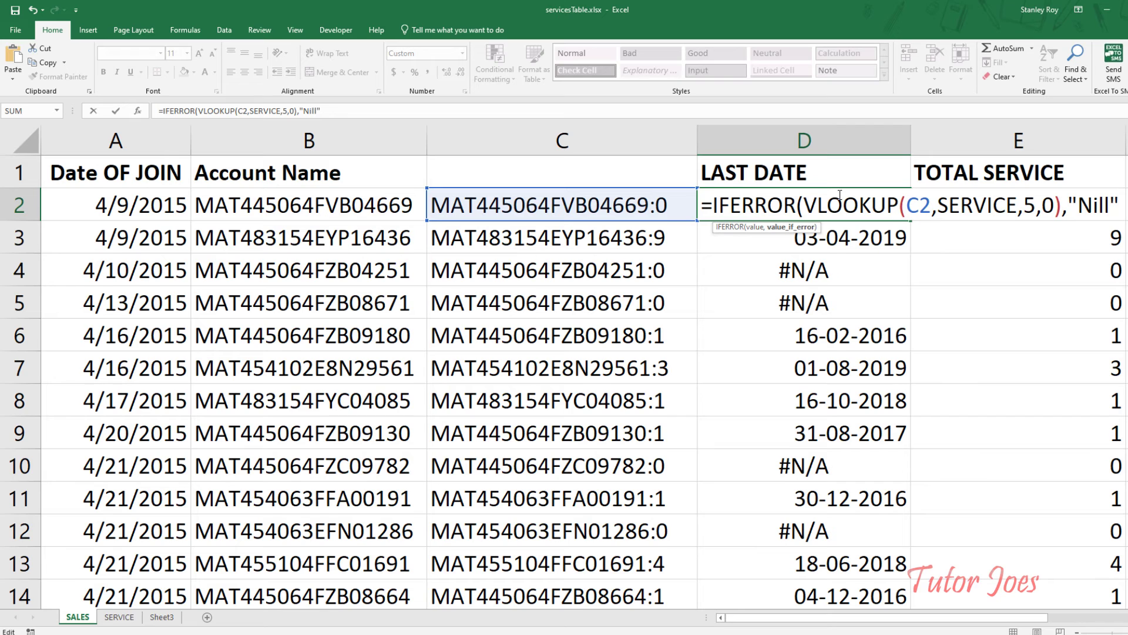
pyautogui.write('")')
pyautogui.hotkey('ctrl', 'Return')
pyautogui.doubleClick(910, 230)
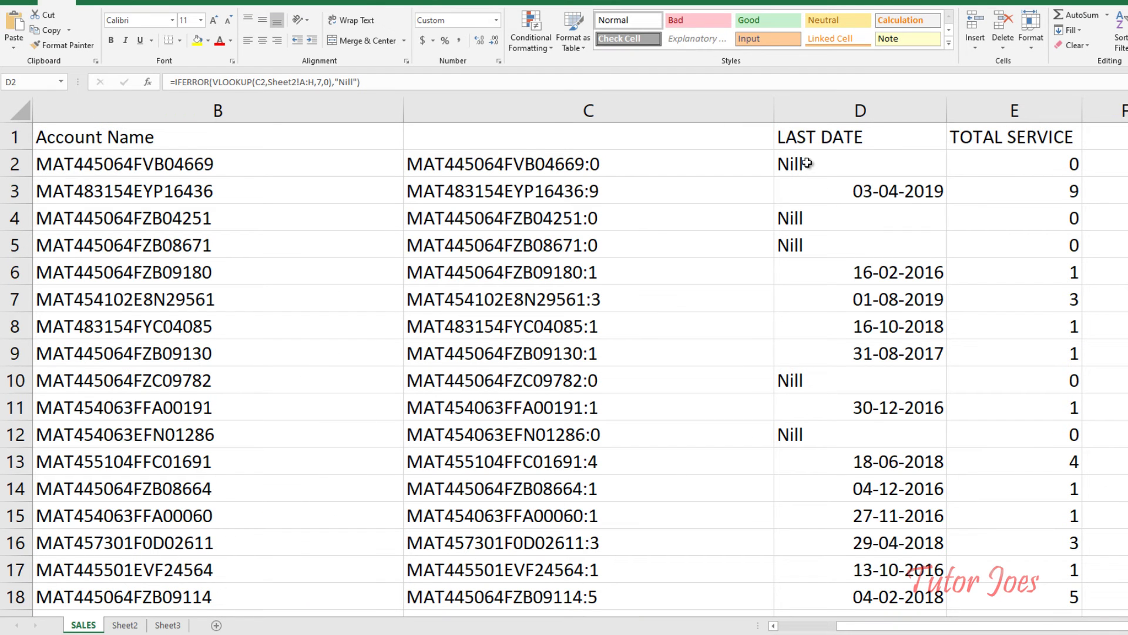
# Step: Change the IFERROR fallback from "Nill" to an empty string and refill column D
pyautogui.doubleClick(807, 163)
pyautogui.click(351, 82)
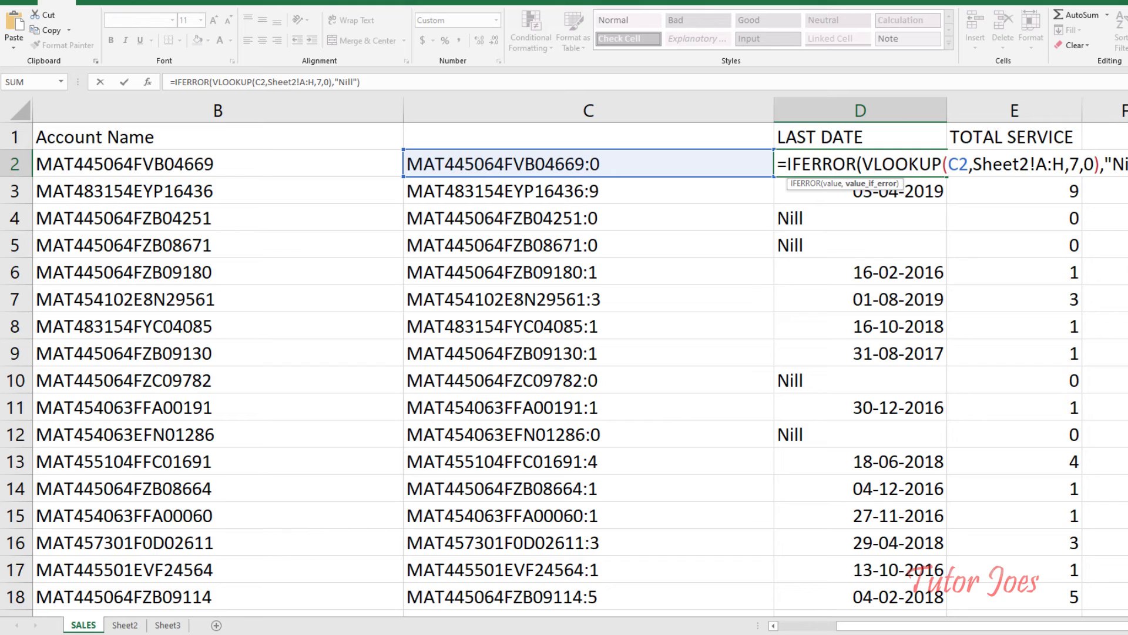
pyautogui.press('BackSpace')
pyautogui.press('Return')
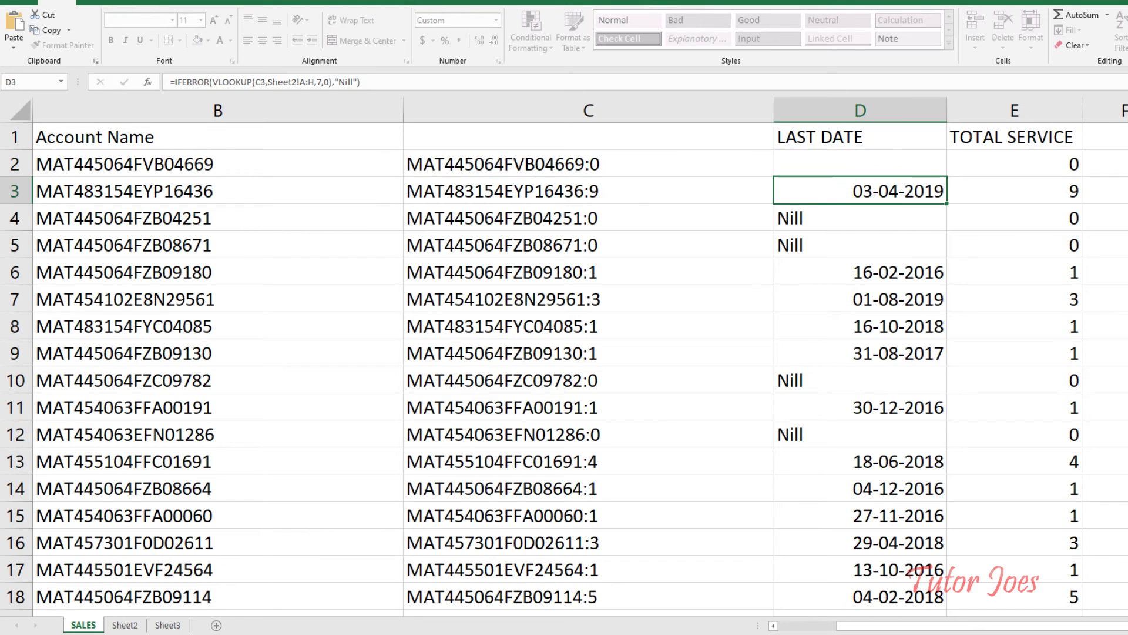
pyautogui.click(942, 171)
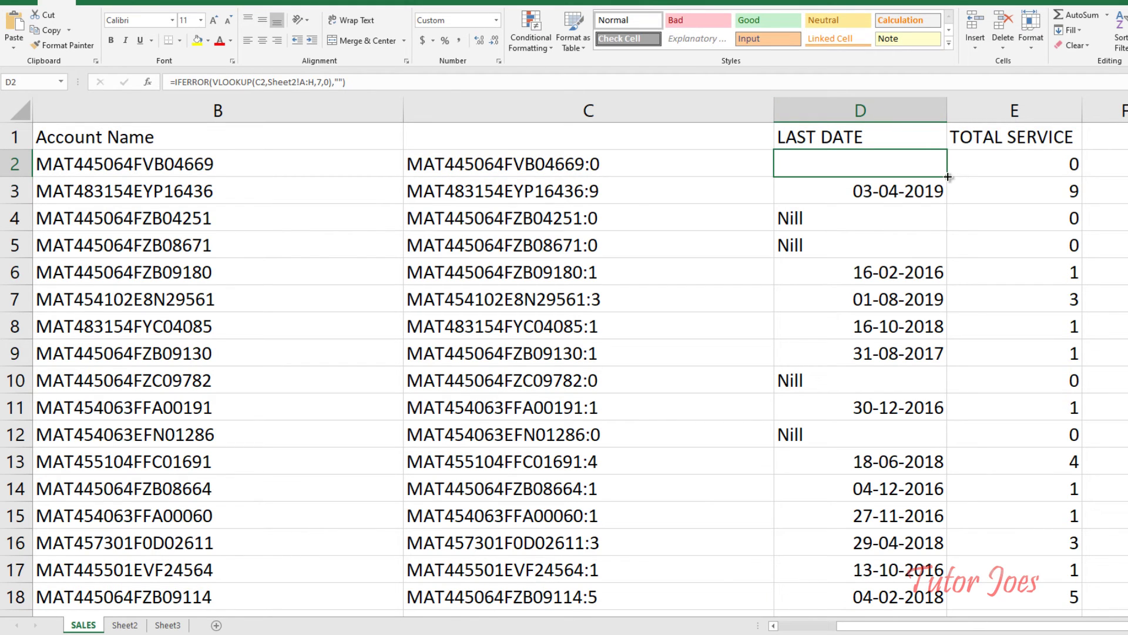
pyautogui.doubleClick(948, 177)
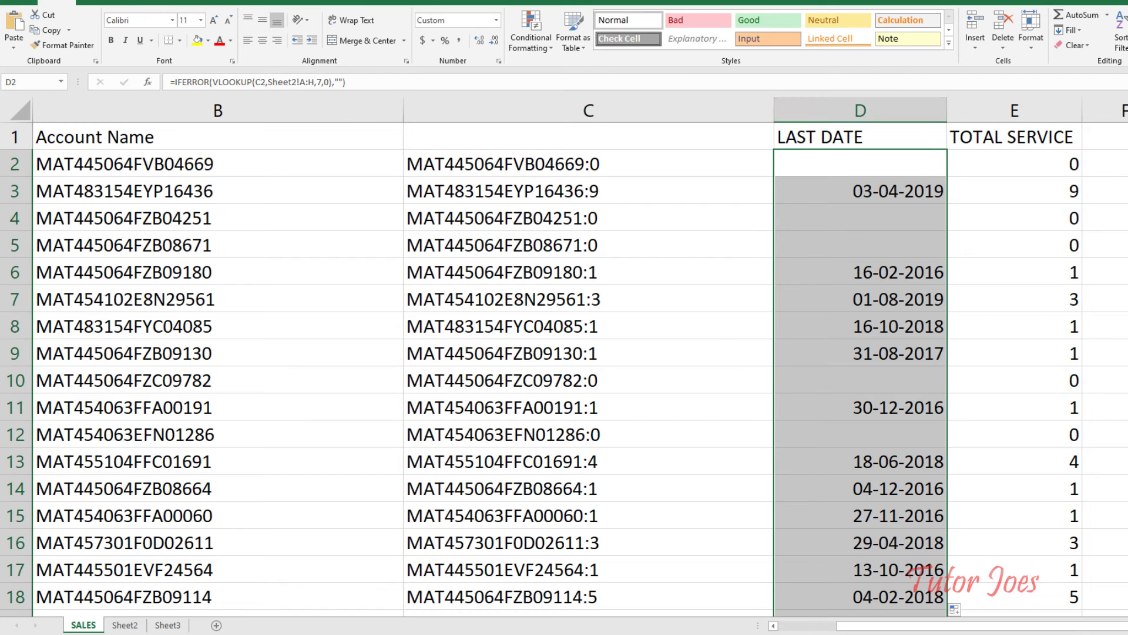
pyautogui.moveTo(881, 625); pyautogui.dragTo(920, 626)
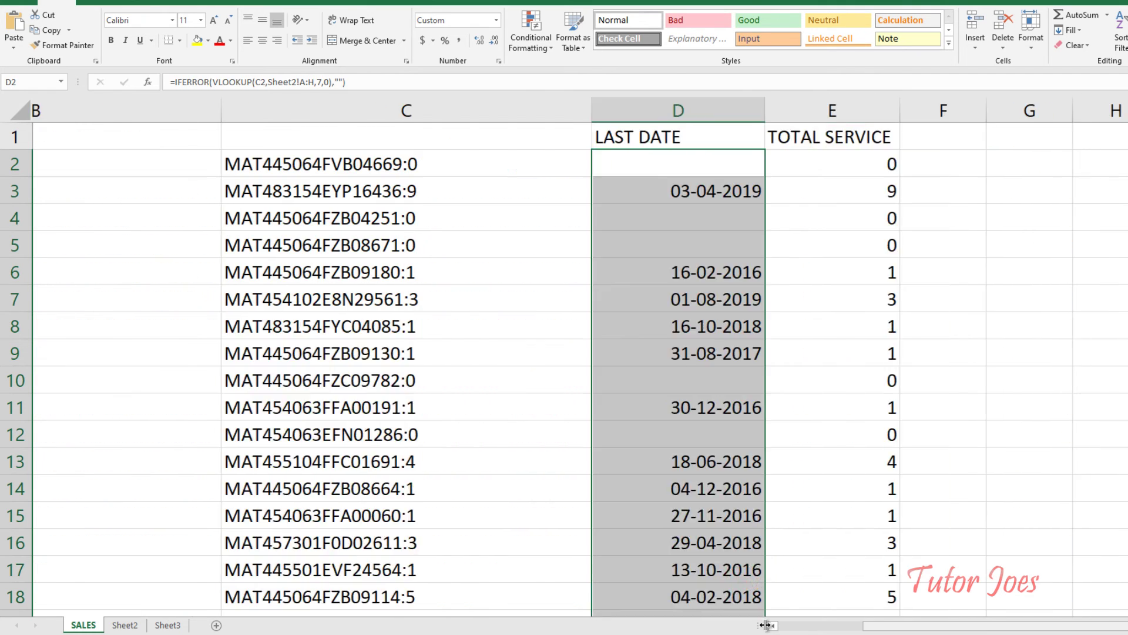
# Step: Clear the existing formatting from the LAST DATE column D
pyautogui.hscroll(2, 765, 625)
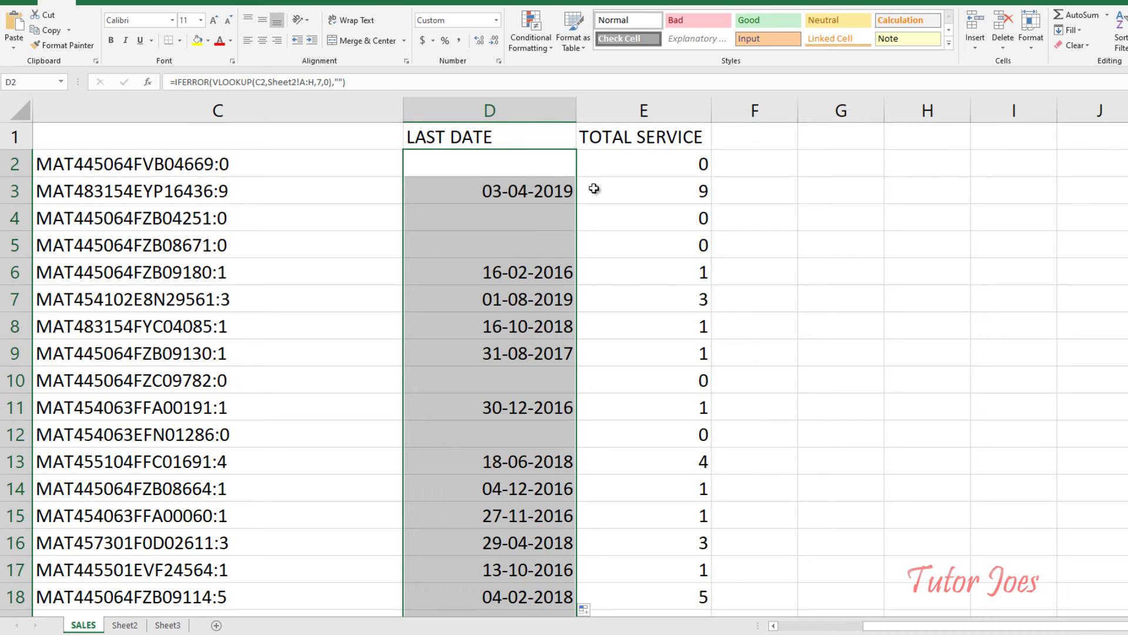
pyautogui.click(1073, 46)
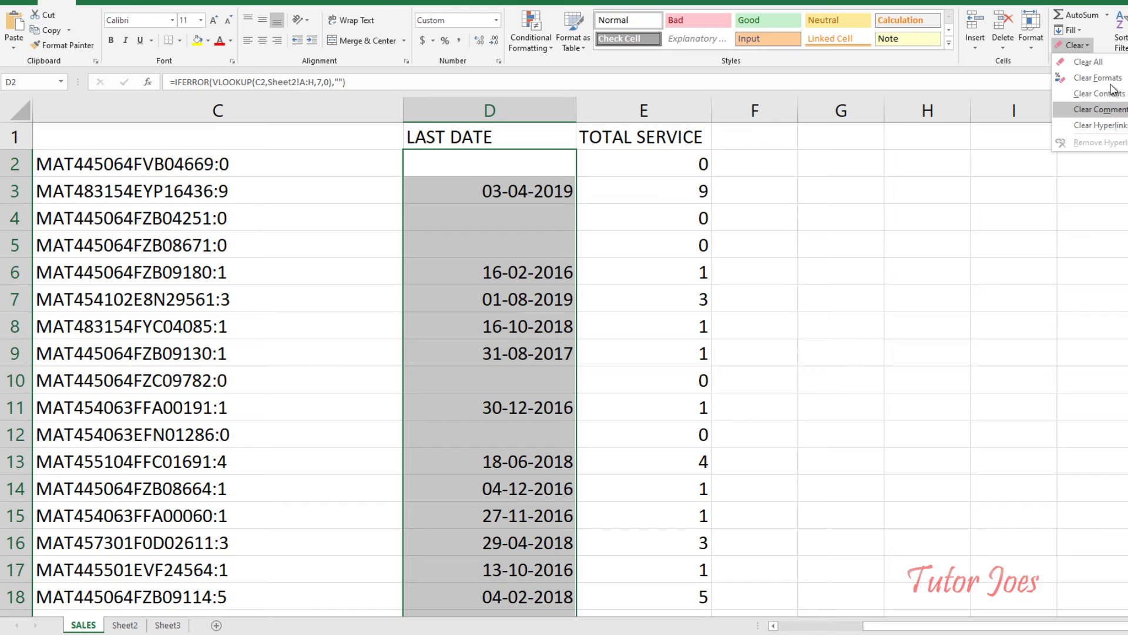
pyautogui.click(1098, 78)
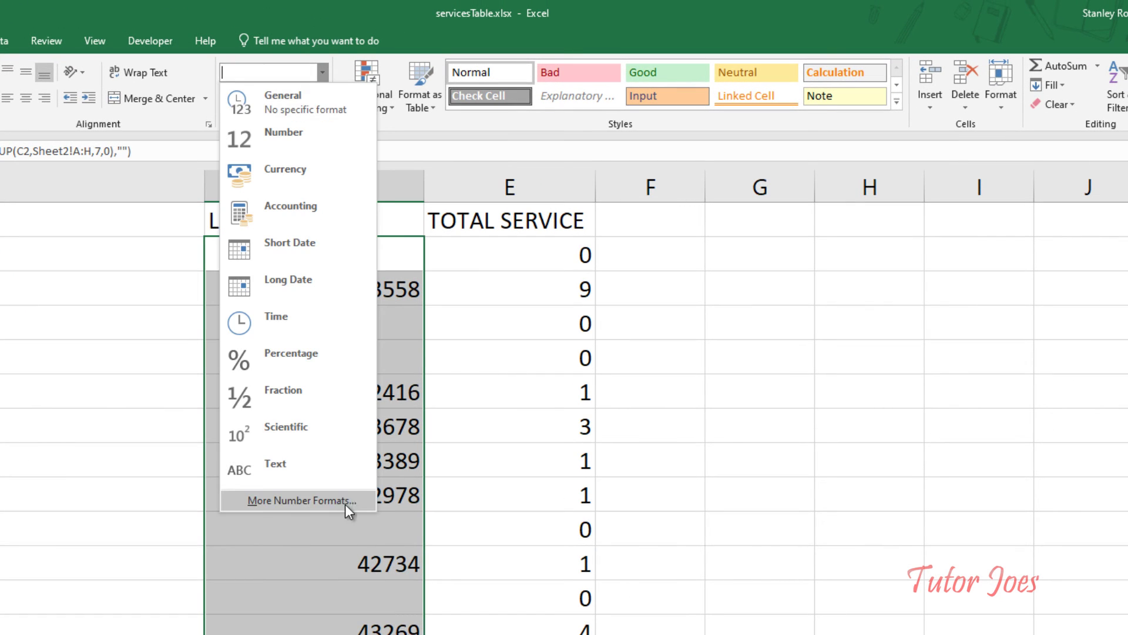
# Step: Apply the custom number format dd-mm-yyyy to column D so serials display as dates
pyautogui.click(345, 501)
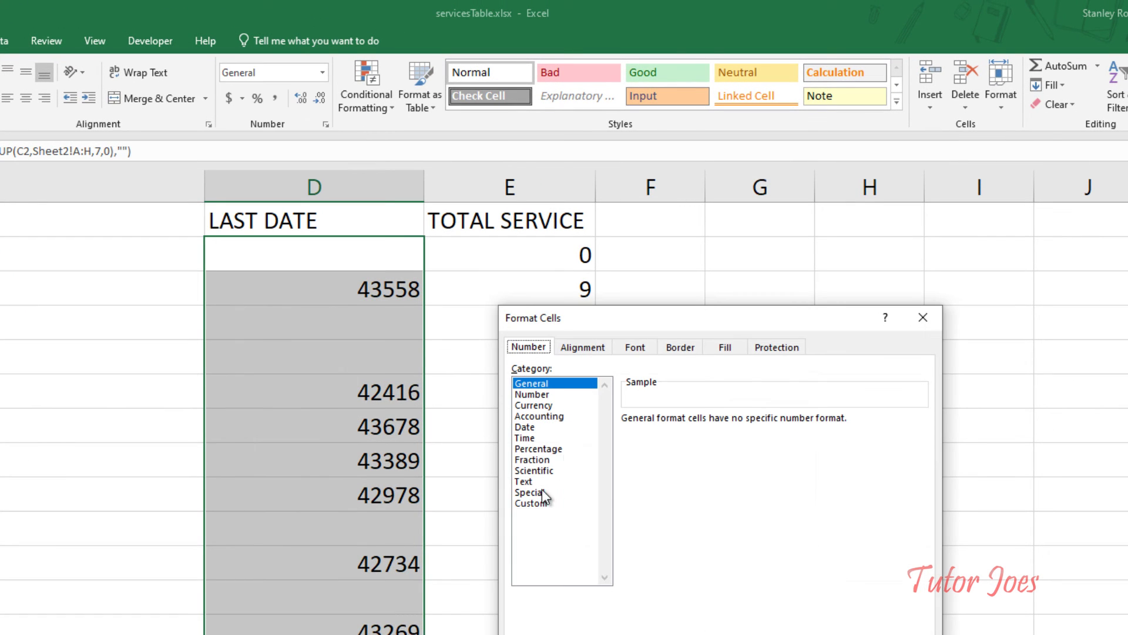
pyautogui.click(546, 504)
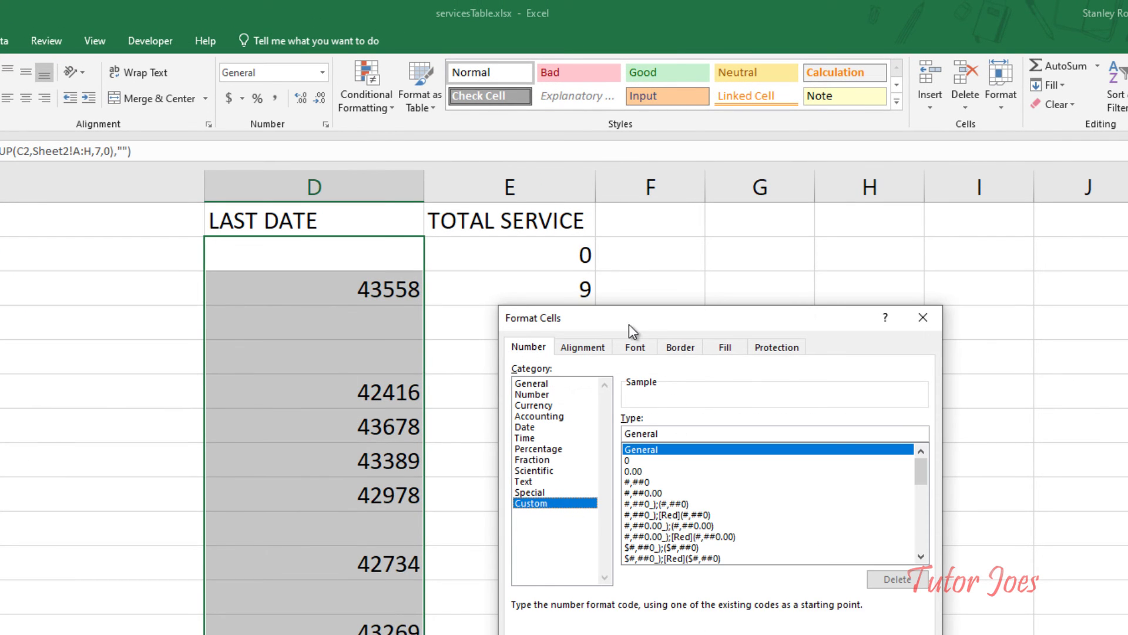
pyautogui.click(663, 515)
pyautogui.scroll(-6, 664, 517)
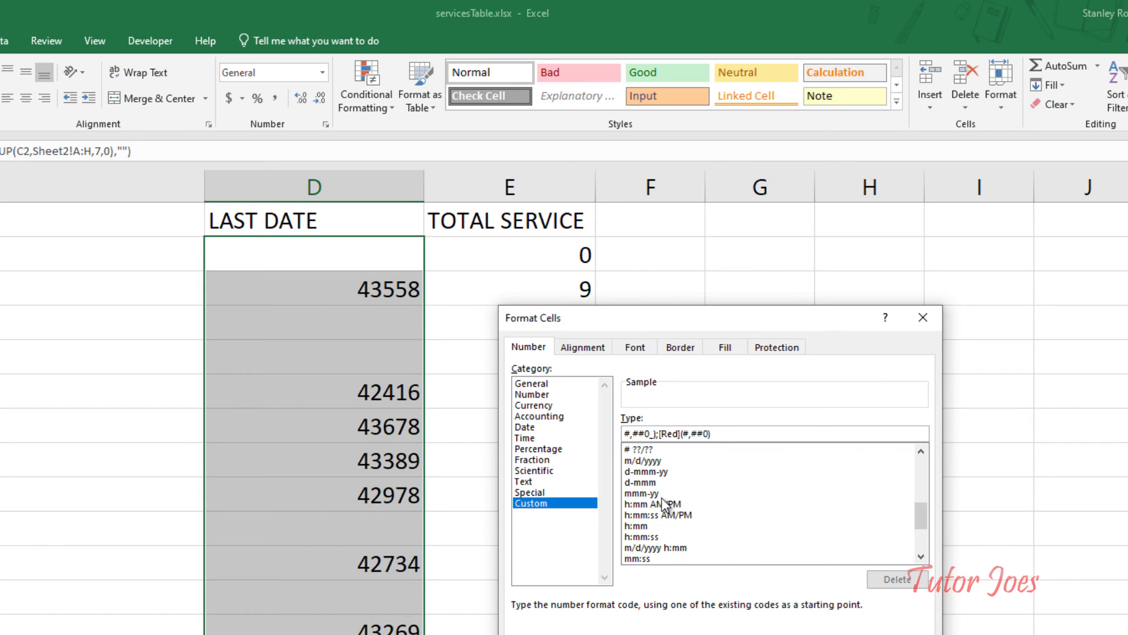
pyautogui.click(663, 472)
pyautogui.click(628, 433)
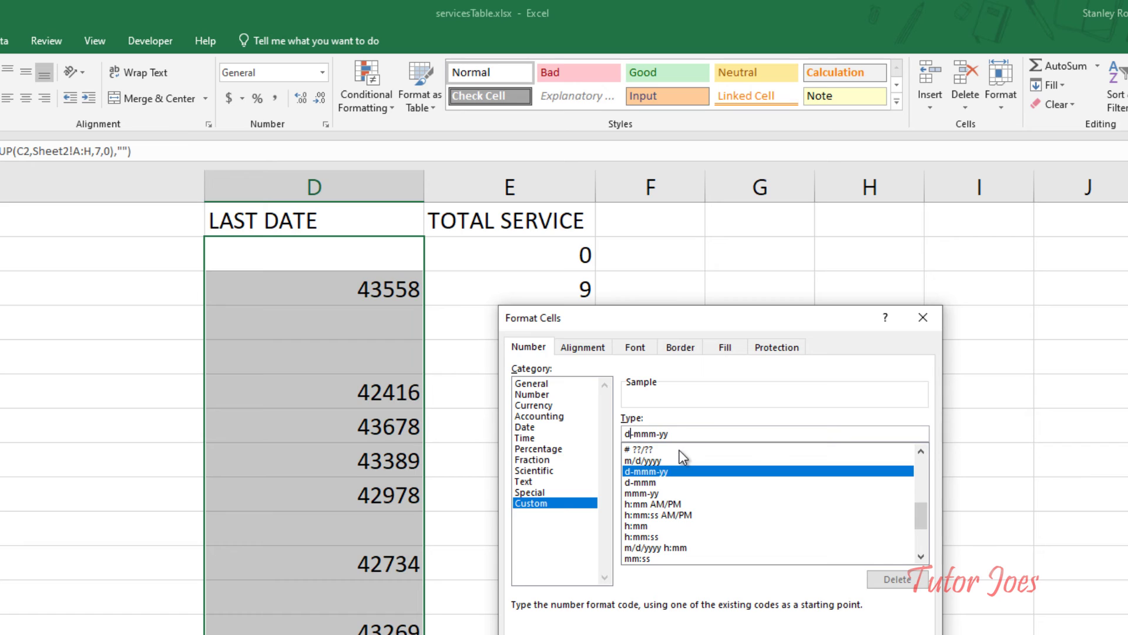
pyautogui.write('d')
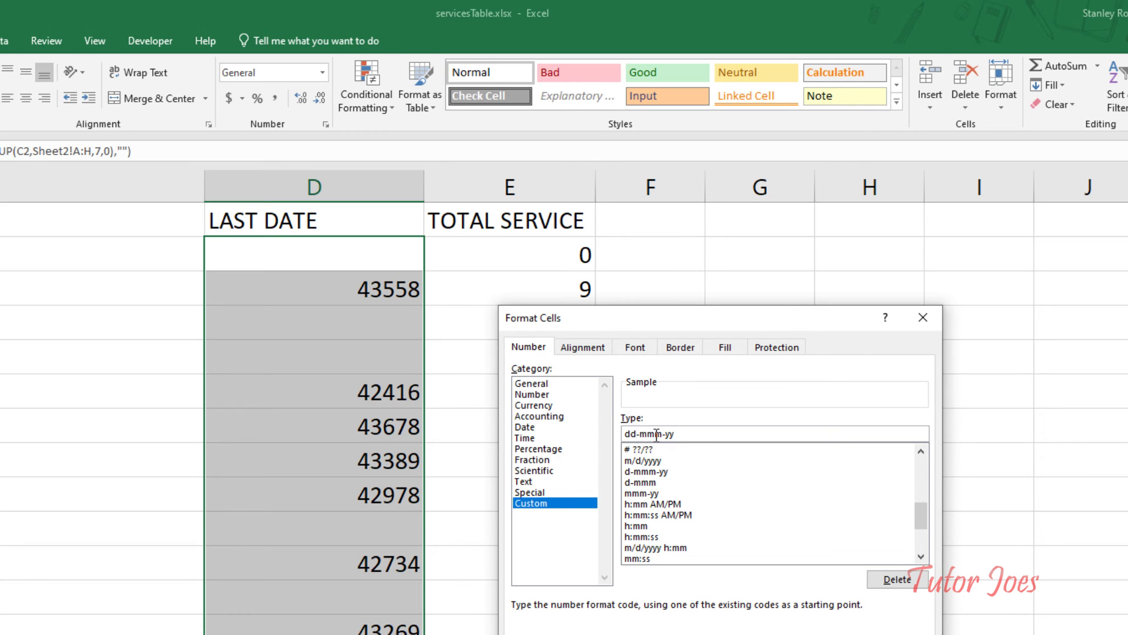
pyautogui.click(656, 435)
pyautogui.press('BackSpace')
pyautogui.write('yy')
pyautogui.press('Return')
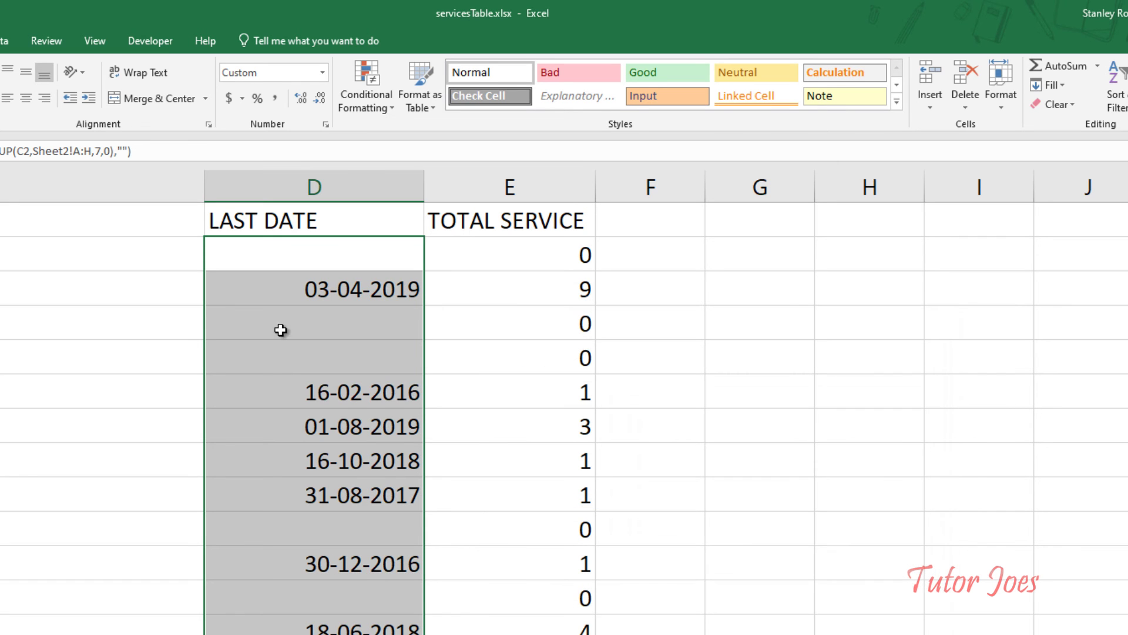
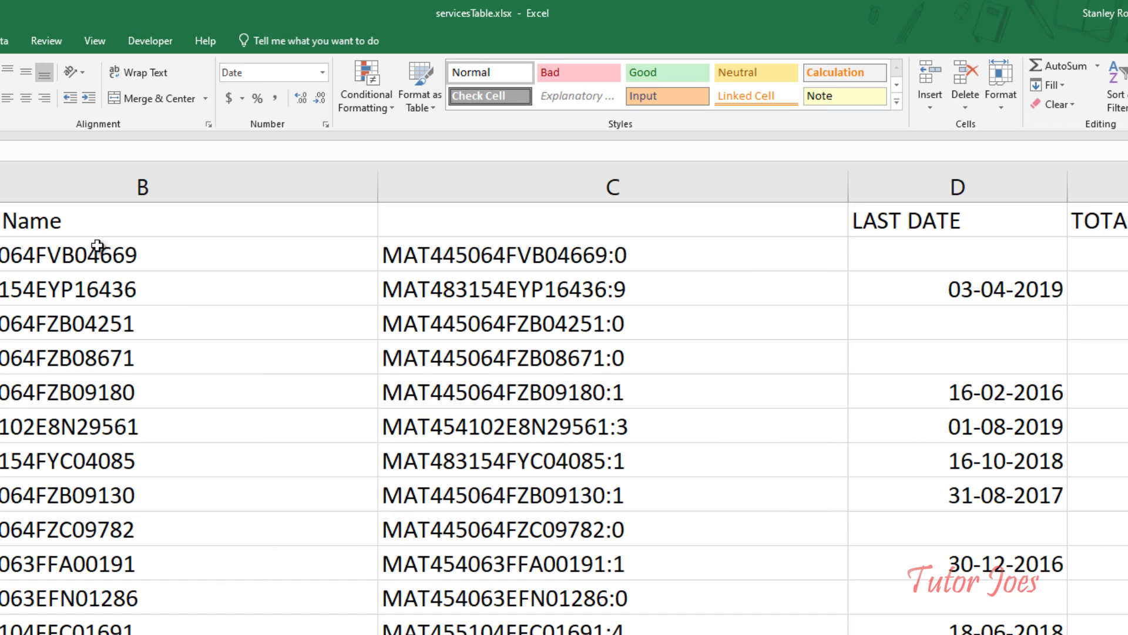
# Step: Hide helper column C on the current sheet
pyautogui.click(502, 172)
pyautogui.rightClick(501, 172)
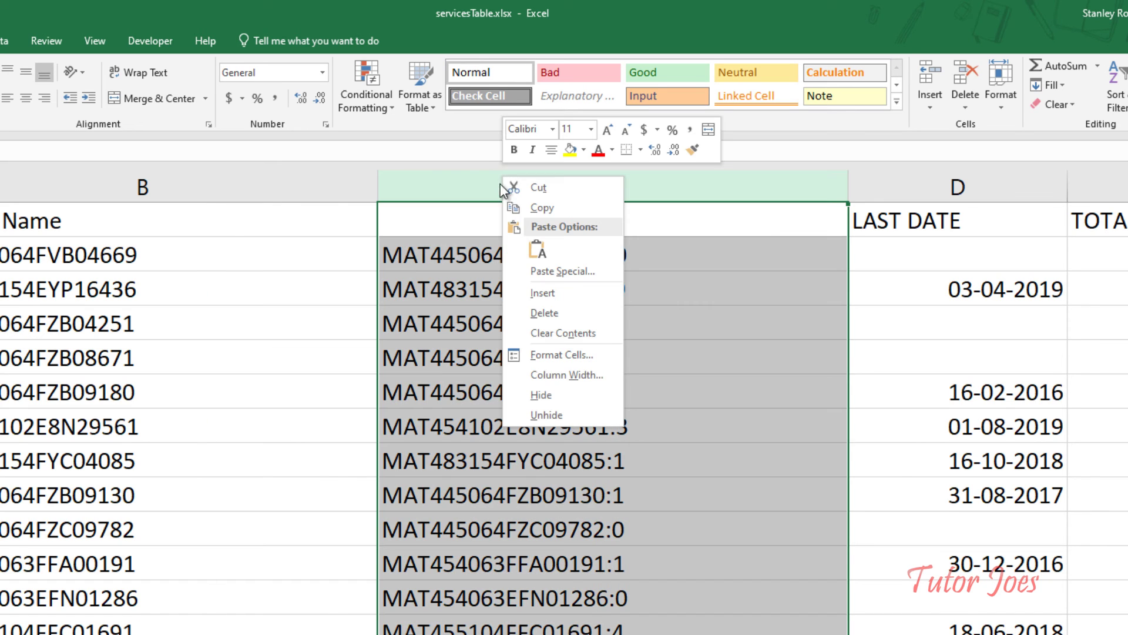
pyautogui.click(563, 394)
# Step: On Sheet2, hide helper columns A and D through G, then check the service dates
pyautogui.click(412, 291)
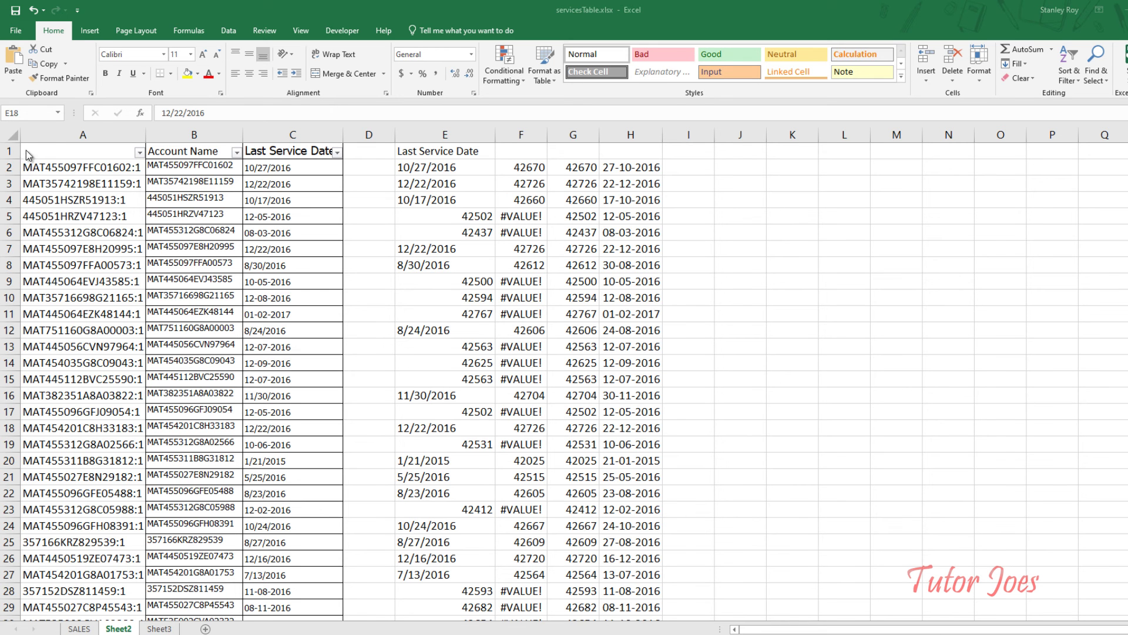
pyautogui.click(50, 132)
pyautogui.rightClick(71, 135)
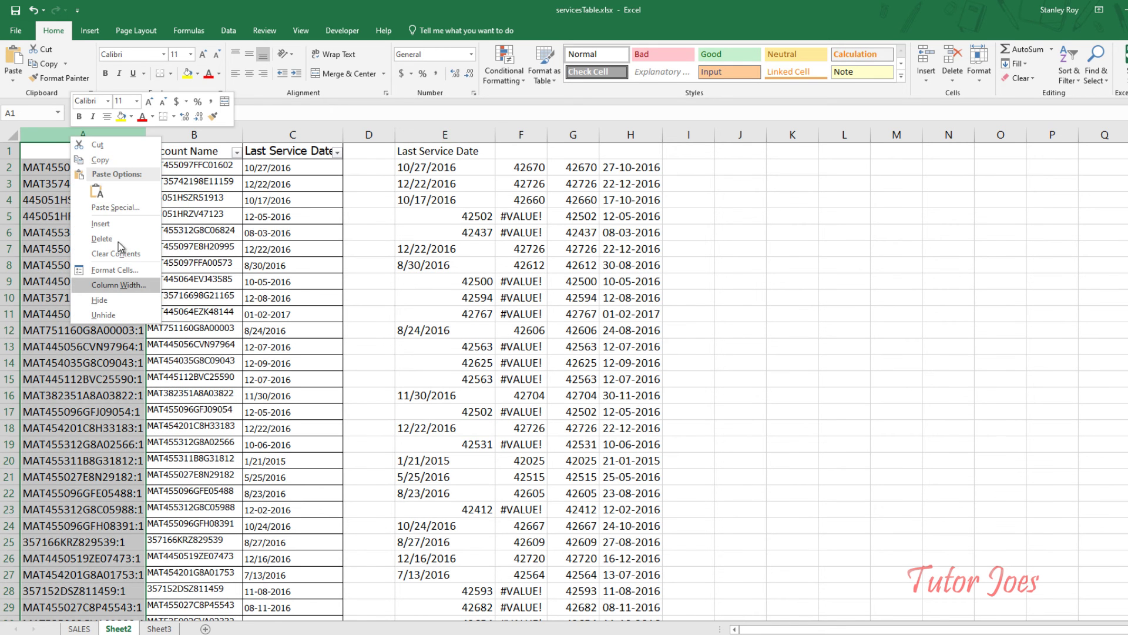
pyautogui.click(113, 300)
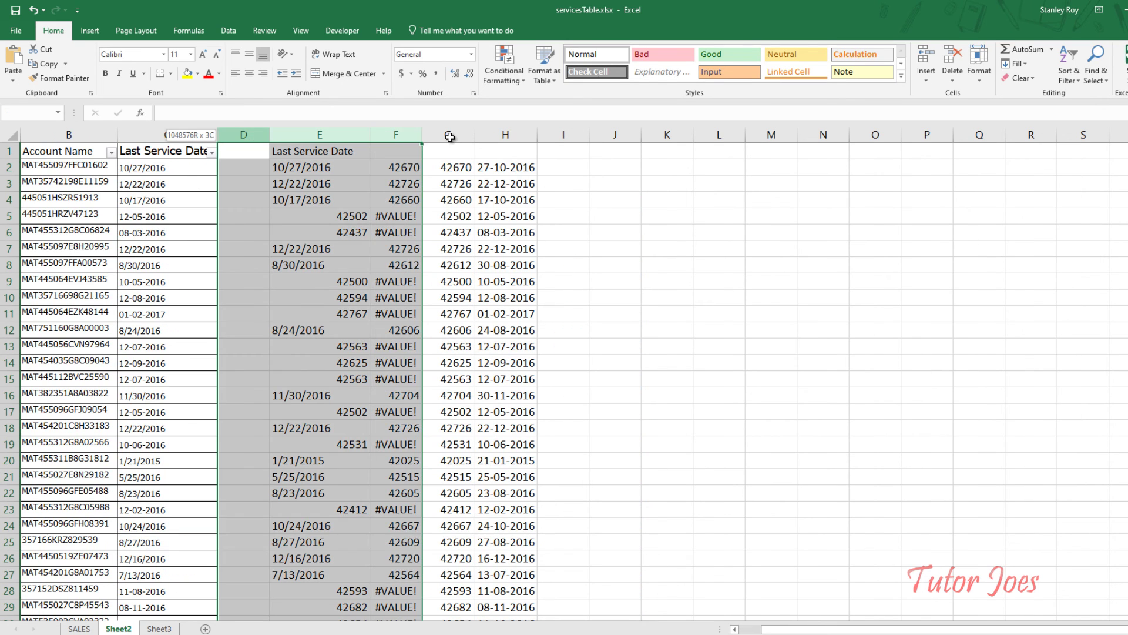
pyautogui.moveTo(246, 135); pyautogui.dragTo(446, 135)
pyautogui.rightClick(445, 137)
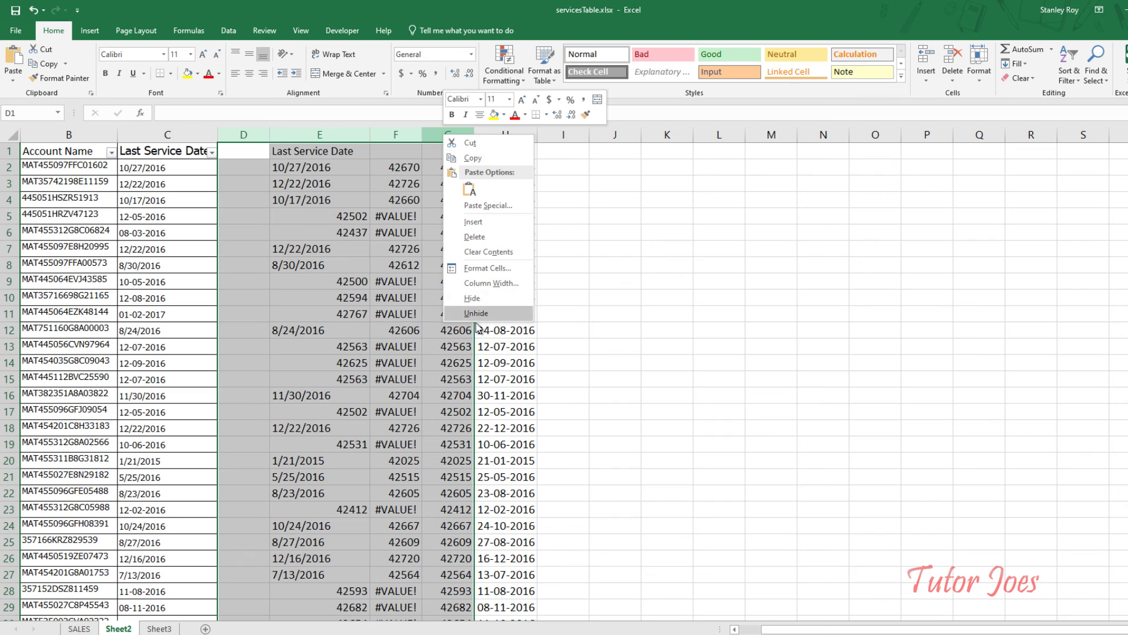
pyautogui.click(474, 298)
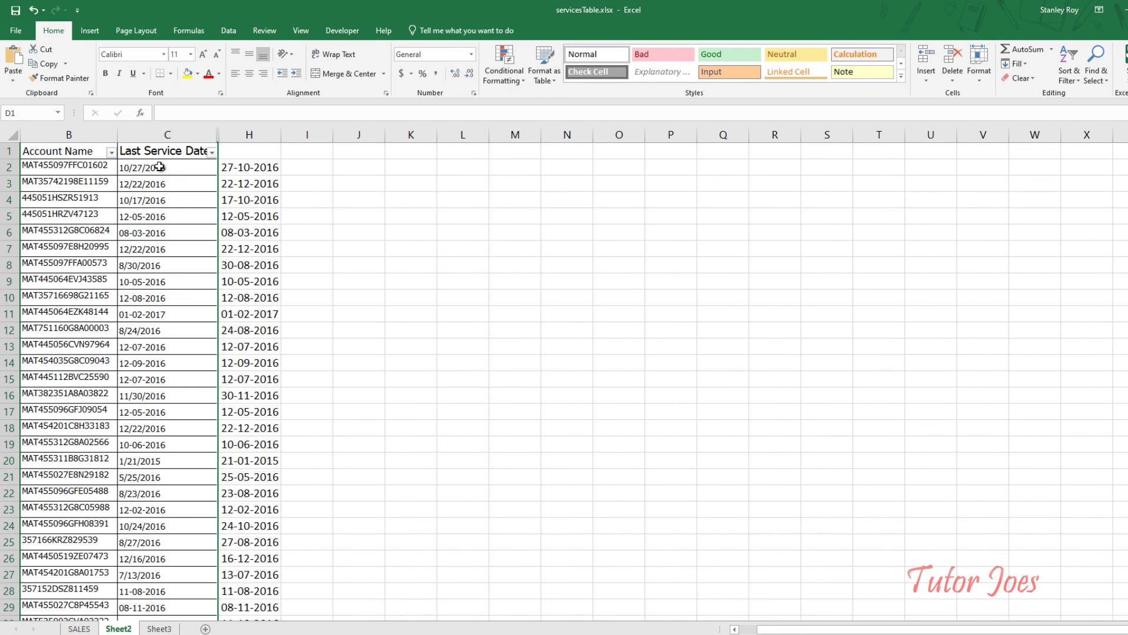
pyautogui.click(207, 281)
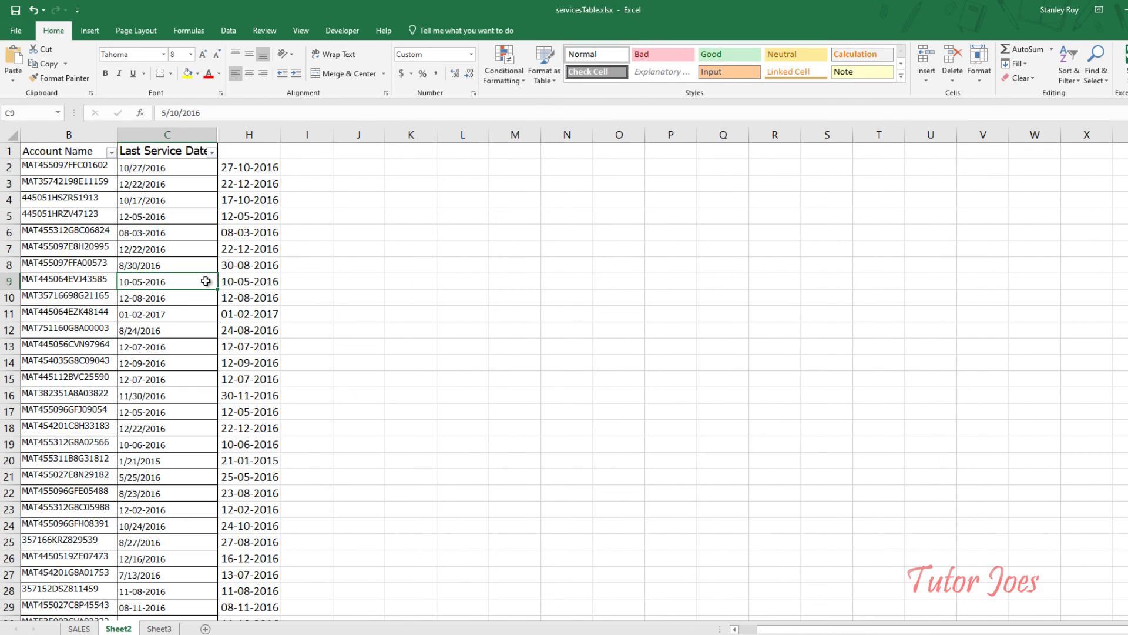
pyautogui.click(250, 265)
# Step: Hide SALES column C so LAST DATE follows Account Name, then check the B3 account's lookup
pyautogui.click(80, 628)
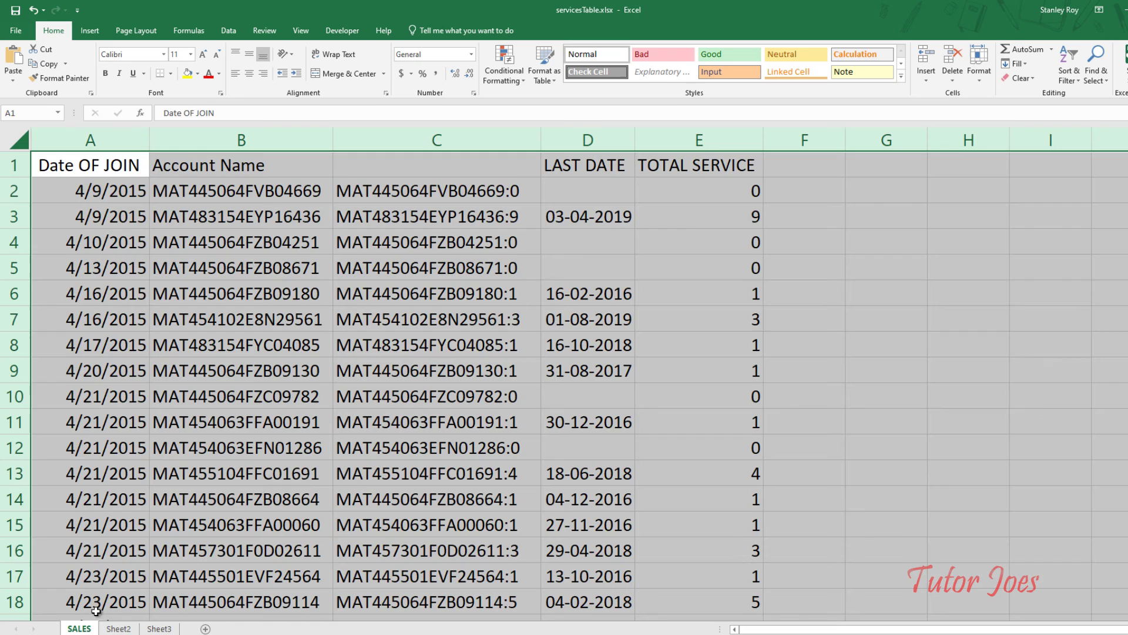
pyautogui.click(376, 140)
pyautogui.rightClick(376, 140)
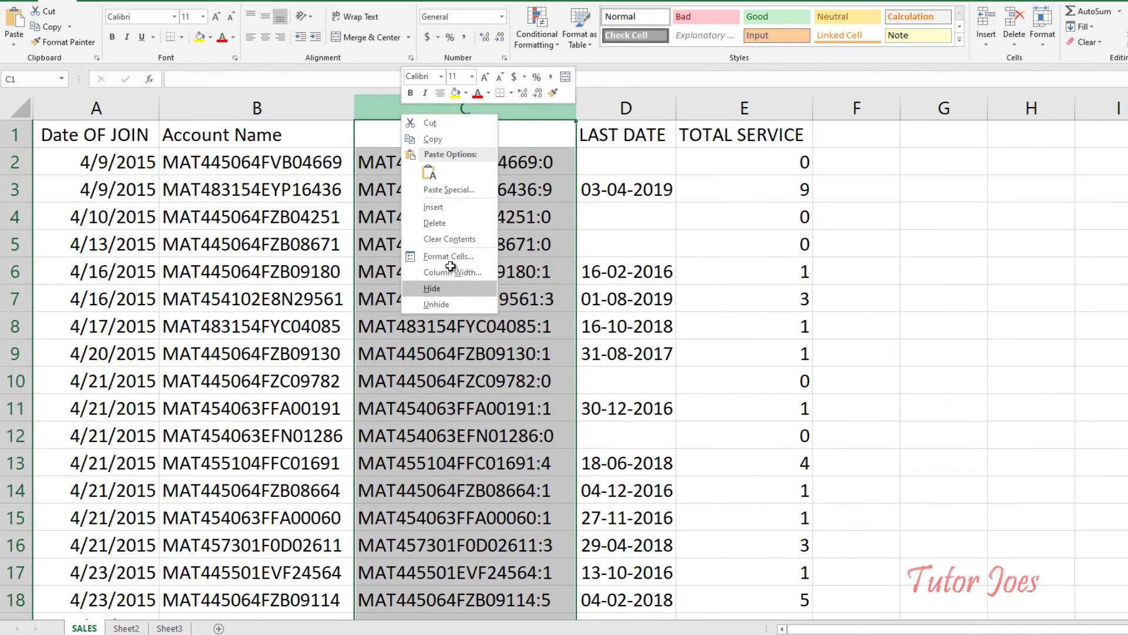
pyautogui.click(445, 303)
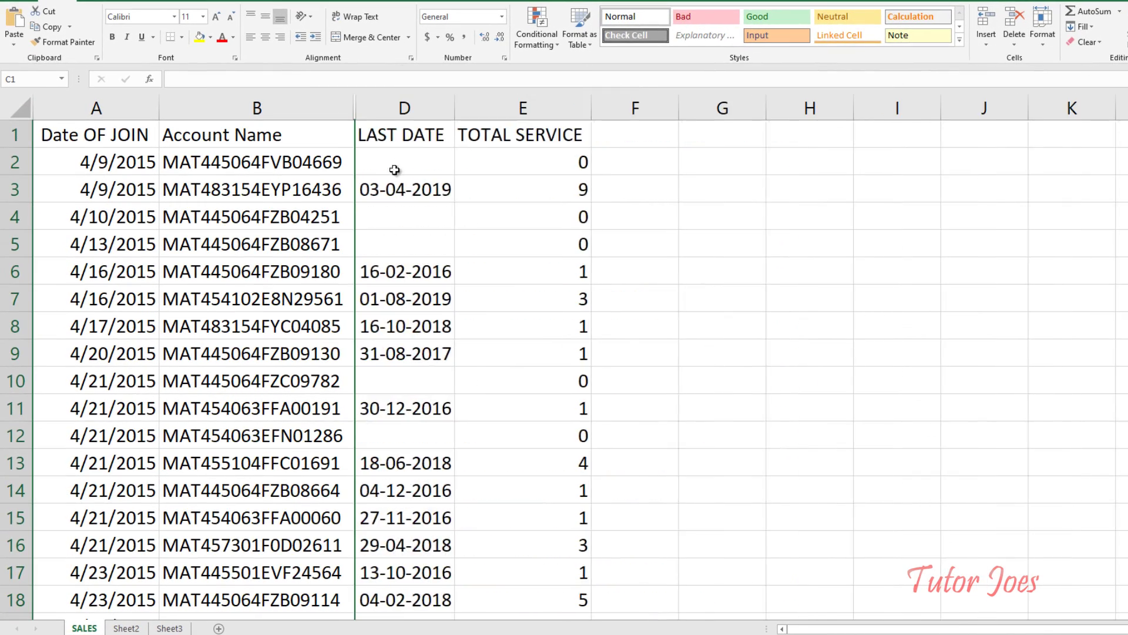
pyautogui.click(280, 171)
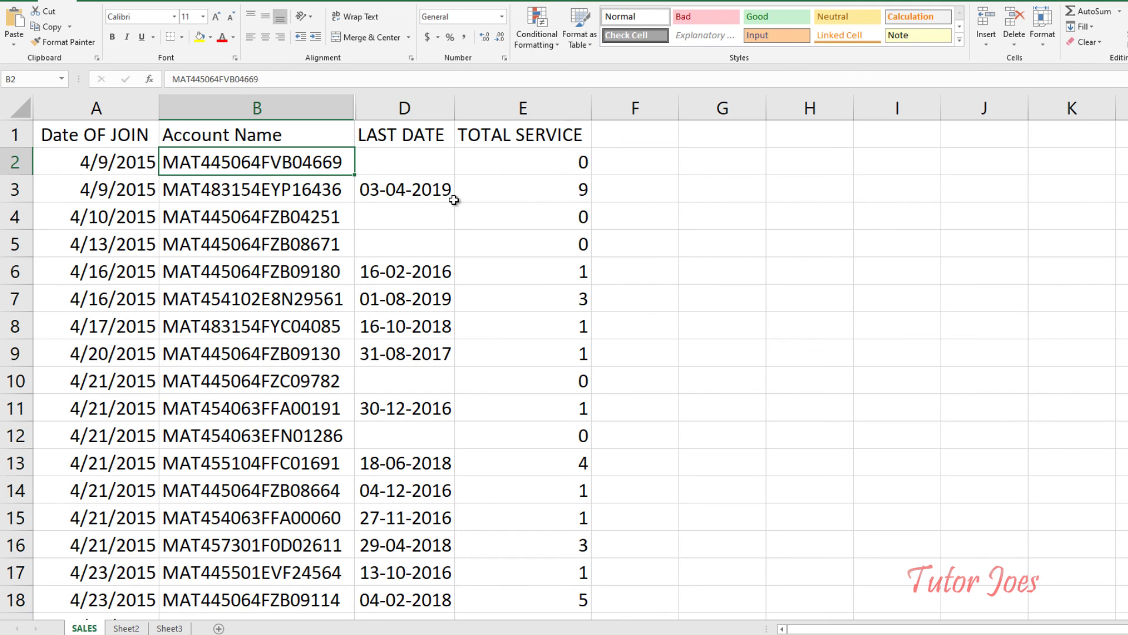
pyautogui.click(448, 197)
pyautogui.click(290, 200)
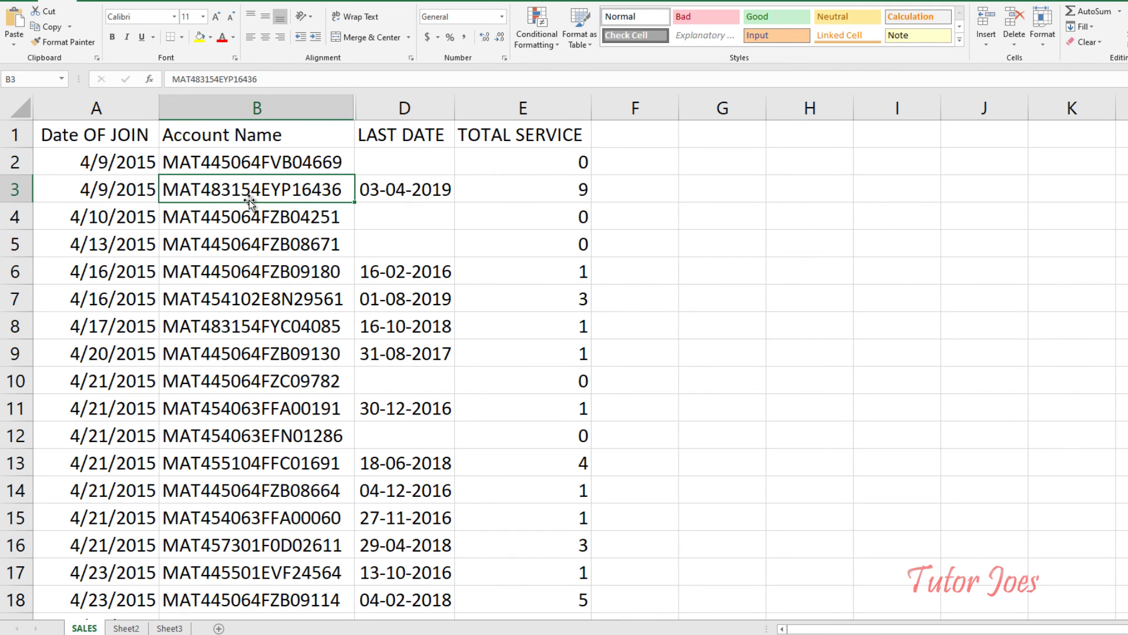
# Step: Copy the account name from SALES B3 and filter Sheet2's Account Name column to it
pyautogui.doubleClick(275, 193)
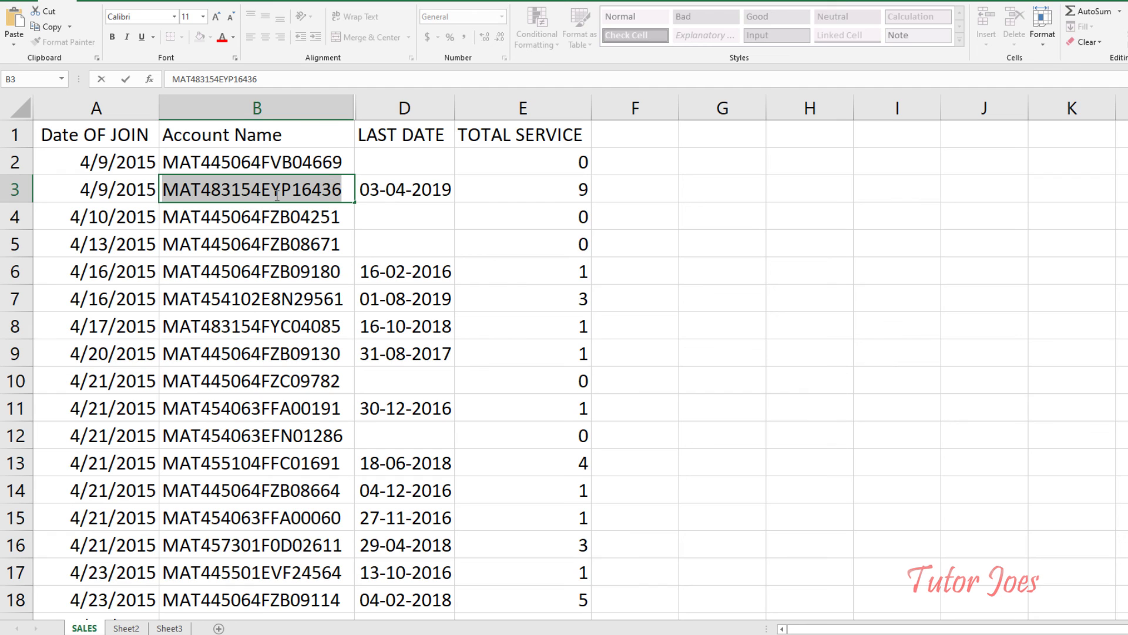
pyautogui.press('Escape')
pyautogui.click(147, 628)
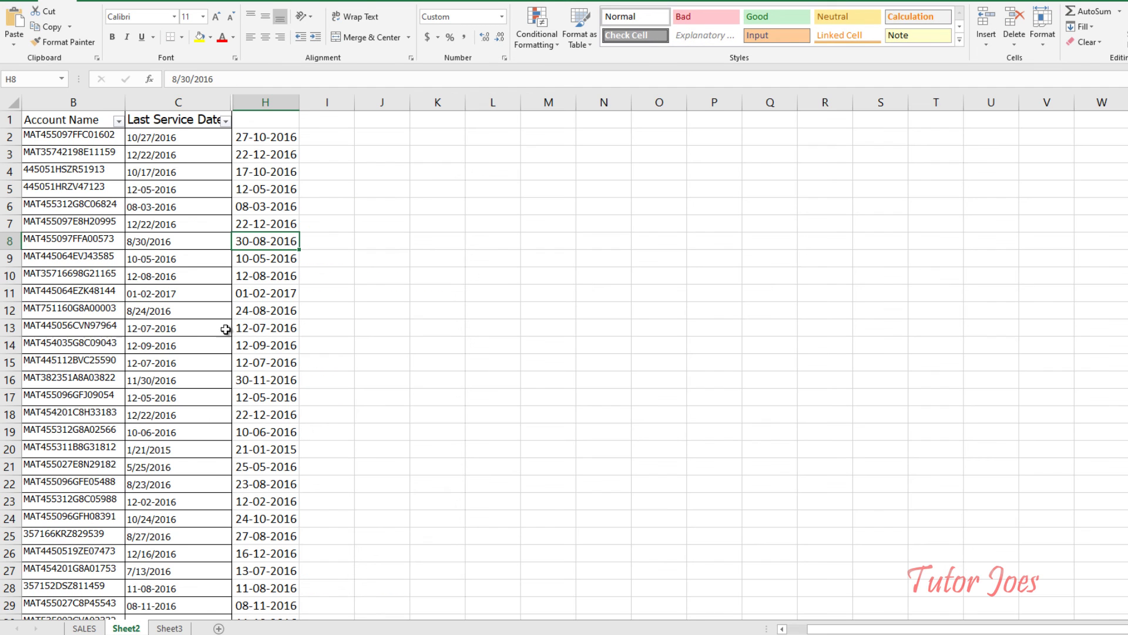
pyautogui.click(119, 121)
pyautogui.hotkey('ctrl', 'v')
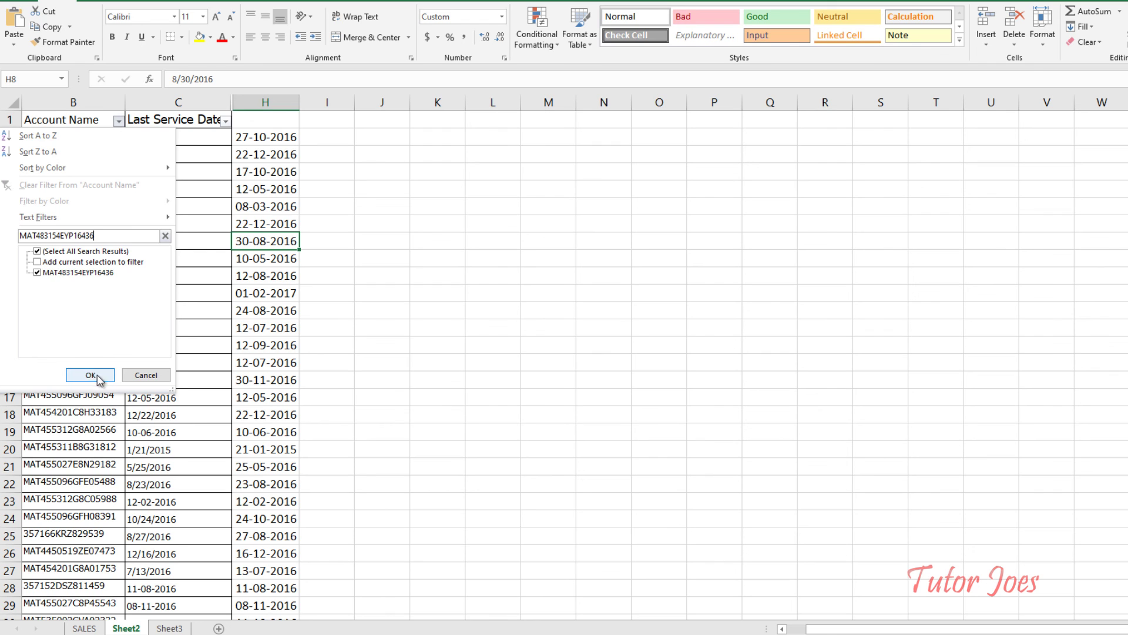
pyautogui.click(94, 375)
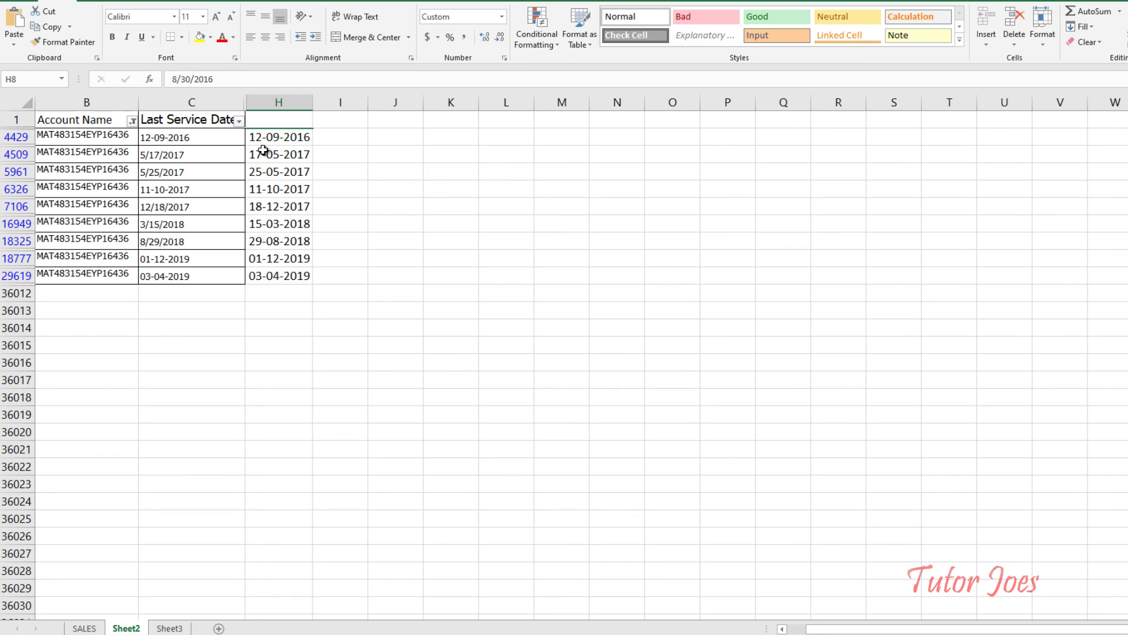
# Step: Compare the account's latest Sheet2 service date with SALES D3's LAST DATE 03-04-2019
pyautogui.moveTo(274, 137); pyautogui.dragTo(287, 287)
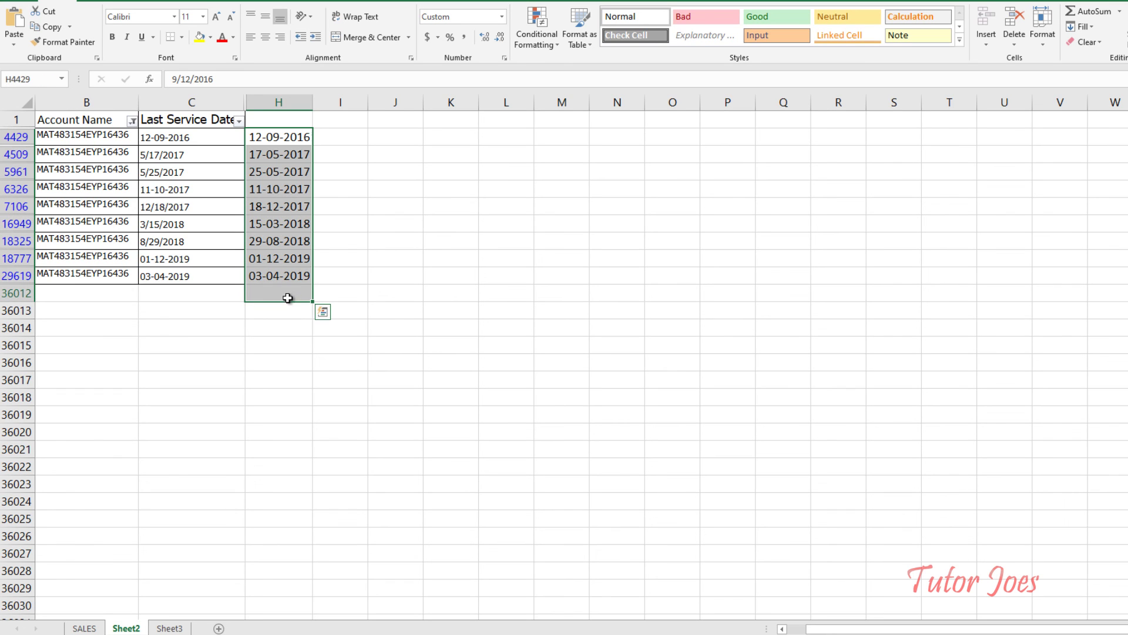
pyautogui.click(279, 281)
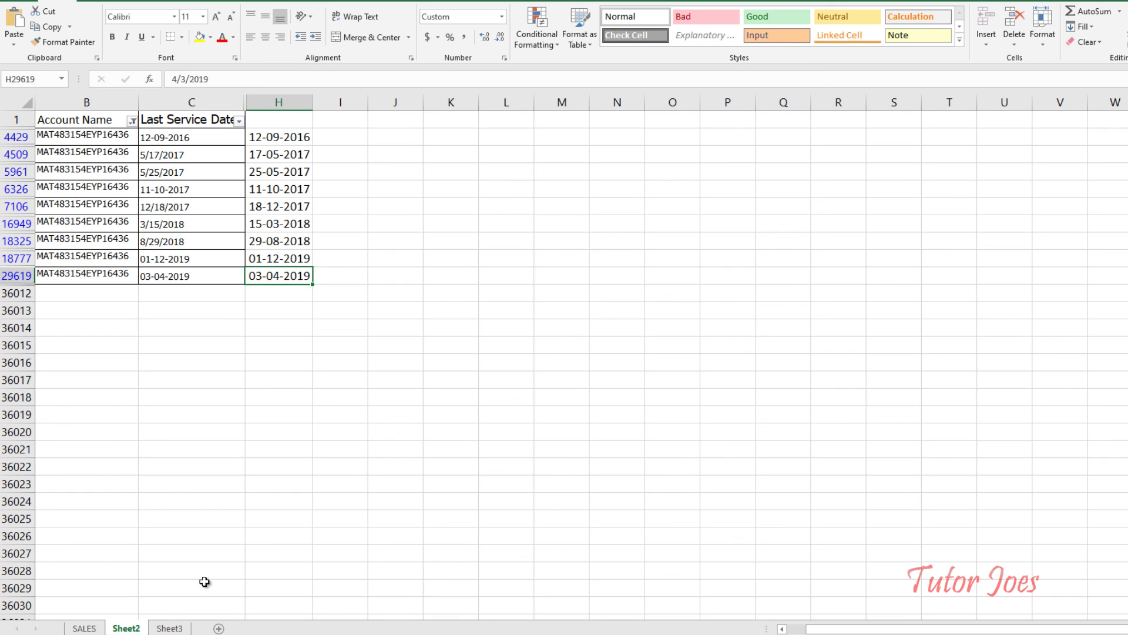
pyautogui.click(84, 628)
pyautogui.click(395, 194)
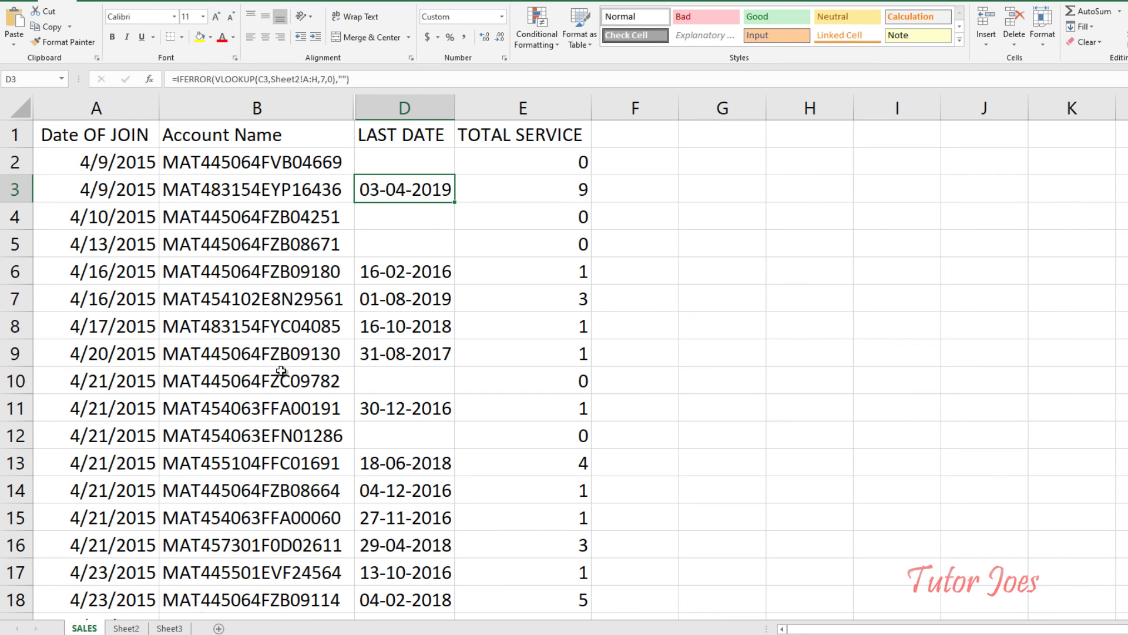
pyautogui.click(126, 628)
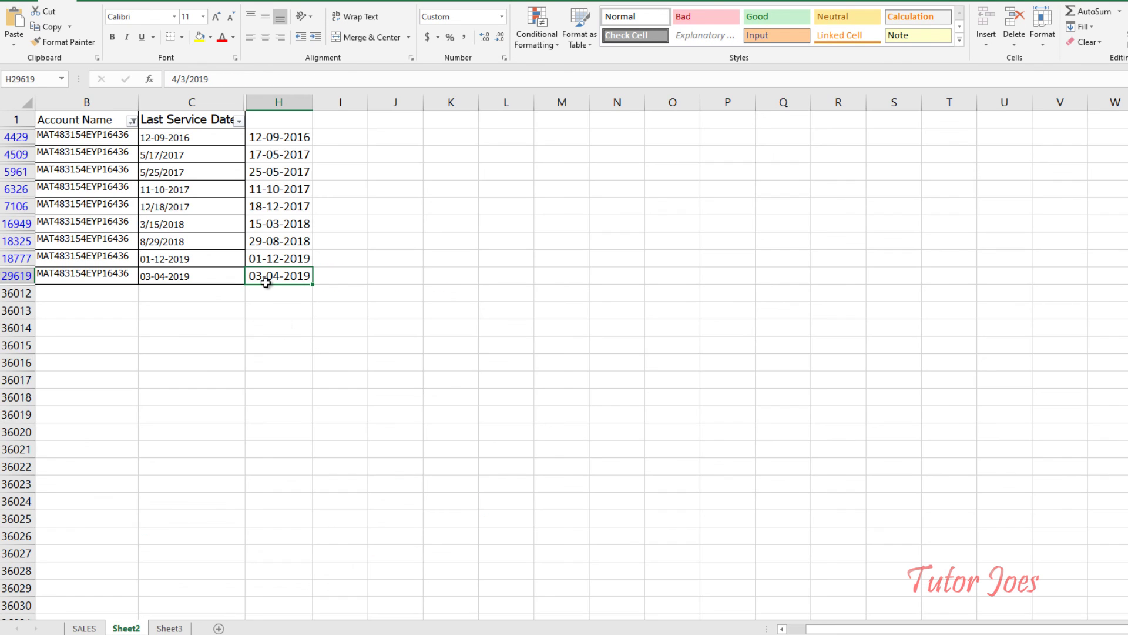
pyautogui.click(85, 627)
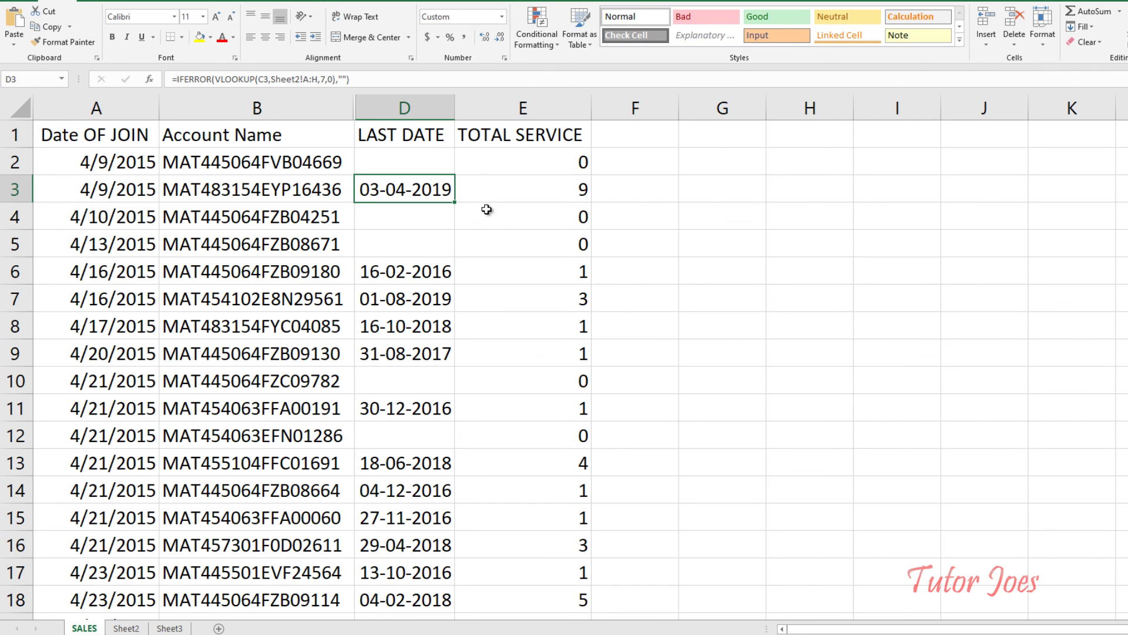